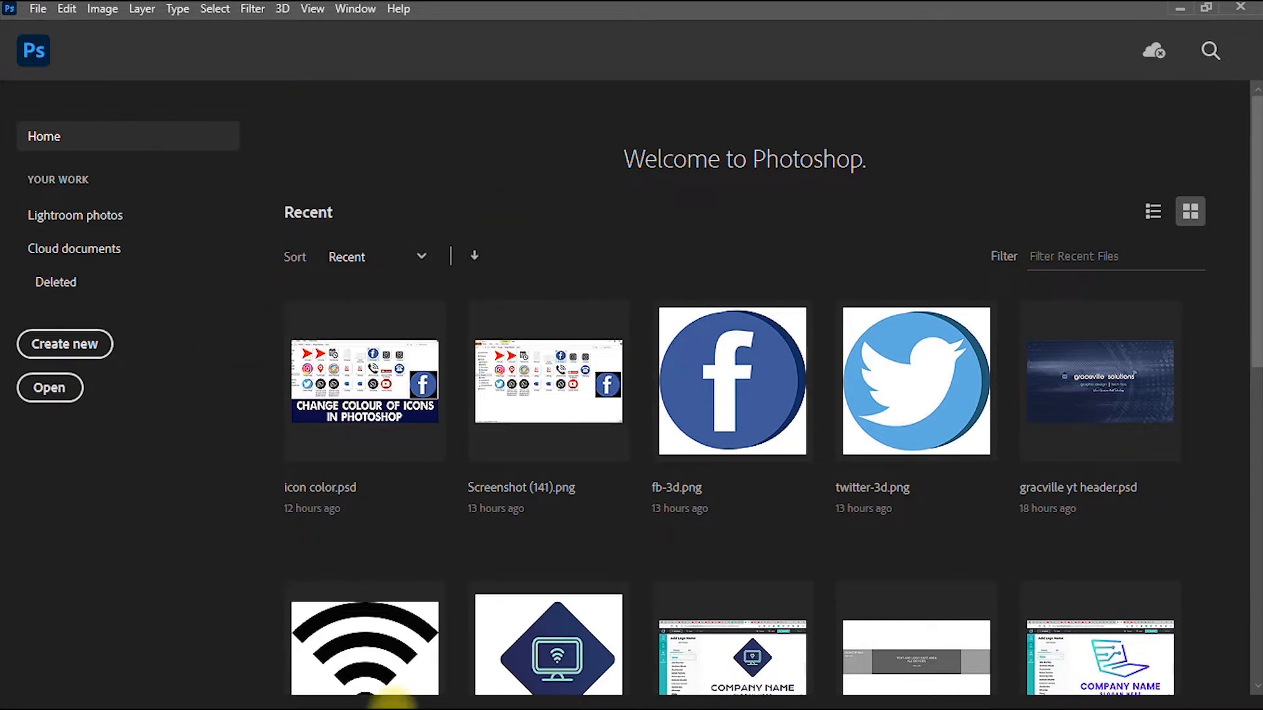
- From the Photoshop Home screen, bring up the Windows task switcher with Alt+Tab
key("alt+Tab")
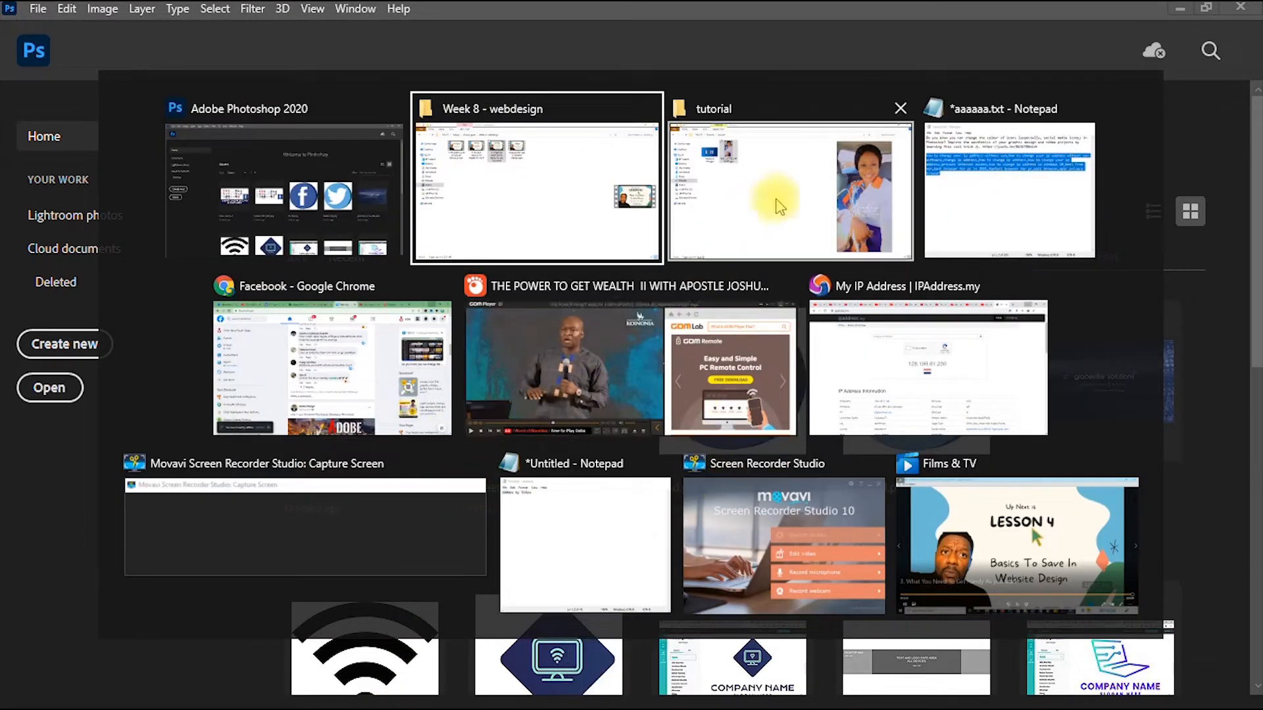
- Copy '1000px by 564px' from the Untitled Notepad note, then minimize Notepad
left_click(545, 552)
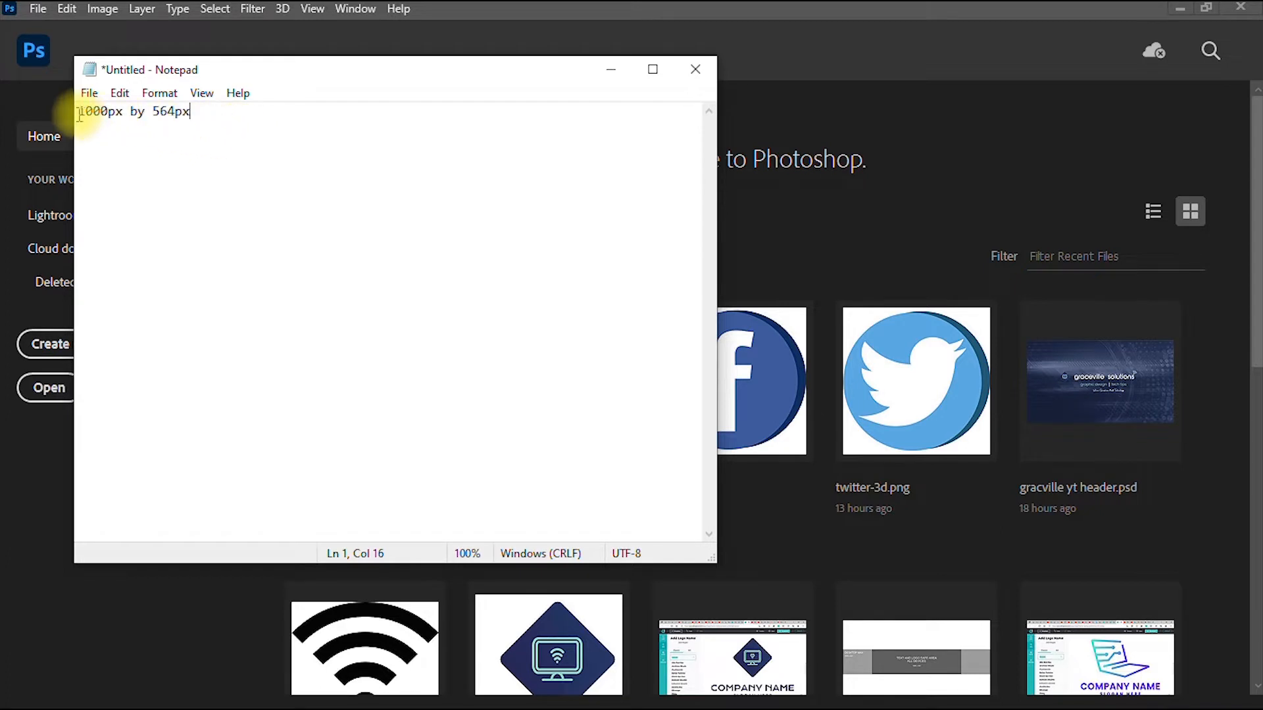
left_click_drag(79, 113, 192, 112)
right_click(164, 116)
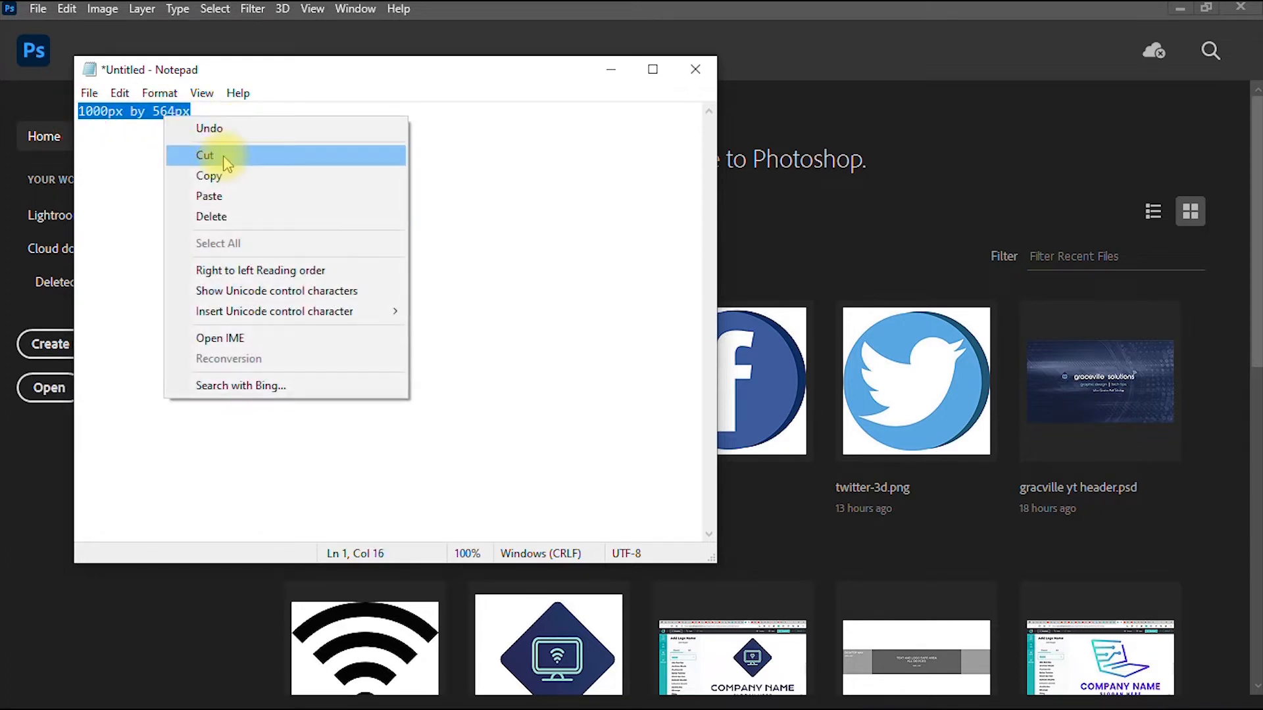
left_click(226, 174)
left_click(611, 69)
key("space")
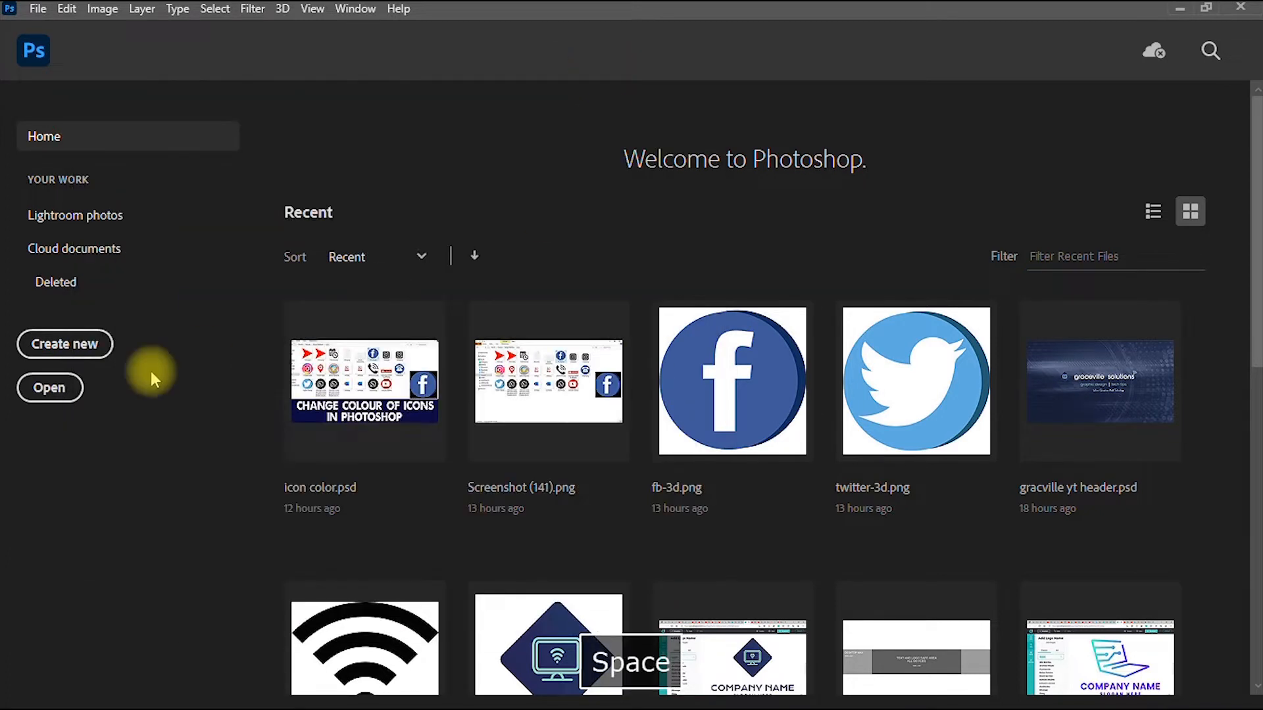
- Start a new document named '2022 Happy NY flyer'
left_click(37, 11)
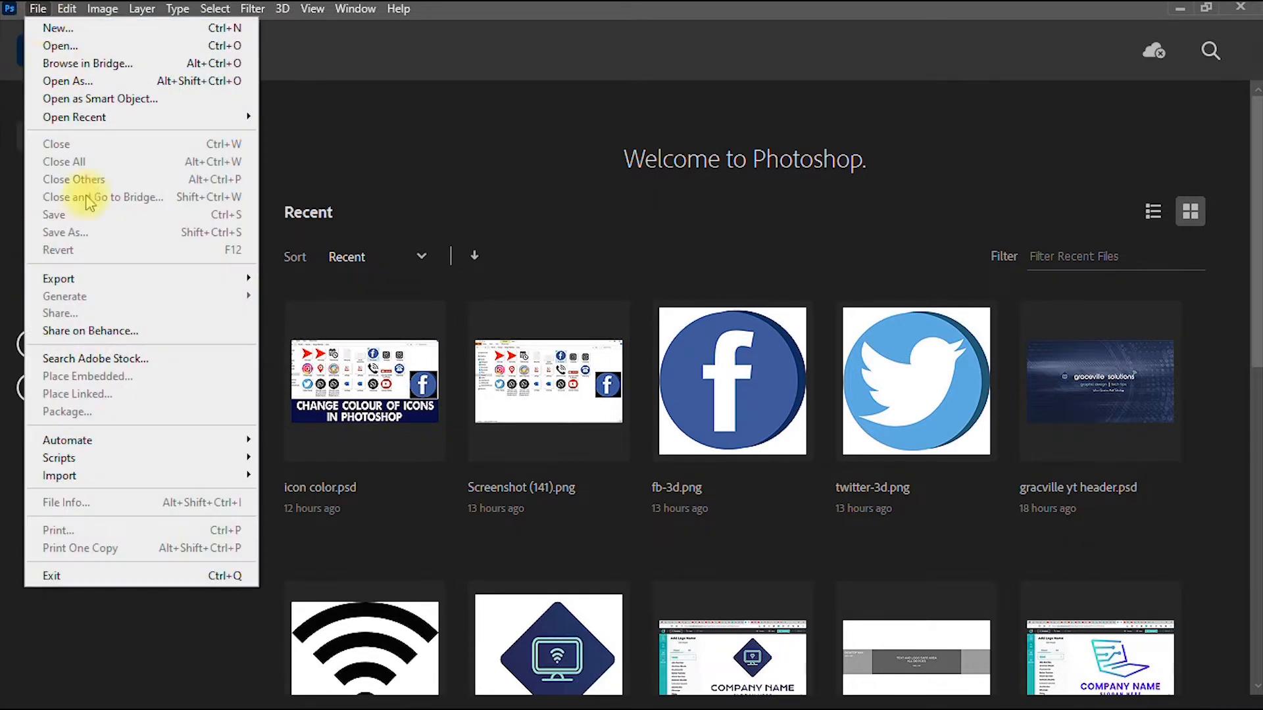
left_click(66, 29)
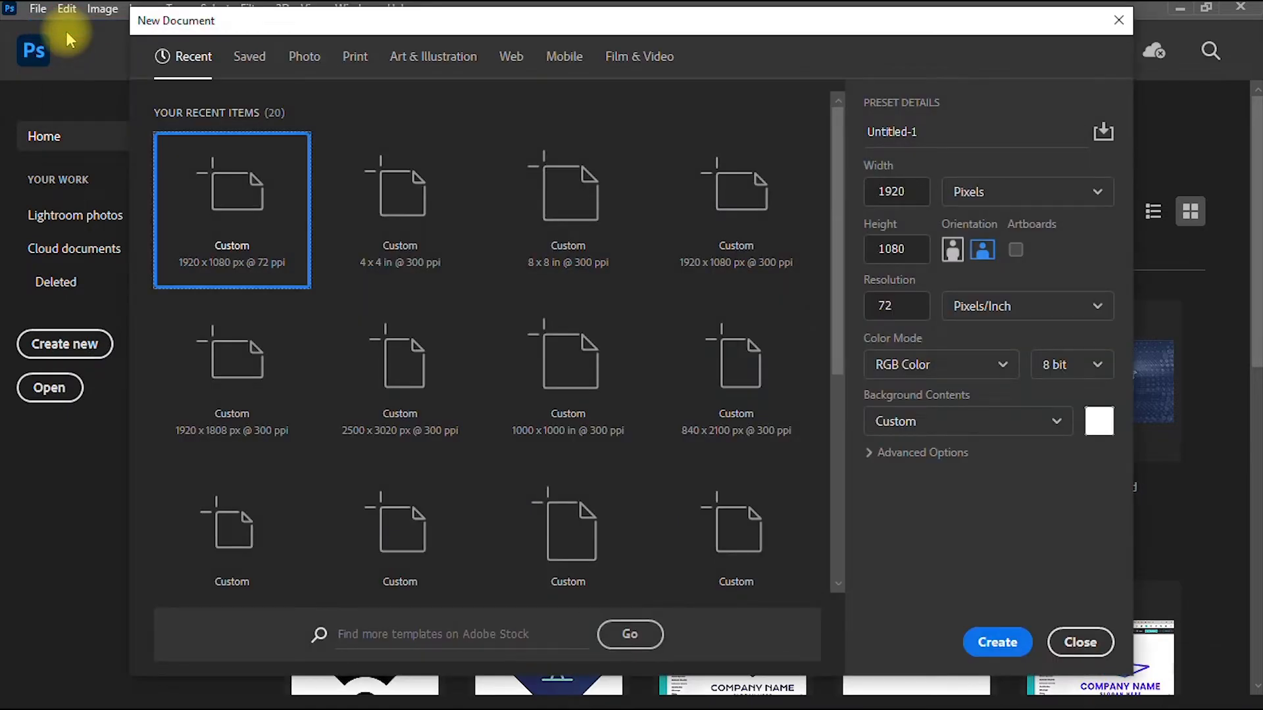
double_click(930, 129)
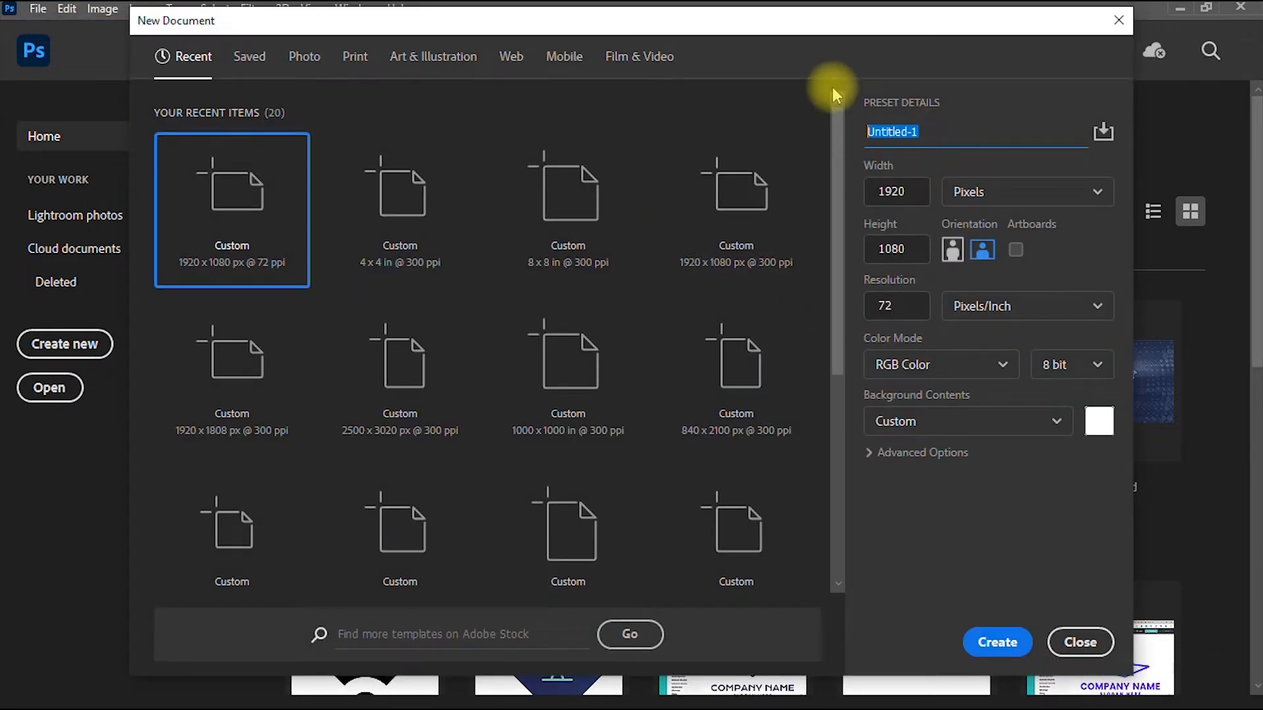
type("happy n")
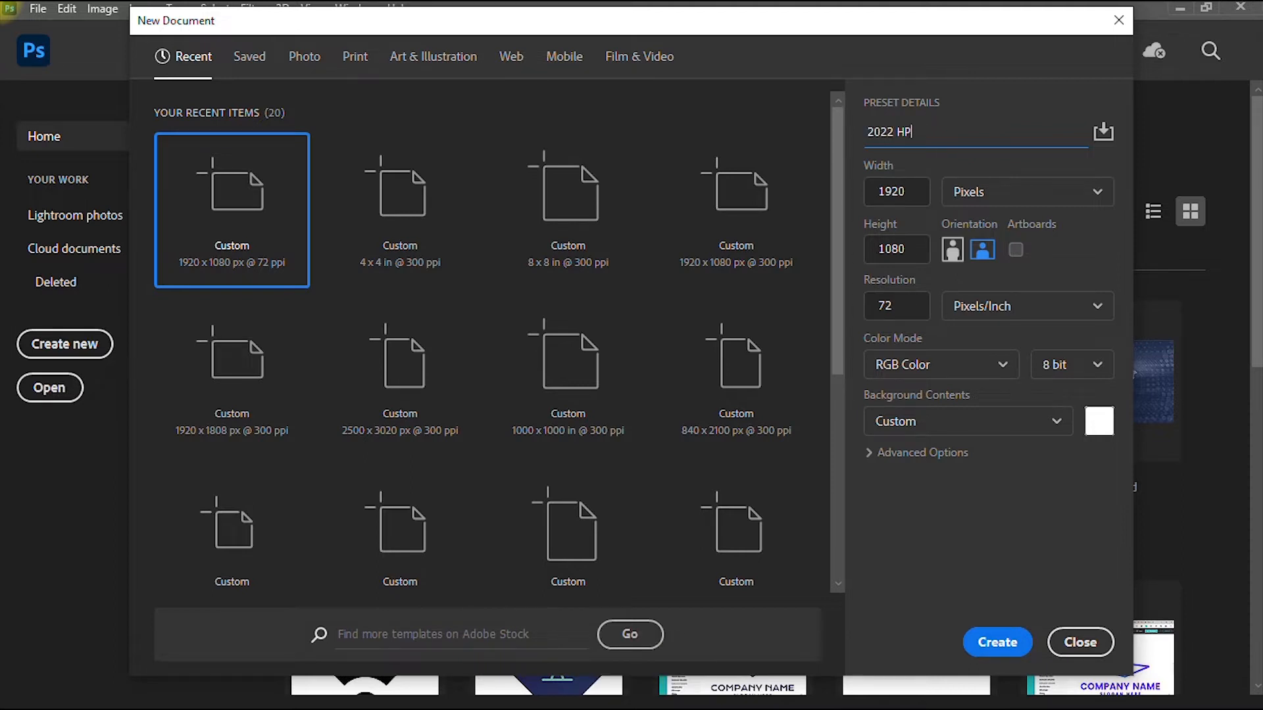
type(" Happy NY flyer")
- Set the document size to 1000 × 564 px at 300 ppi resolution
left_click_drag(920, 192, 837, 191)
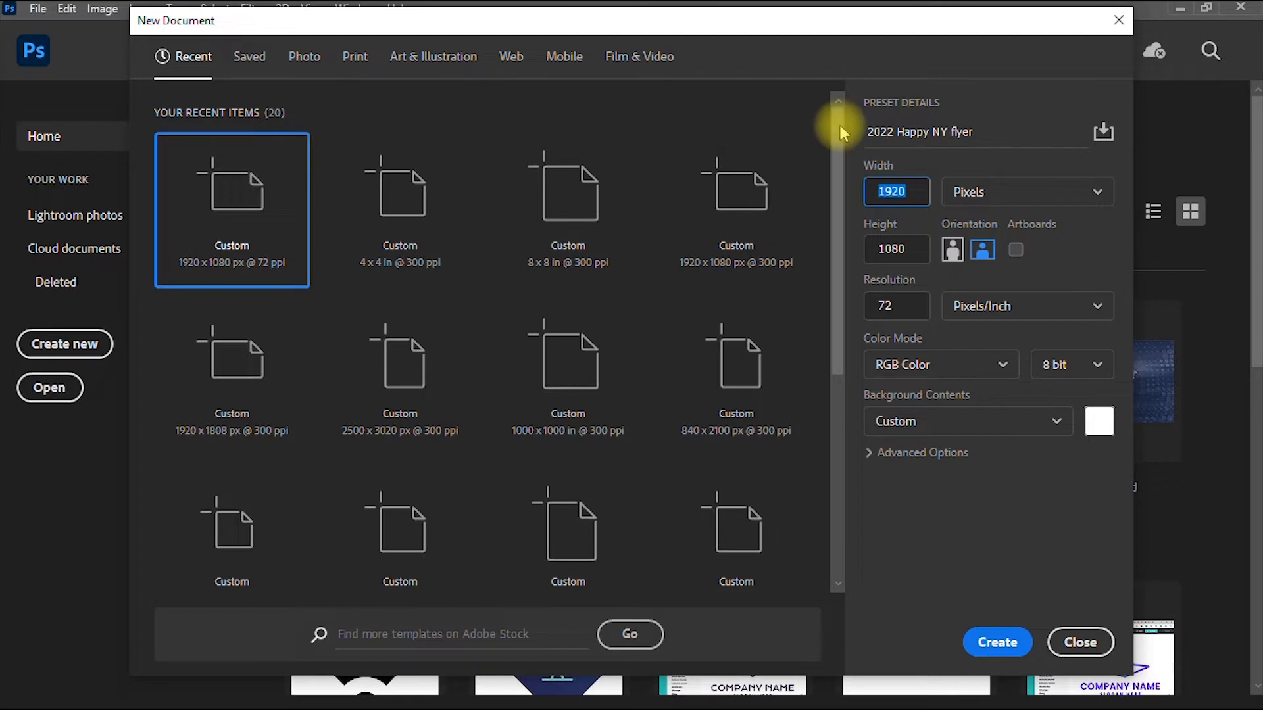
key("ctrl+v")
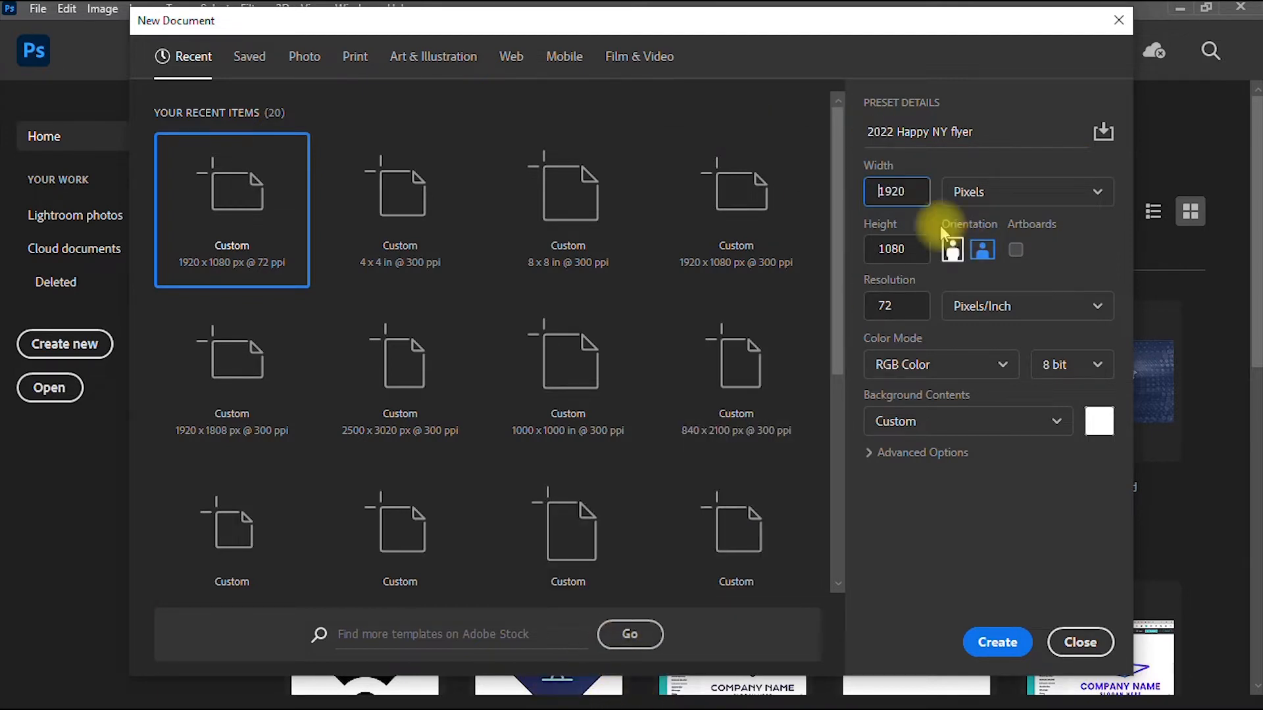
left_click(916, 191)
type("1")
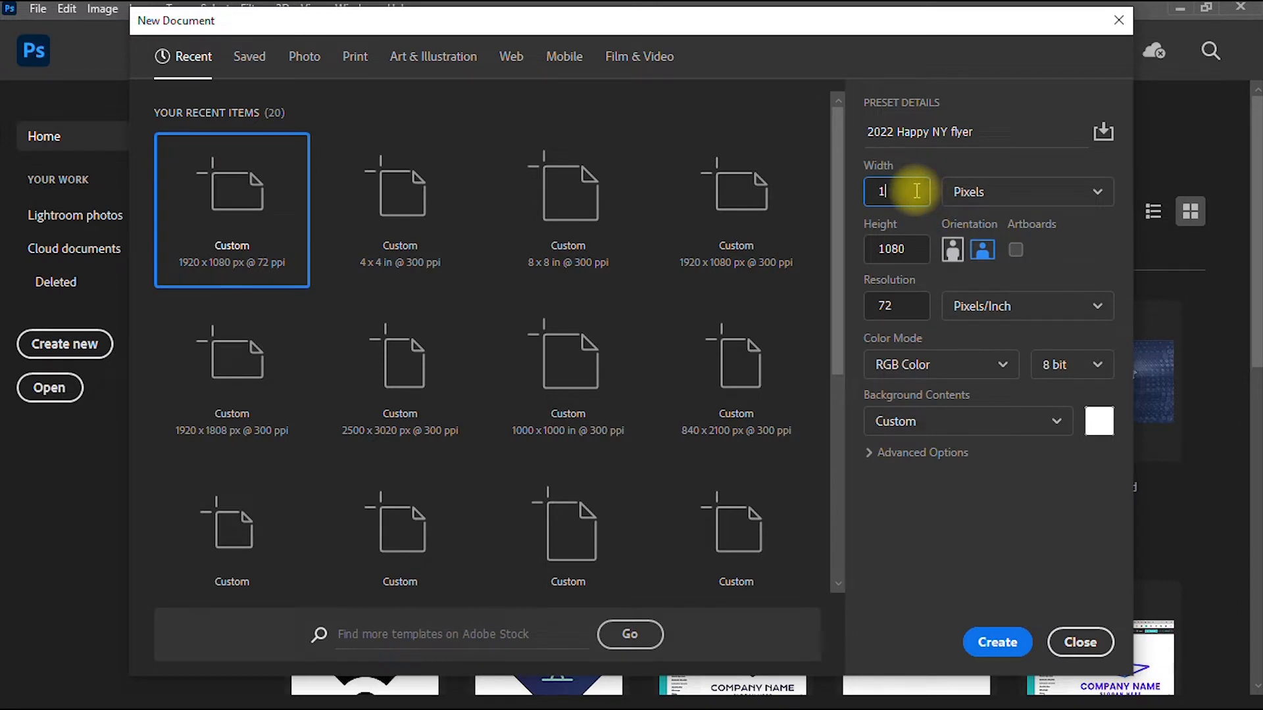
type("000")
left_click(918, 249)
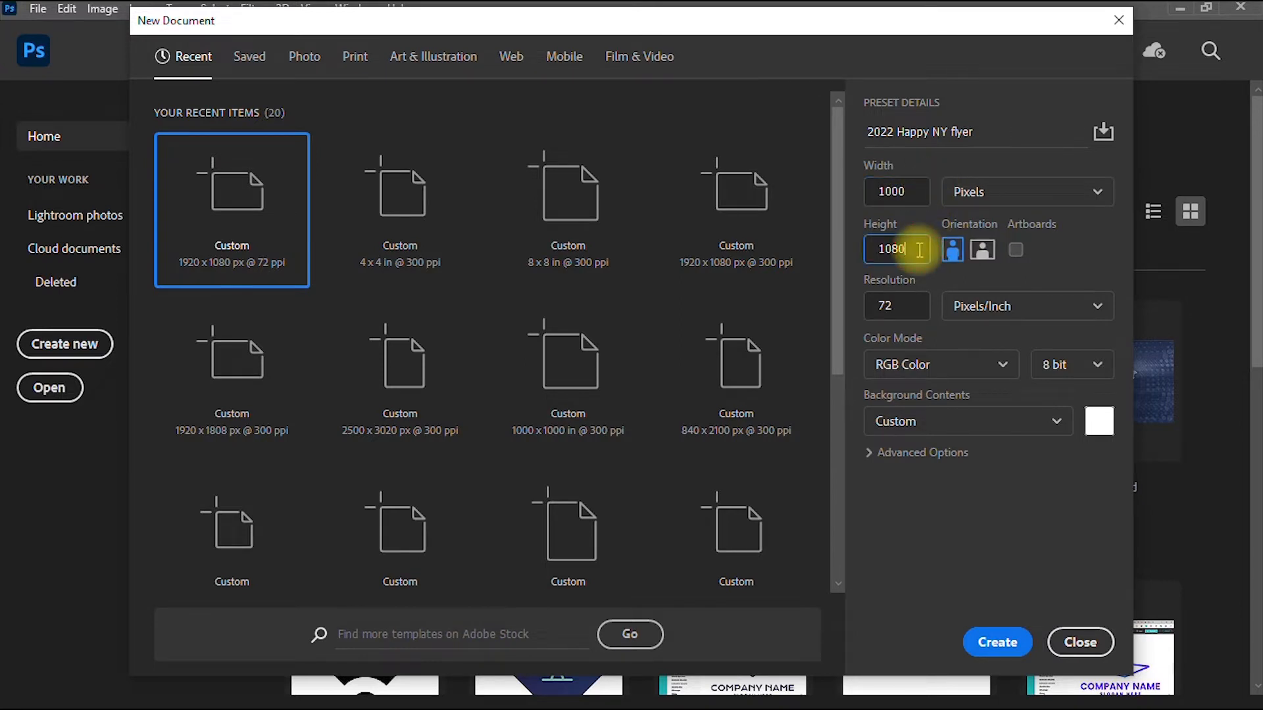
type("564")
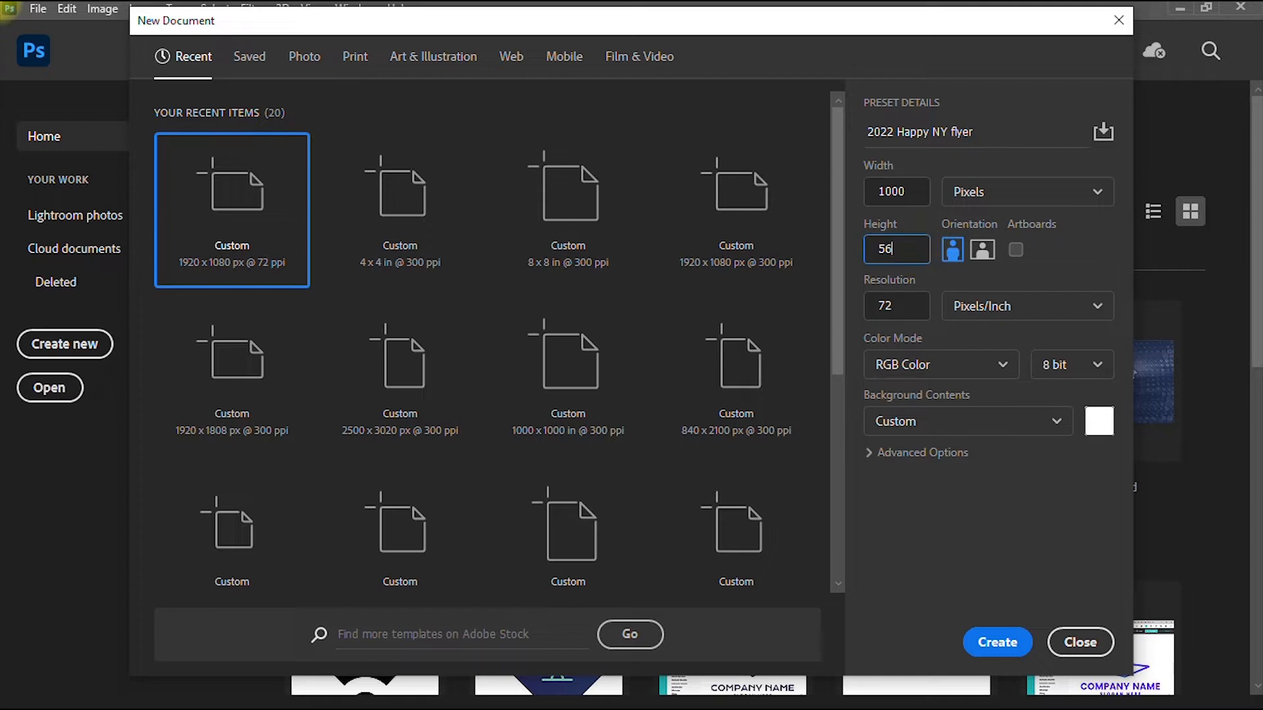
left_click(1072, 250)
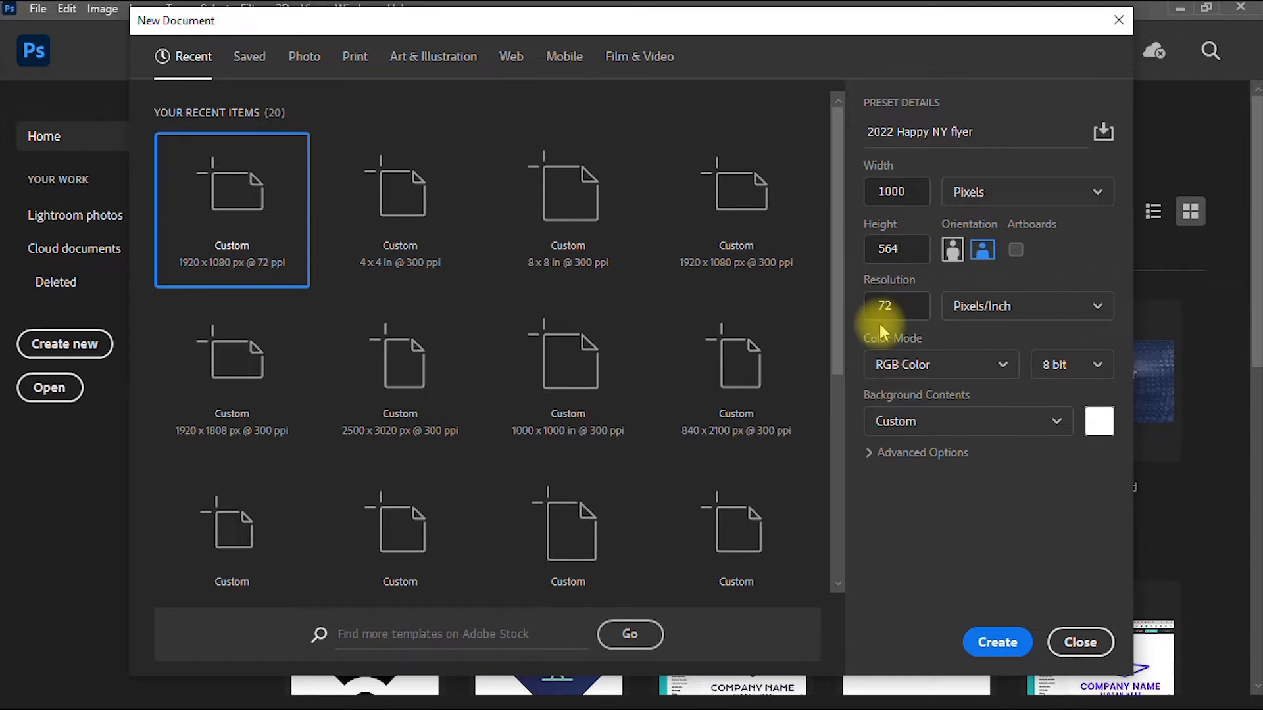
left_click_drag(897, 308, 870, 304)
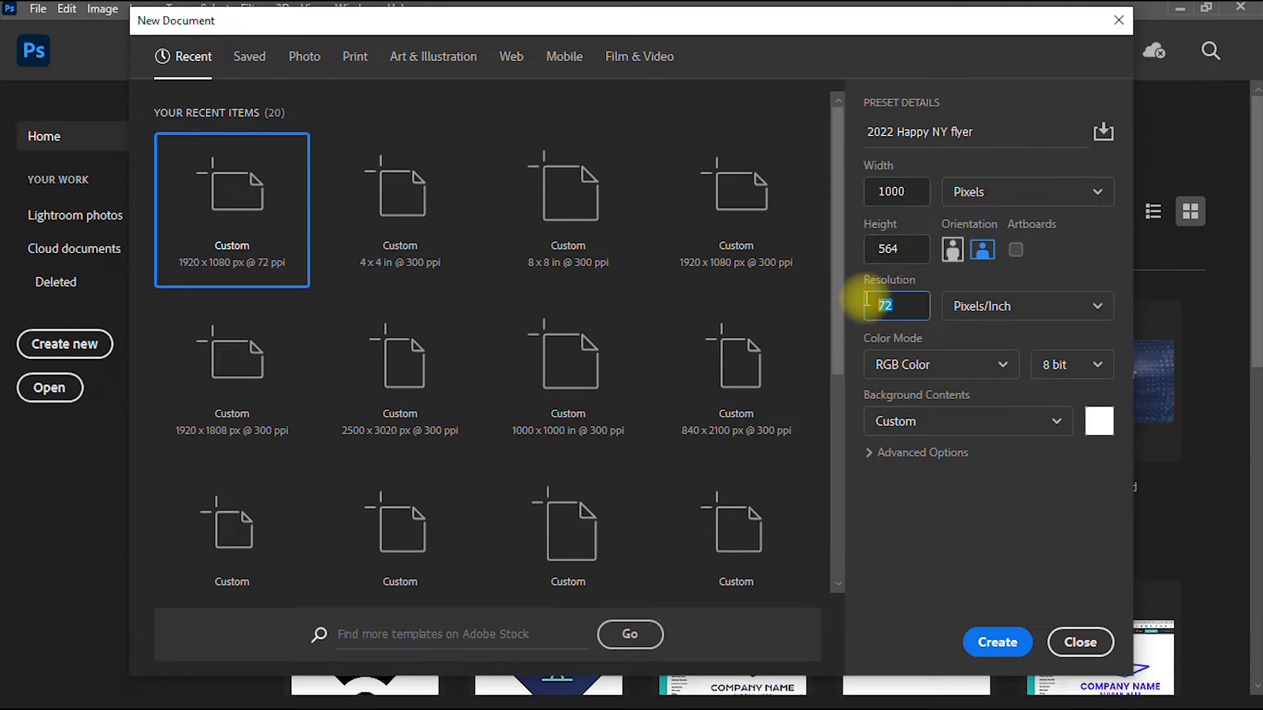
type("300")
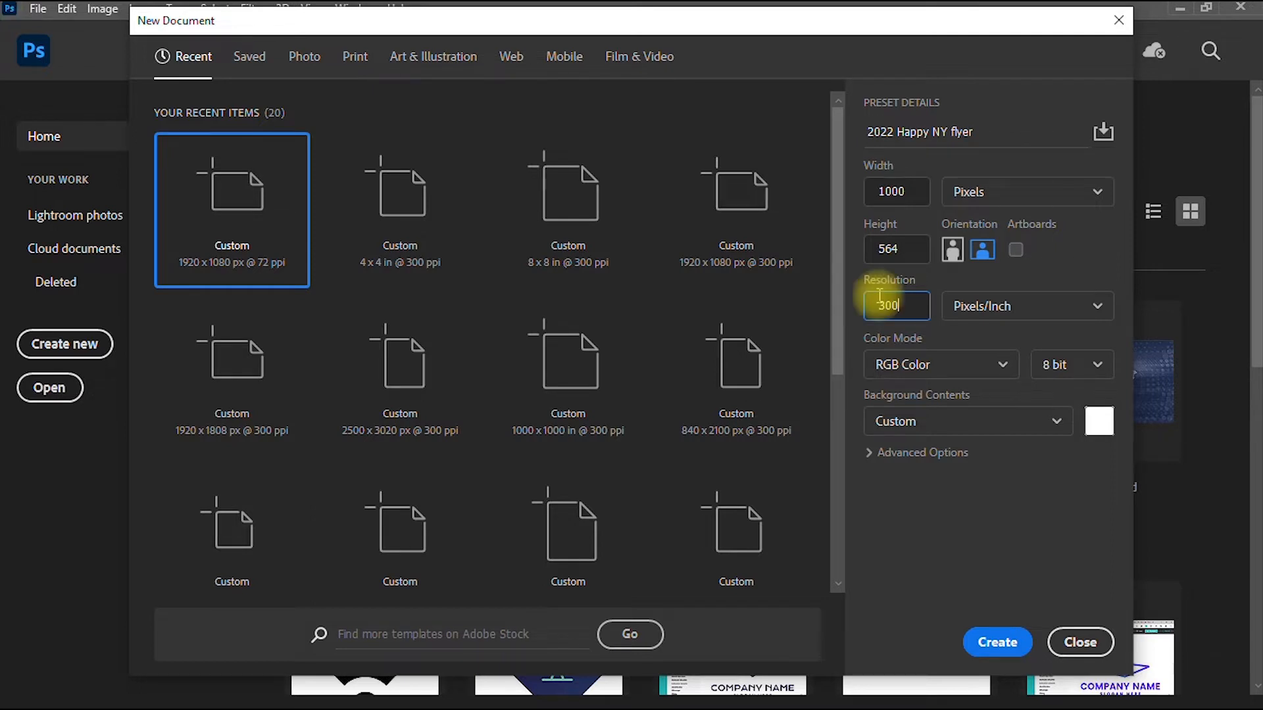
- Keep RGB Color mode, create the document, and unlock the background as Layer 0
left_click(989, 365)
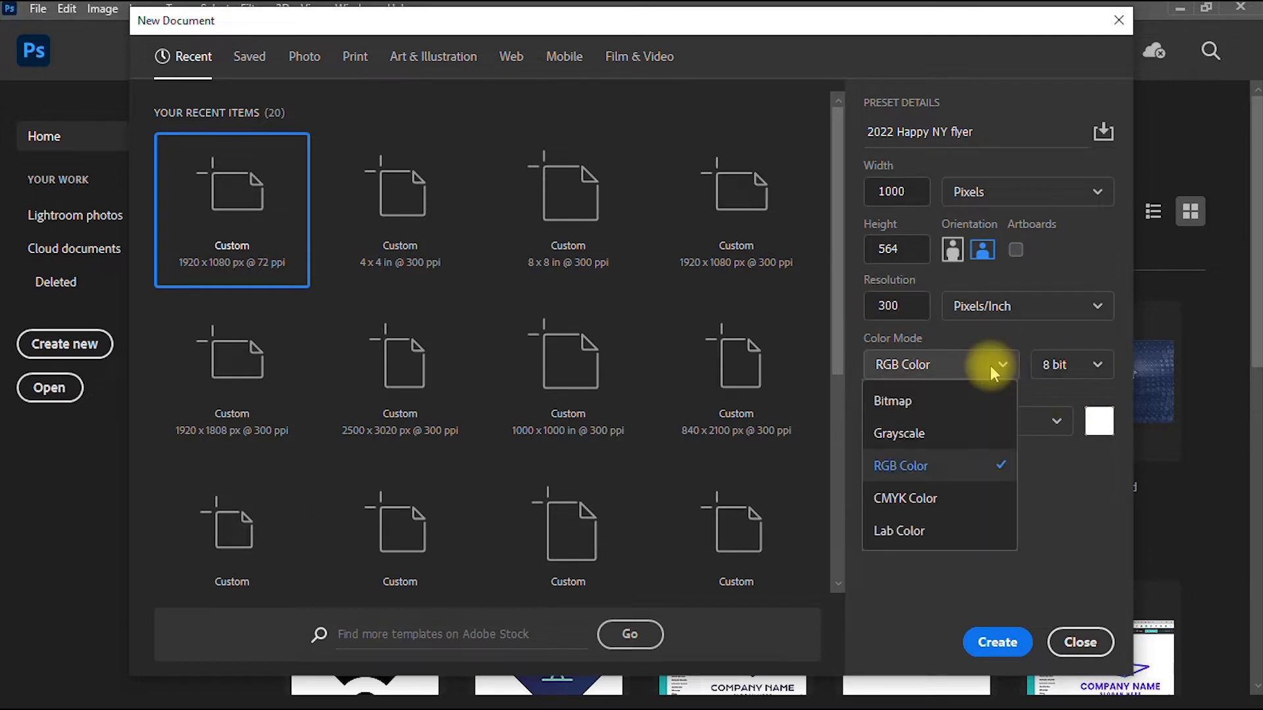
left_click(960, 465)
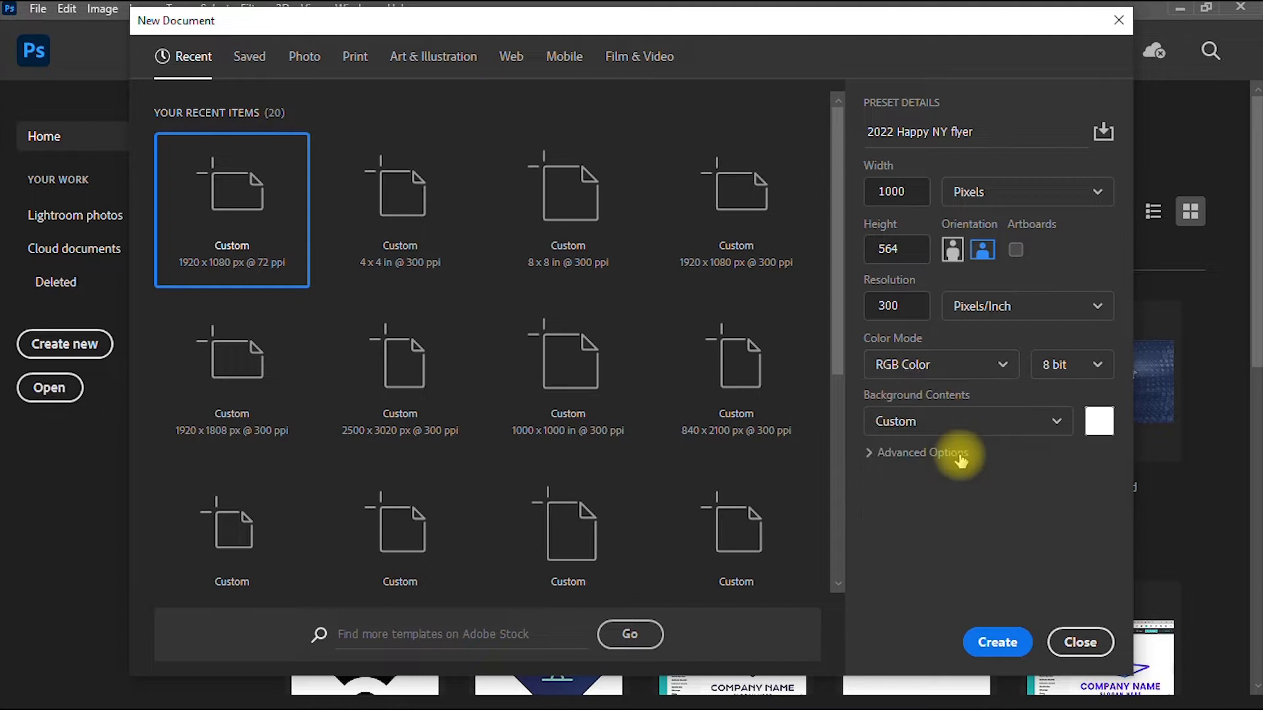
left_click(962, 365)
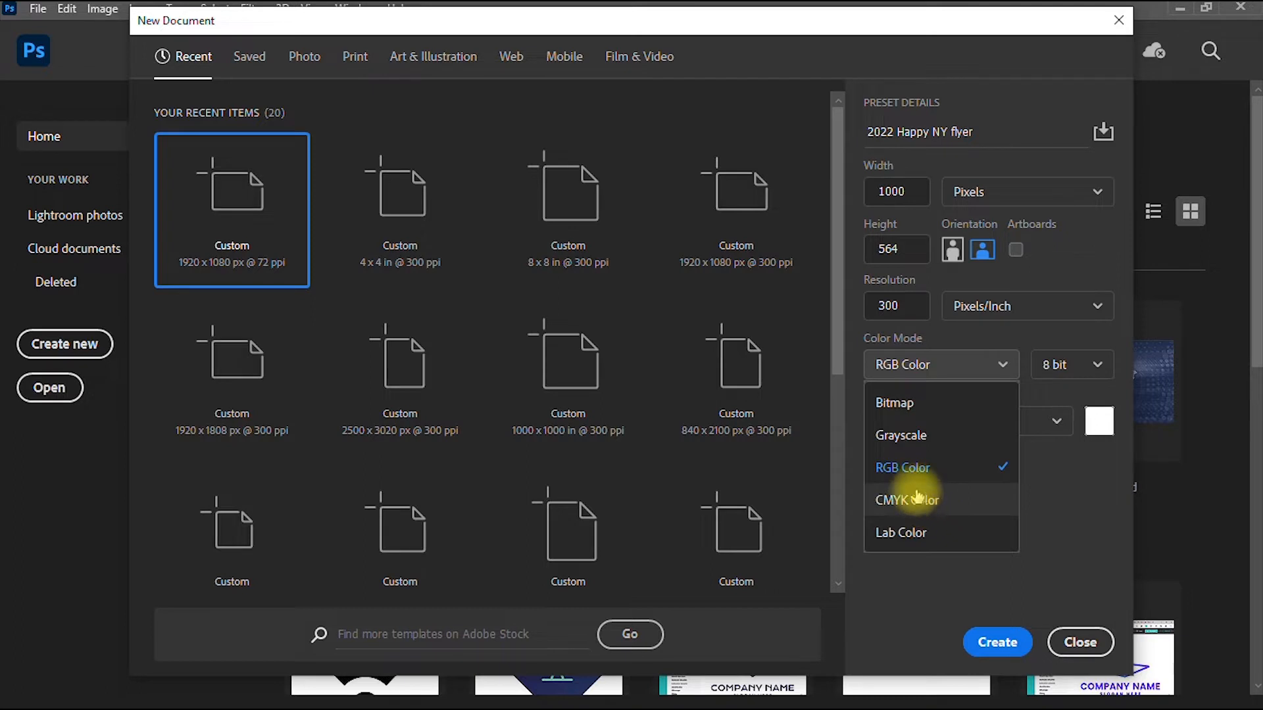
left_click(911, 469)
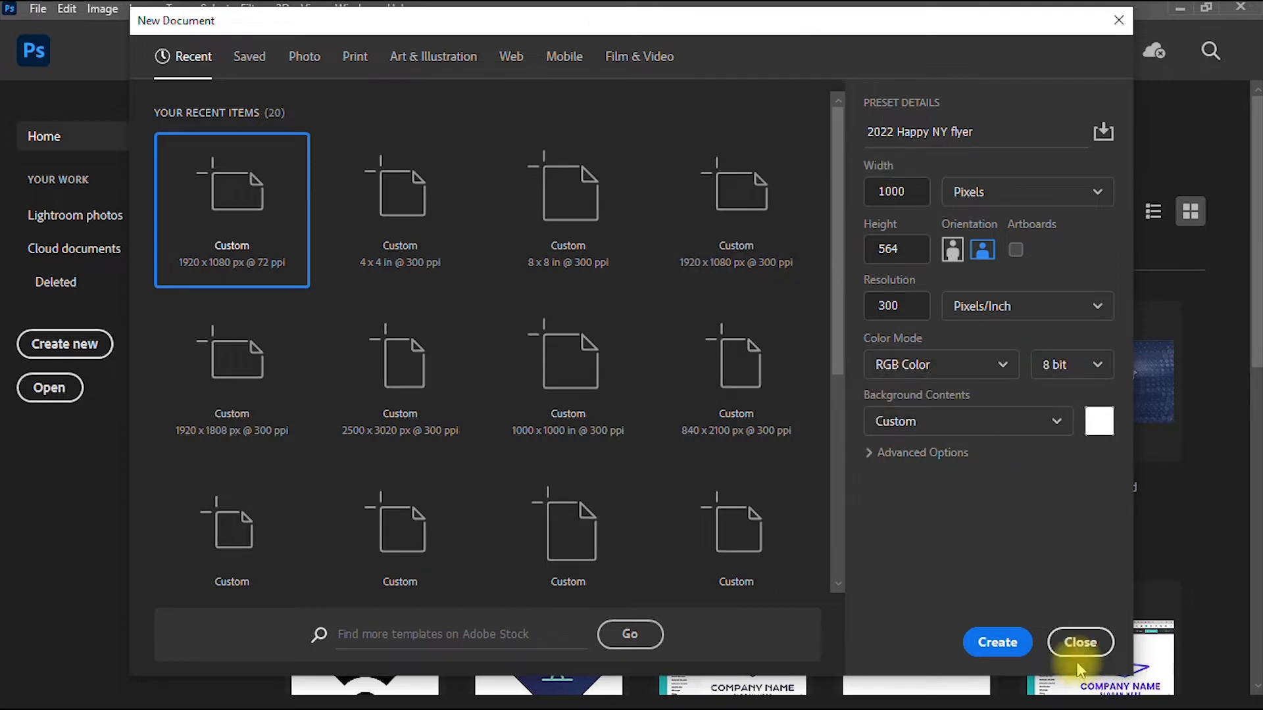
left_click(994, 643)
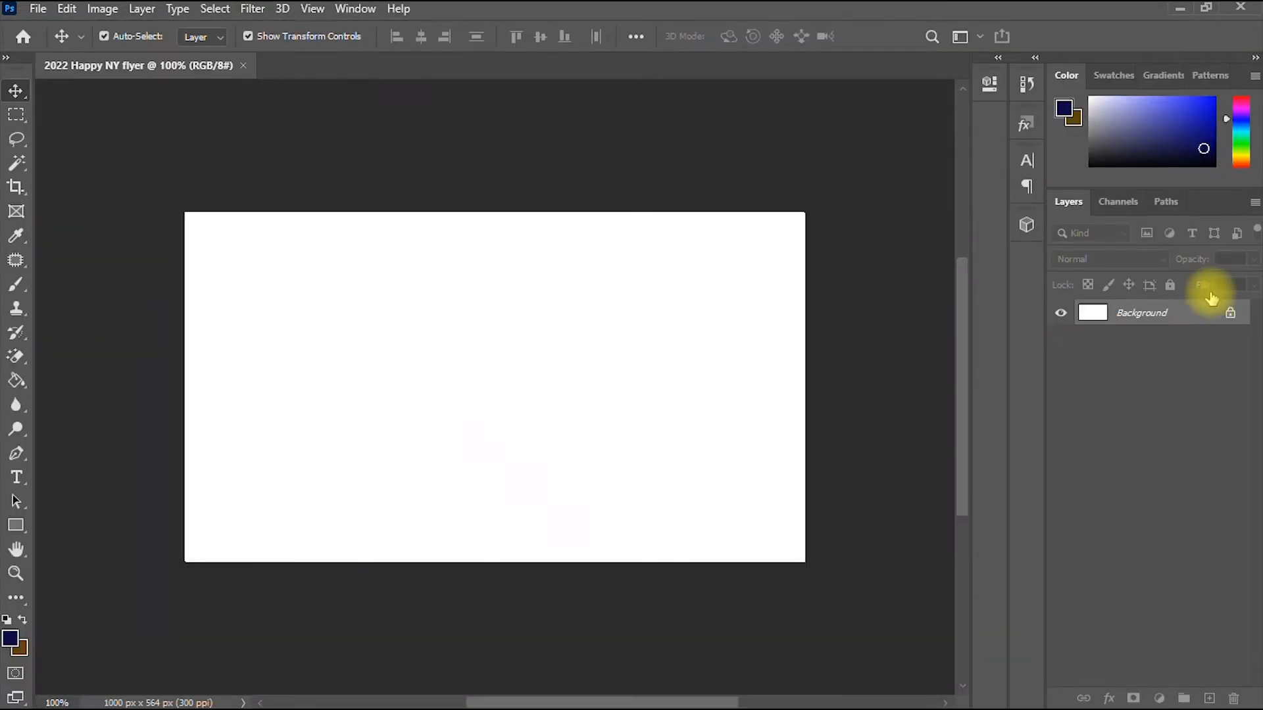
left_click(1229, 313)
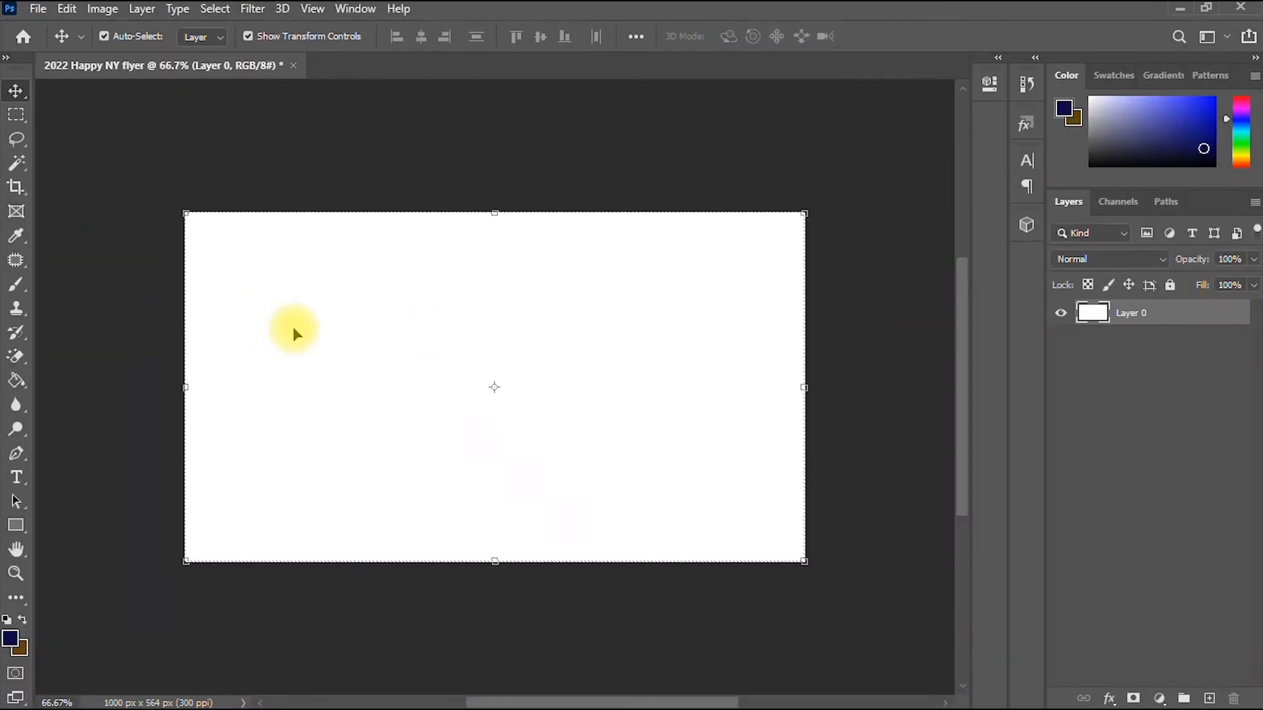
- Open and dismiss the File menu without changes, then bring up the window switcher
scroll(294, 328, "up", 4)
scroll(295, 328, "down", 3)
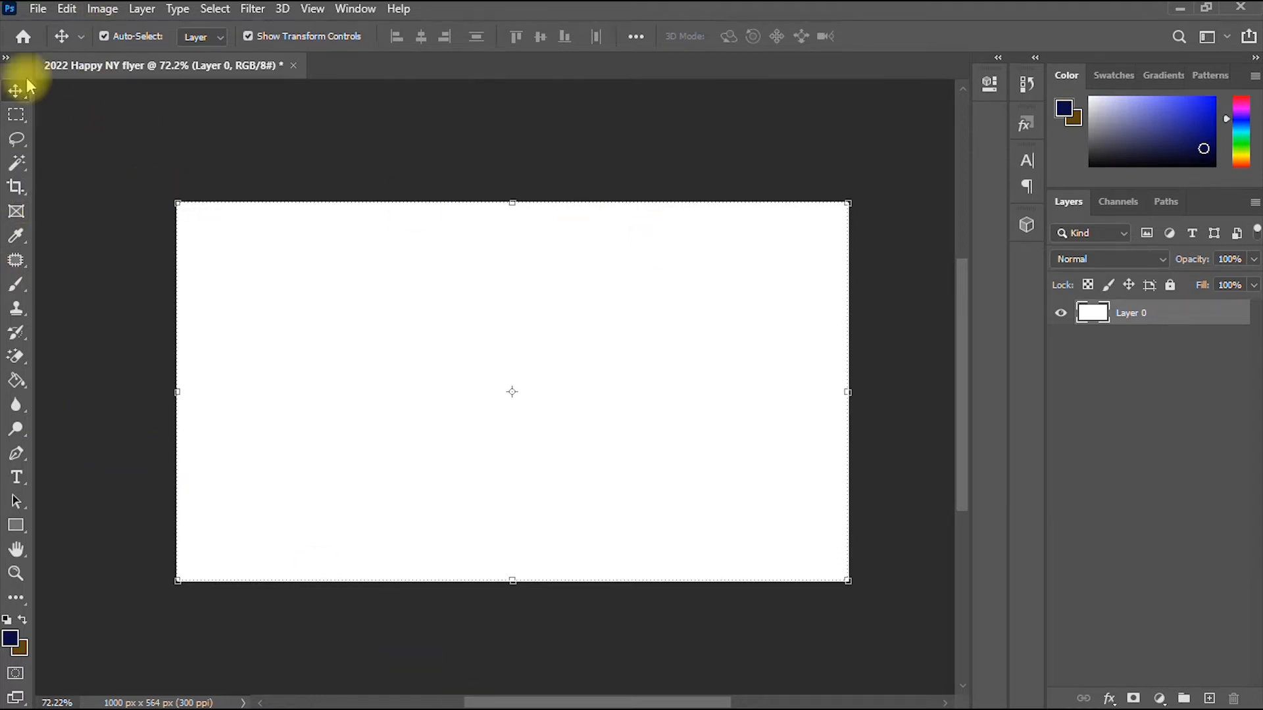
left_click(37, 9)
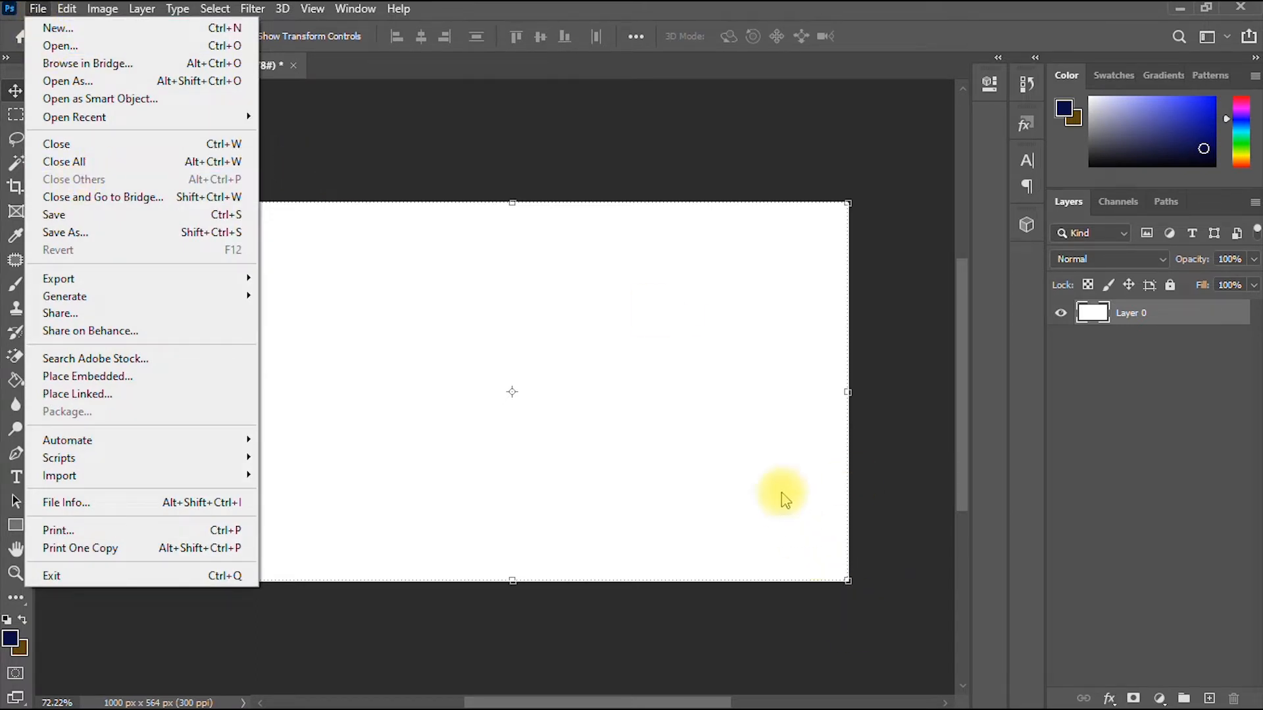
left_click(743, 454)
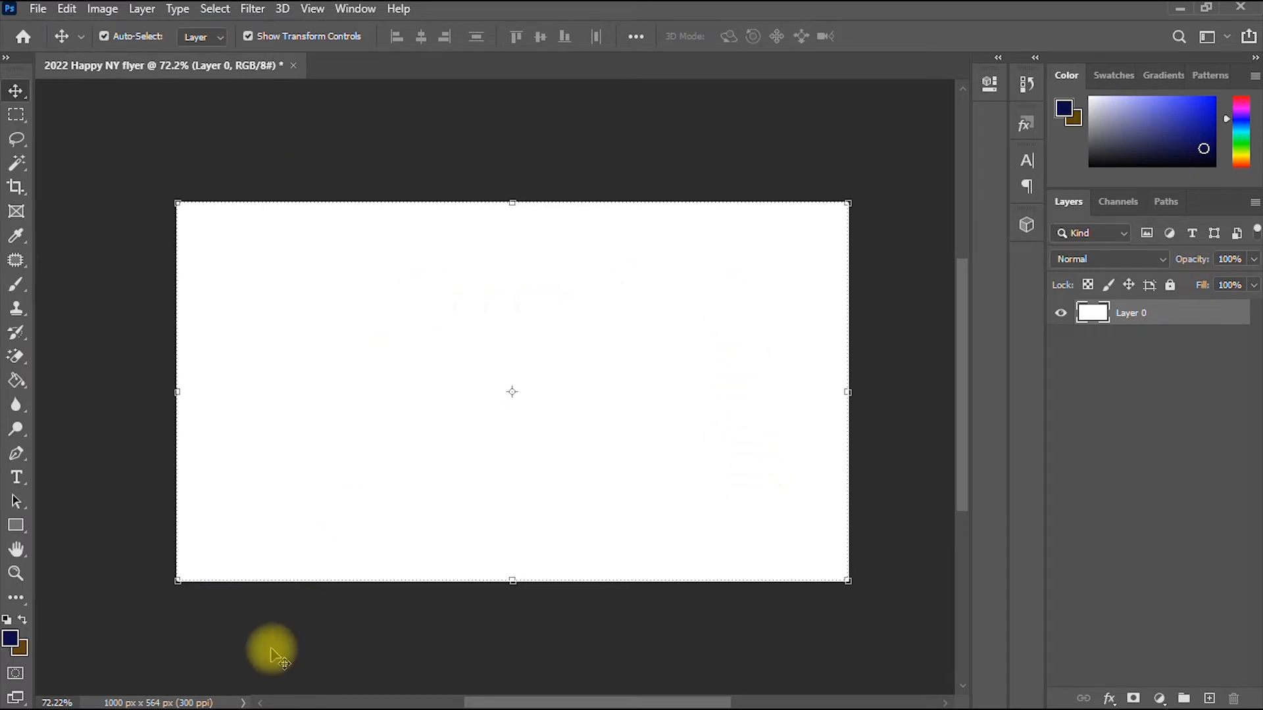
key("alt+Tab")
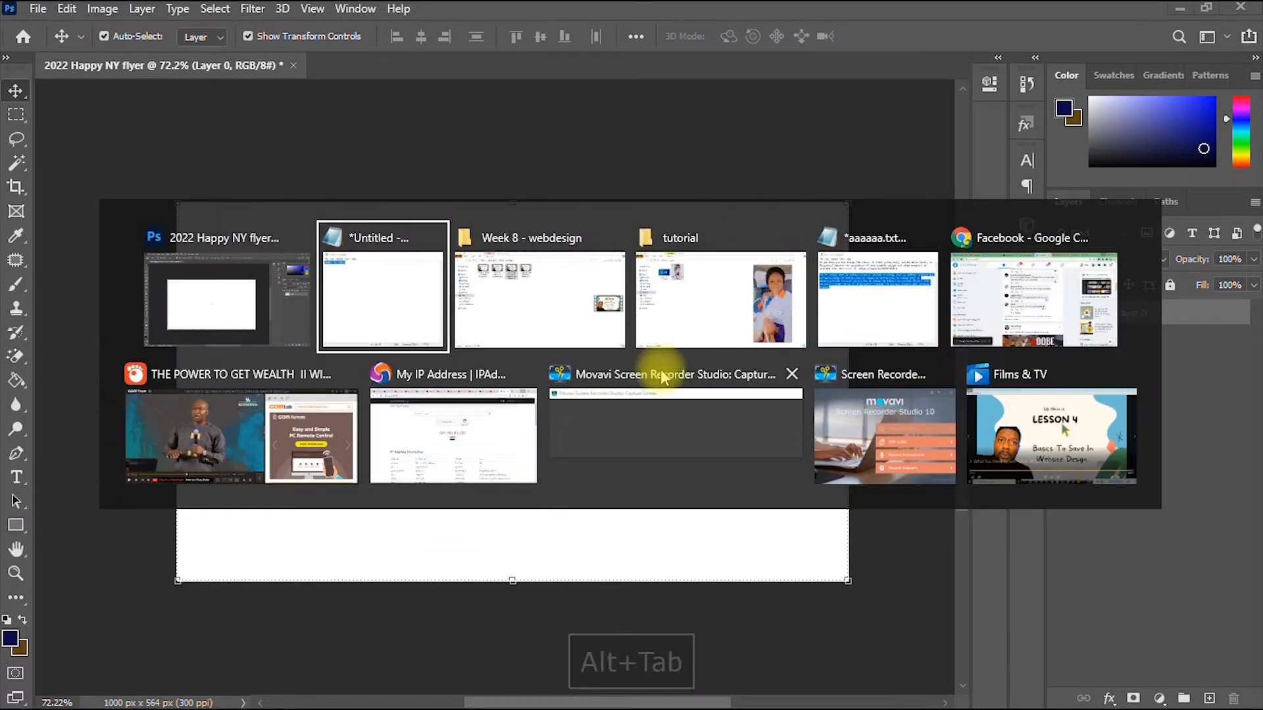
- Open happy ny blue.jpg from the tutorial folder with Adobe Photoshop 2020
left_click(672, 284)
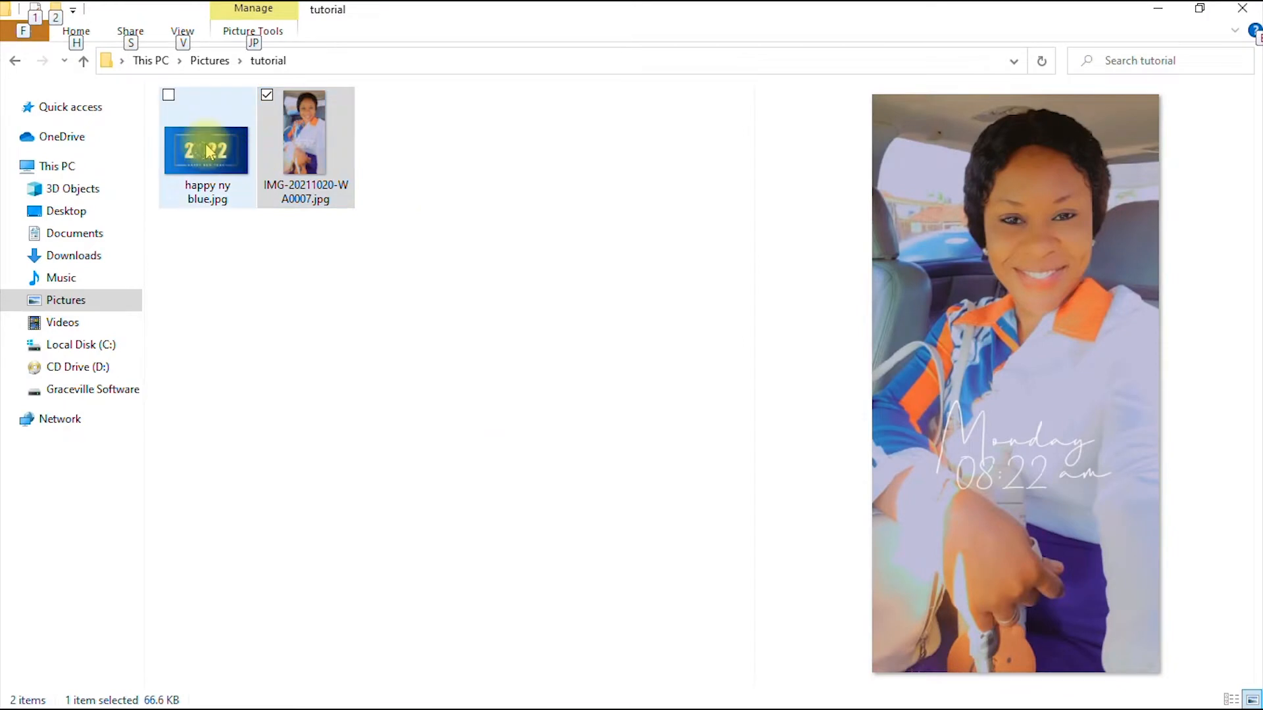
left_click(312, 319)
left_click_drag(209, 186, 230, 242)
right_click(184, 131)
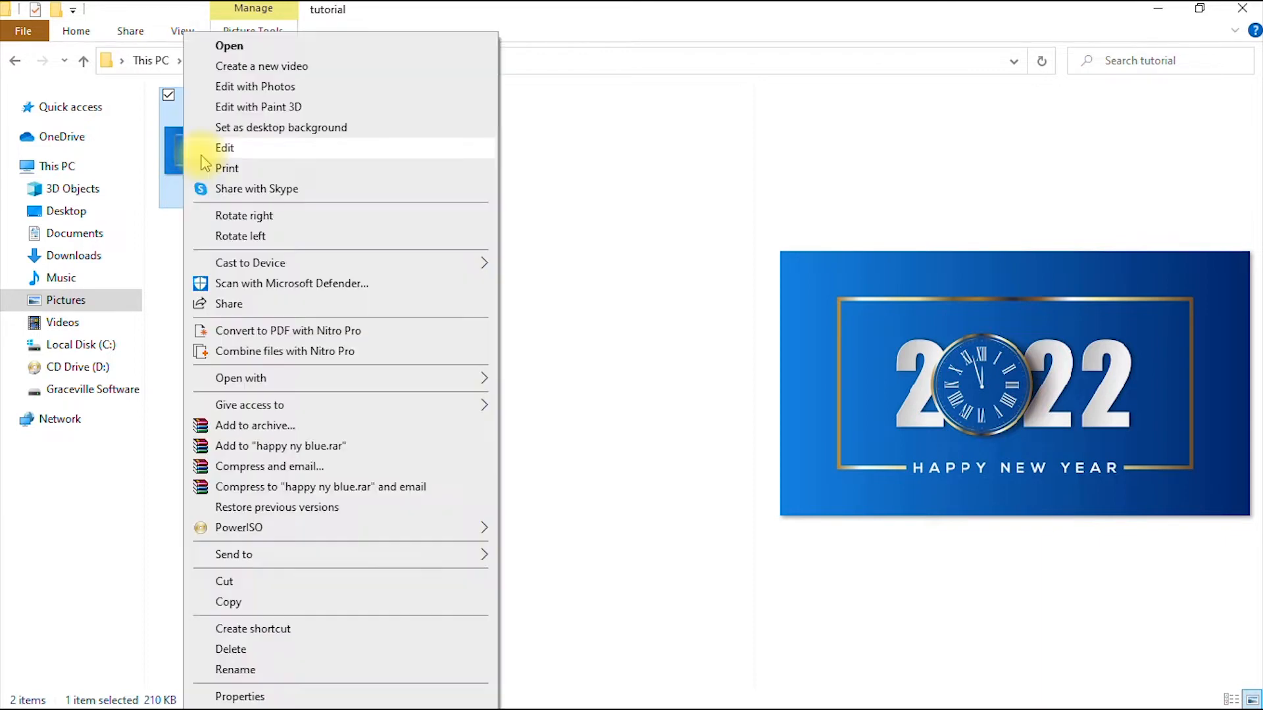
mouse_move(255, 379)
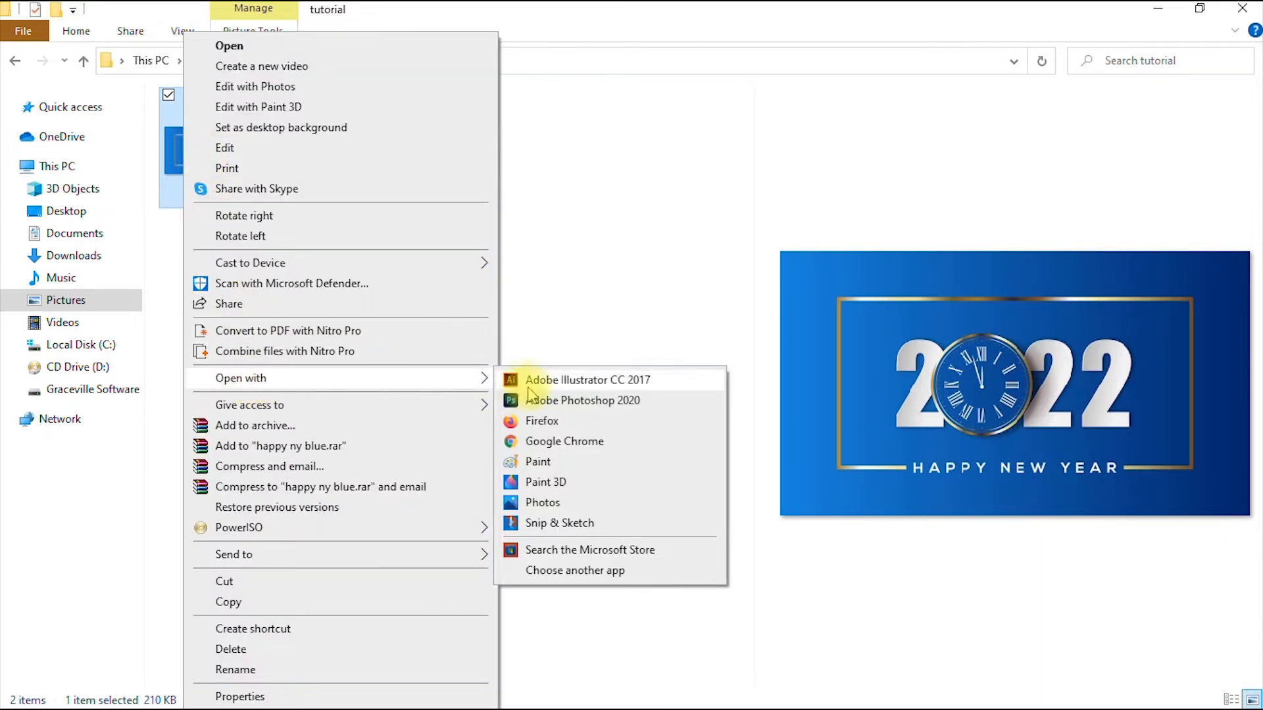
left_click(562, 401)
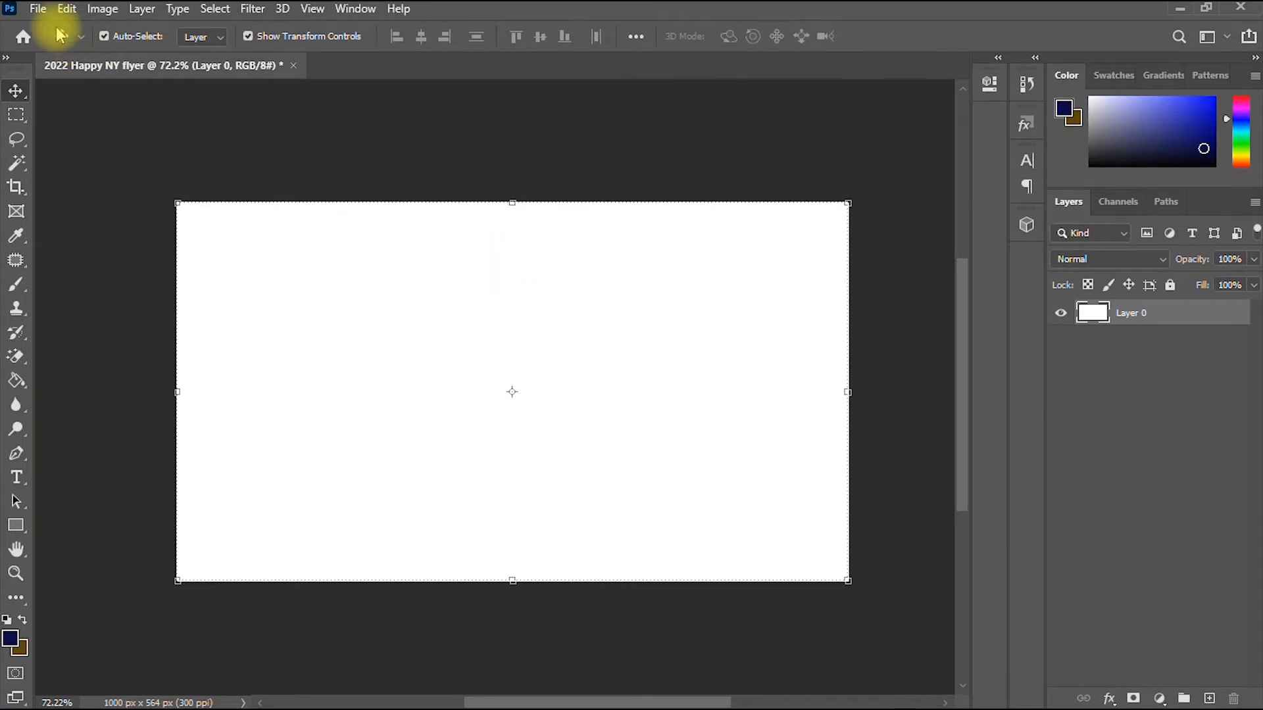
left_click(38, 9)
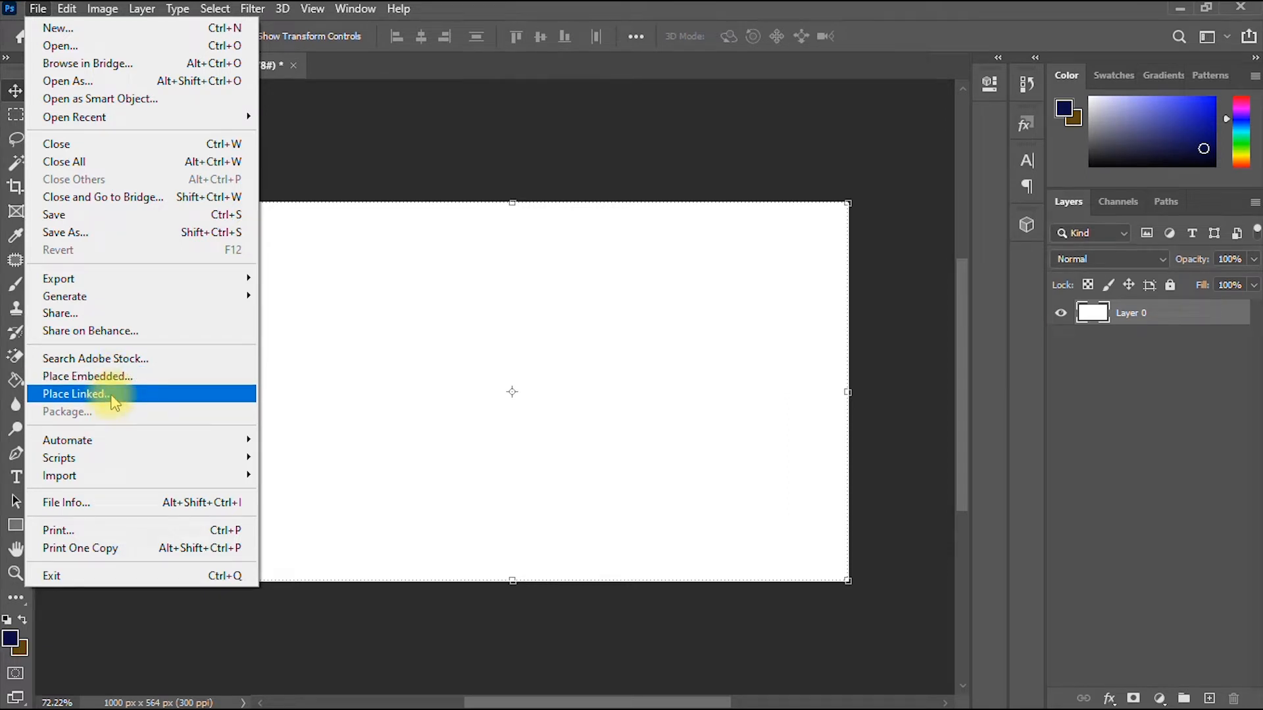
- Place happy ny blue.jpg from Pictures > tutorial into the flyer as a linked layer
left_click(76, 394)
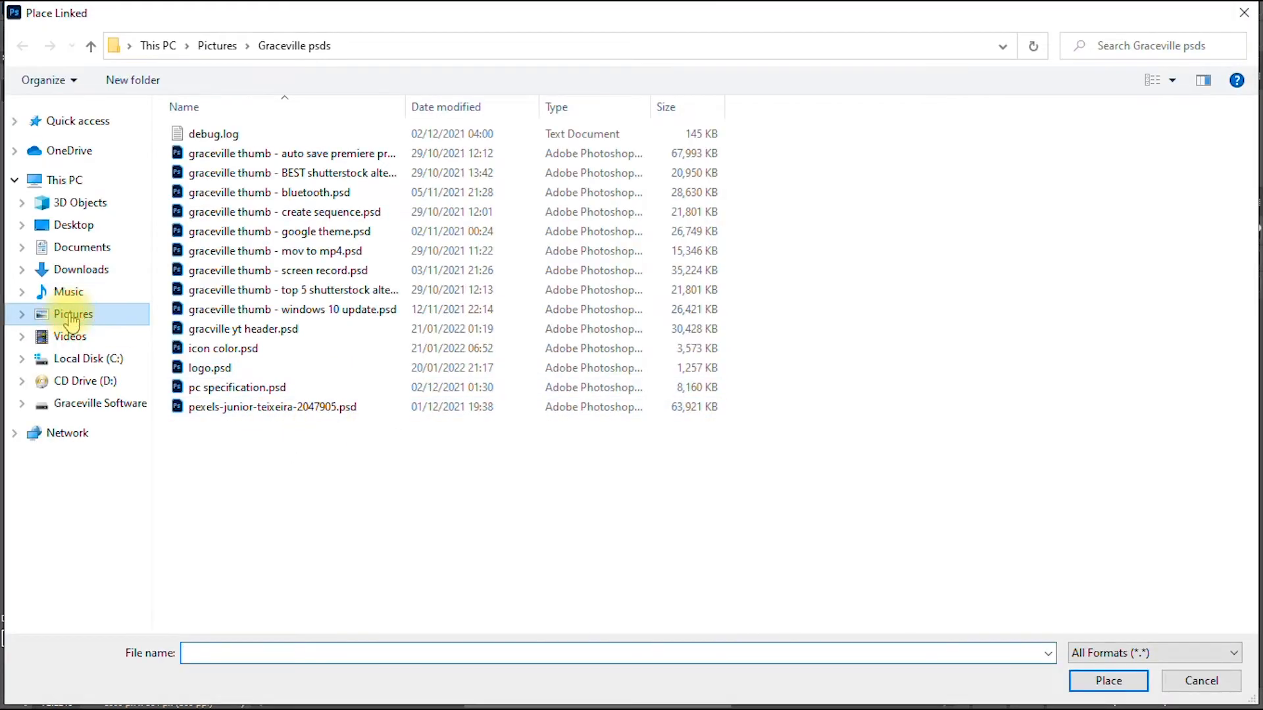
left_click(72, 316)
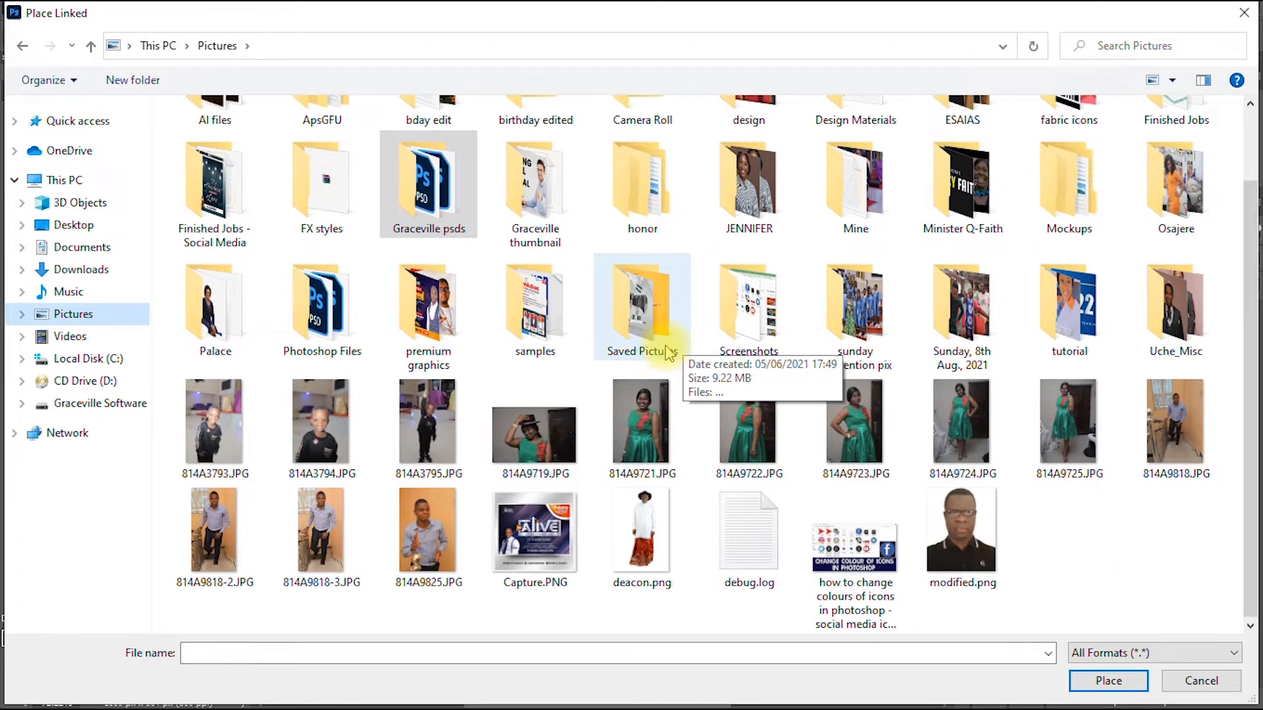
scroll(681, 349, "up", 1)
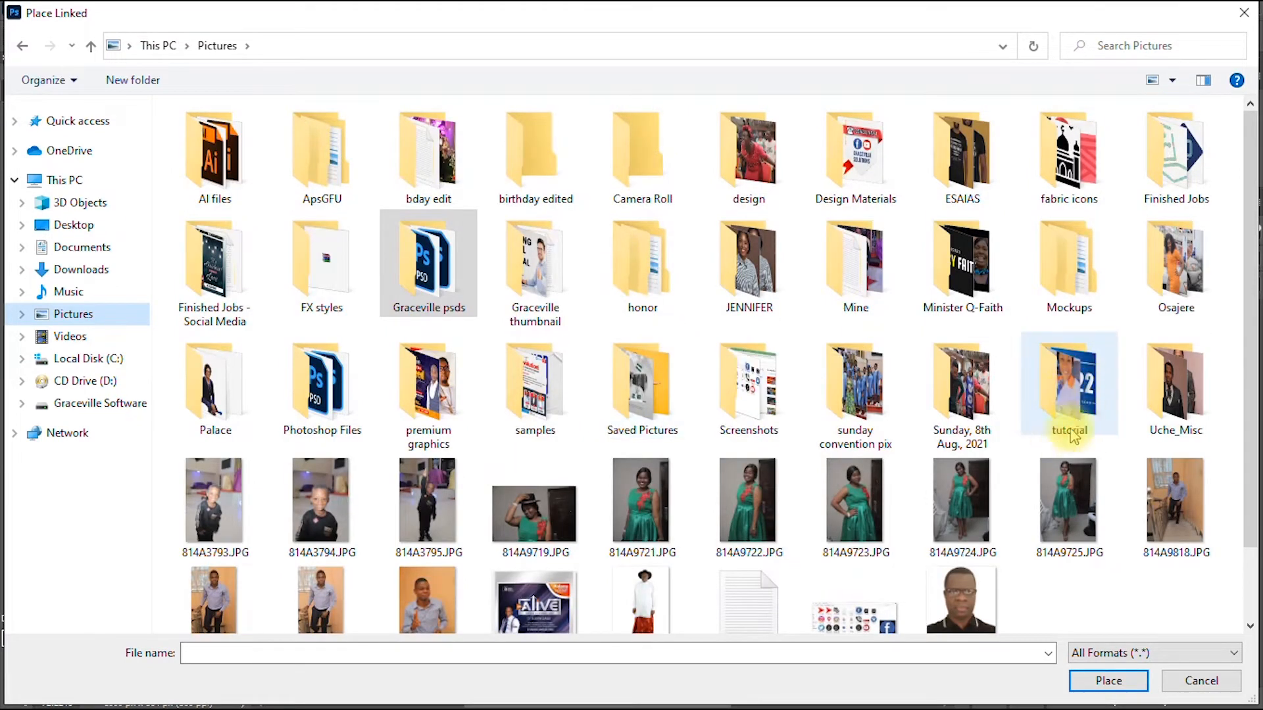
double_click(1070, 404)
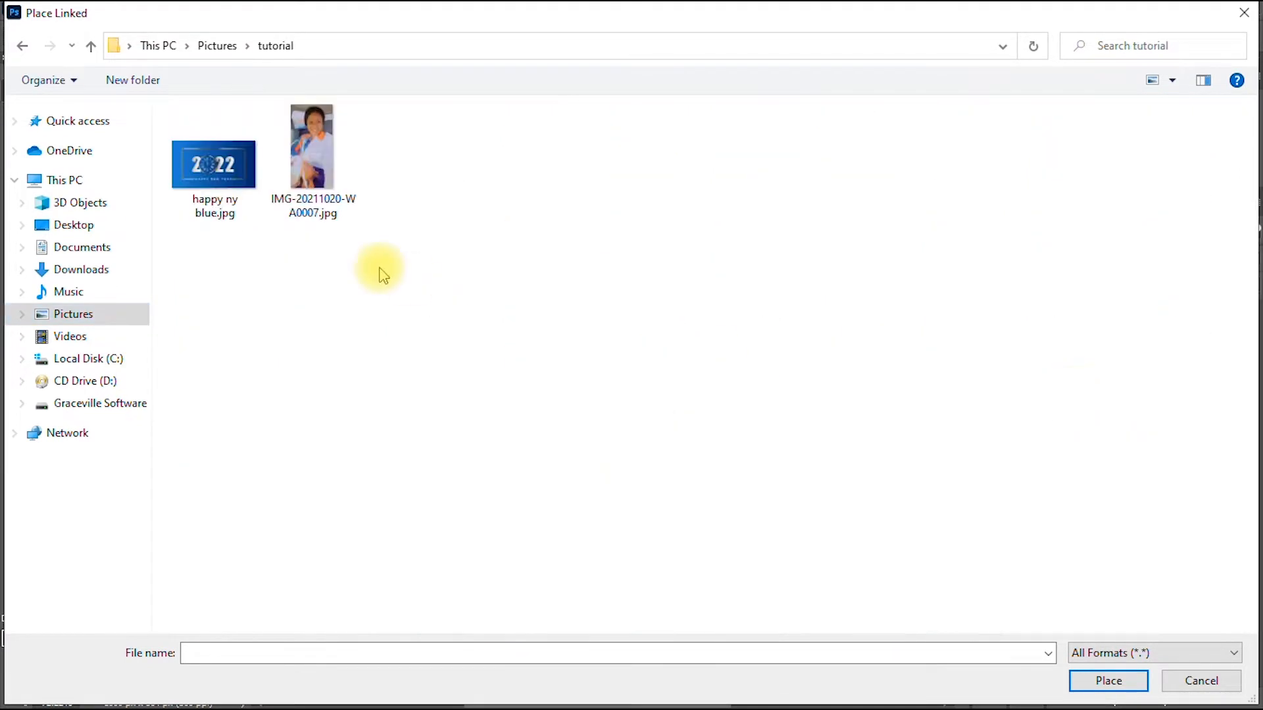
left_click(234, 178)
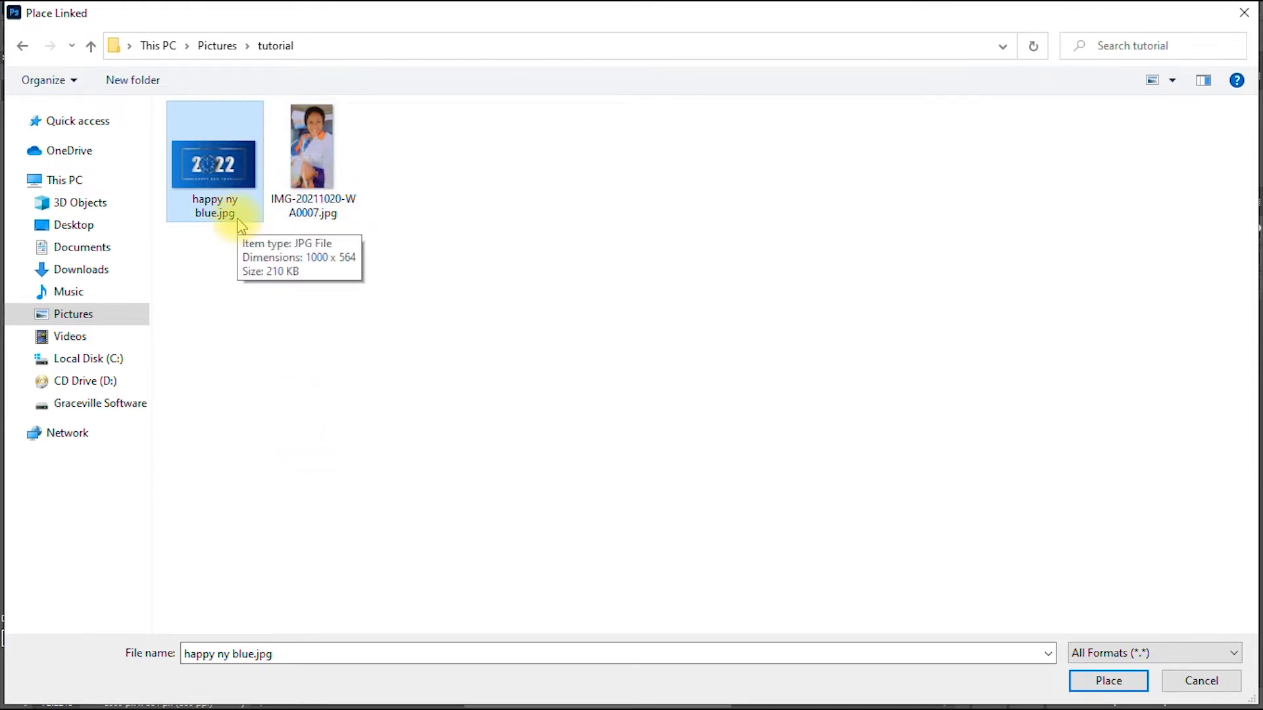
left_click(1108, 679)
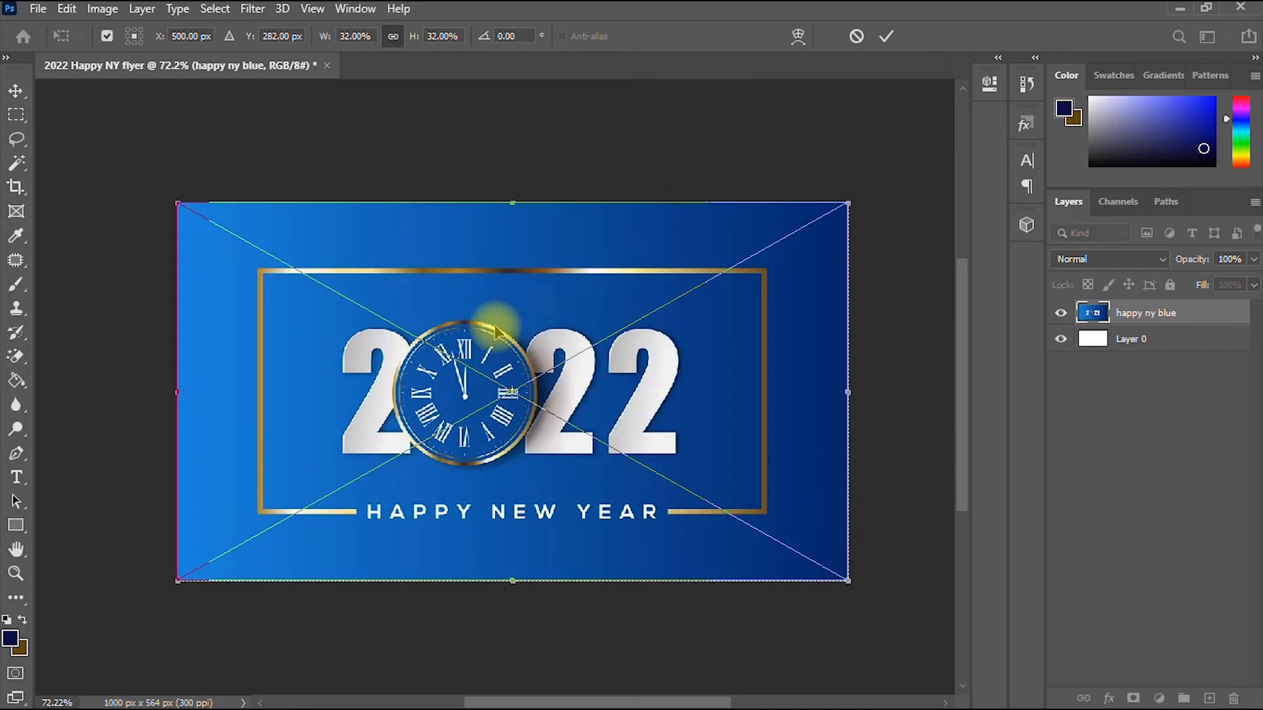
- Commit the placed happy ny blue image and zoom in on the canvas
left_click(885, 41)
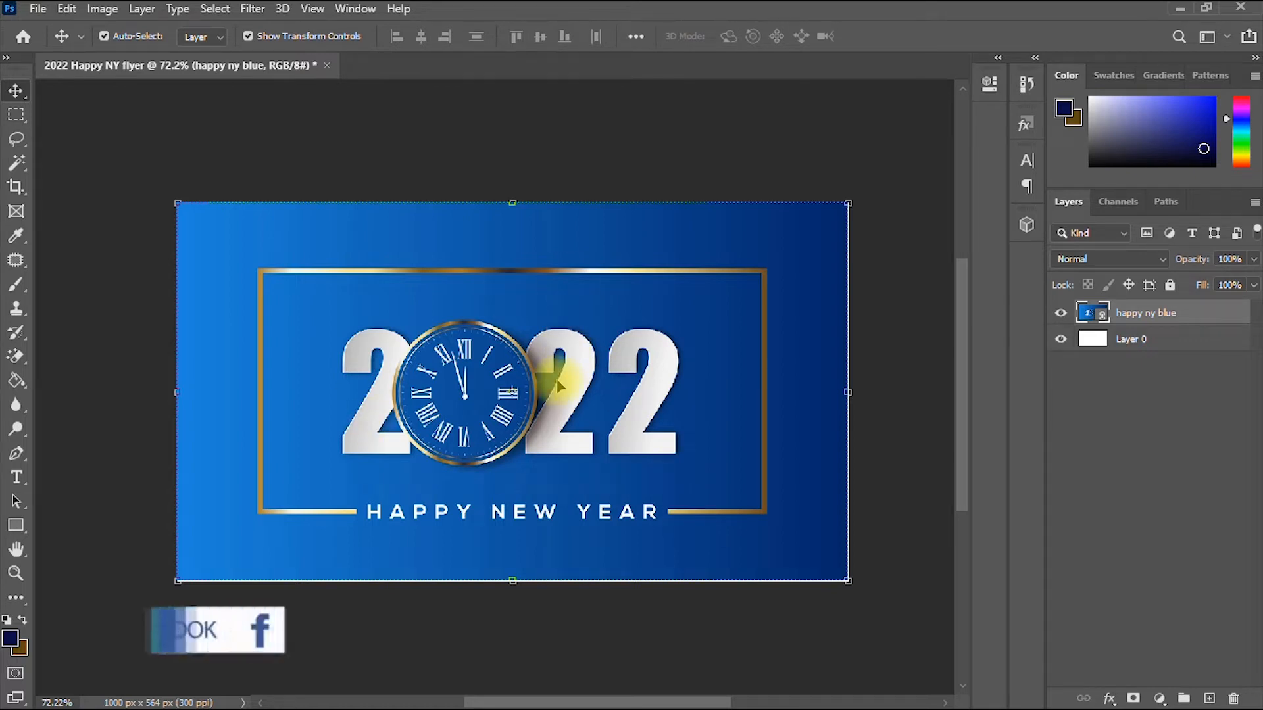
scroll(617, 395, "up", 1)
scroll(617, 395, "up", 1)
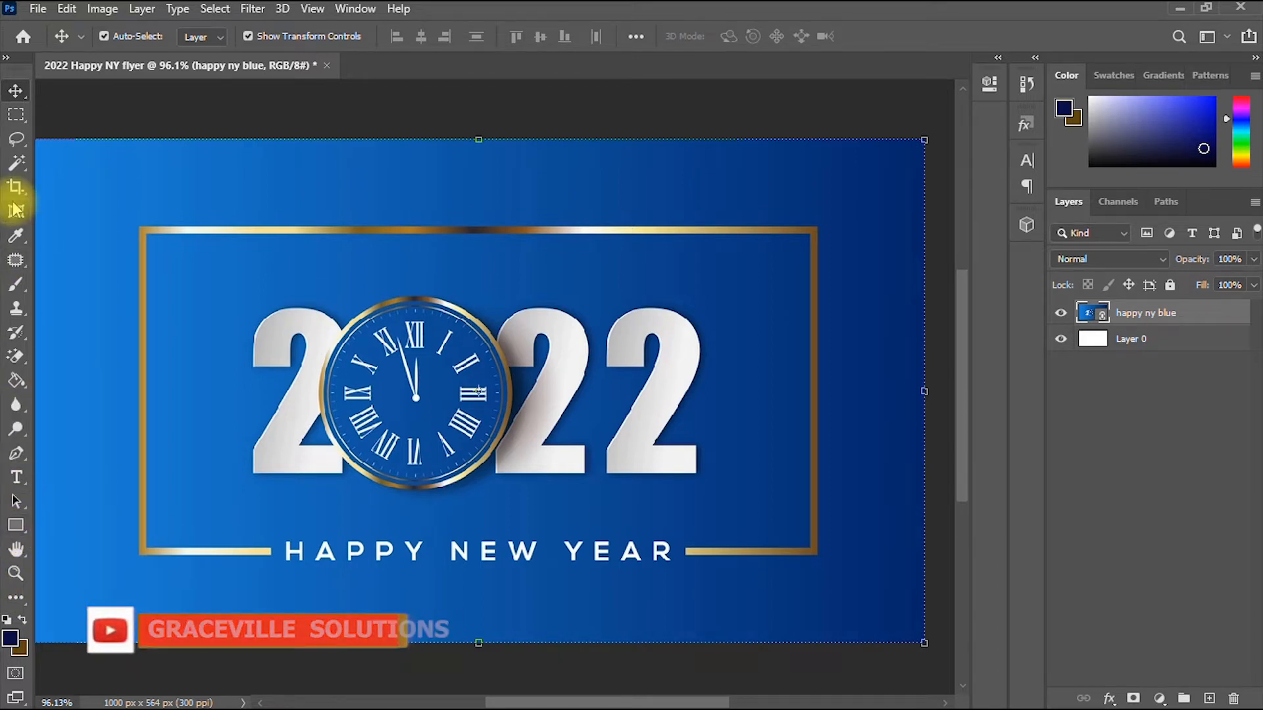
- Draw an ellipse over the clock face and set its stroke width to 0 px
left_click(17, 530)
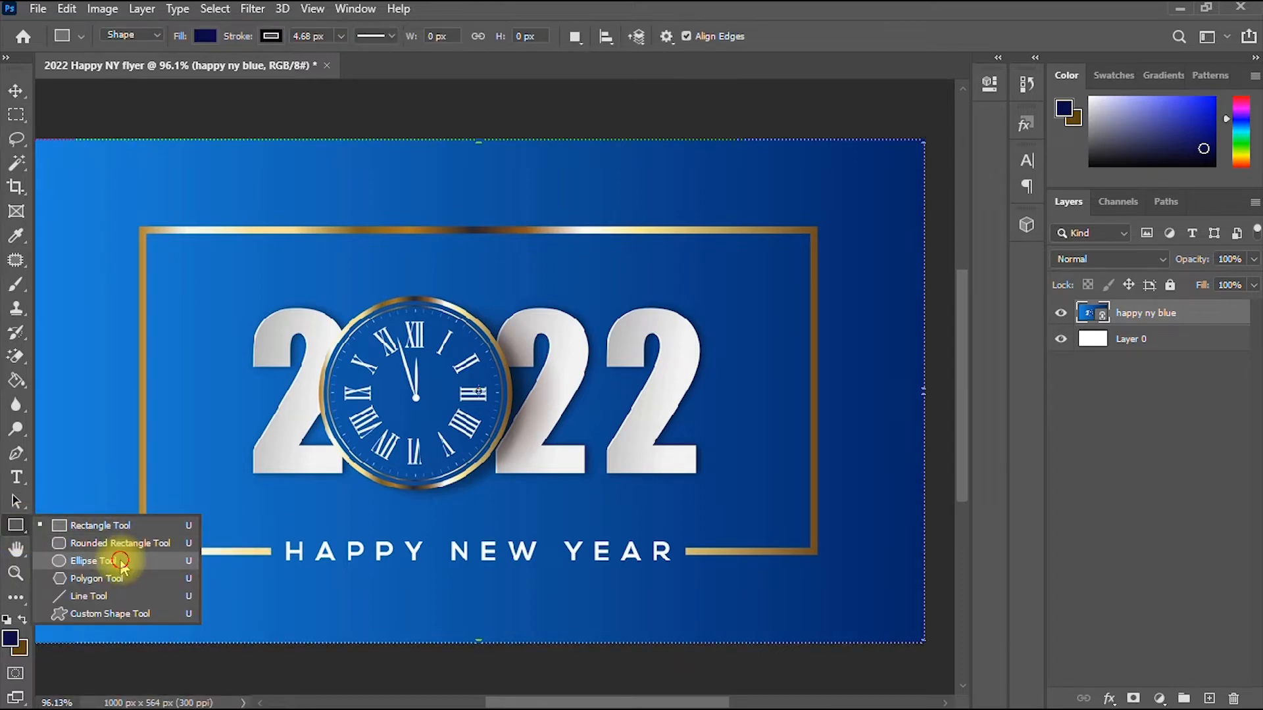
left_click(120, 559)
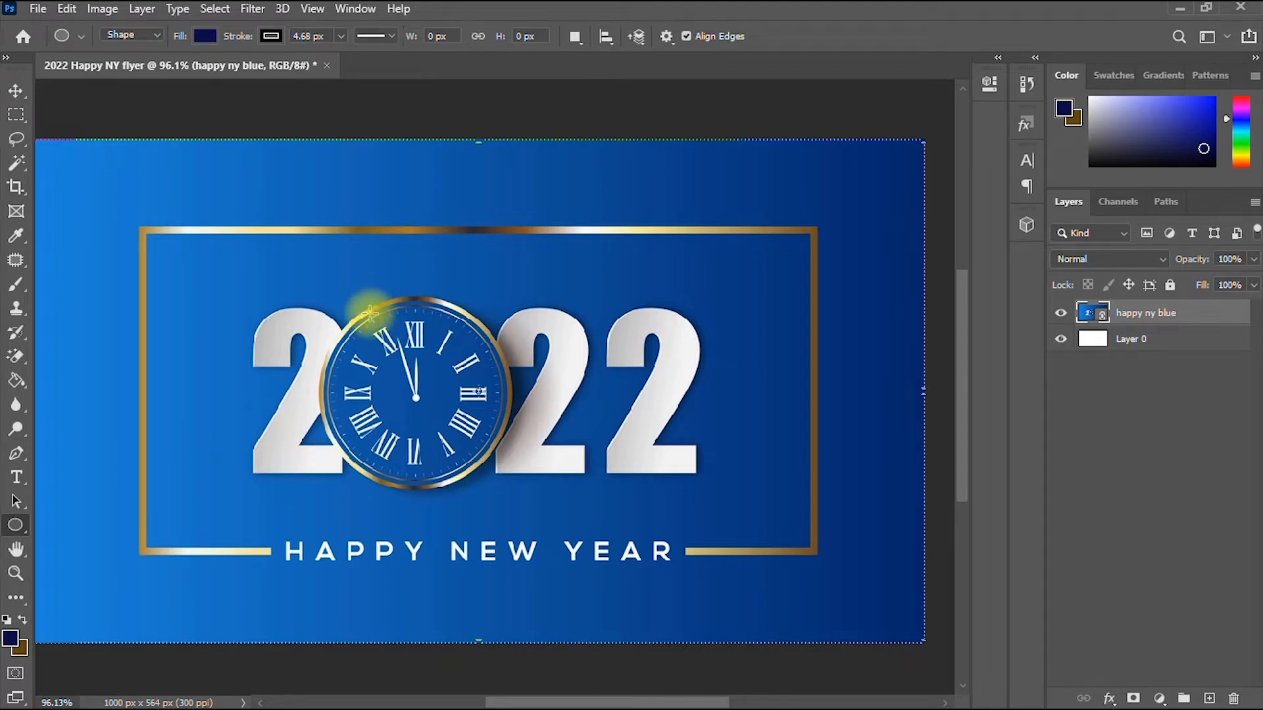
left_click_drag(371, 309, 567, 606)
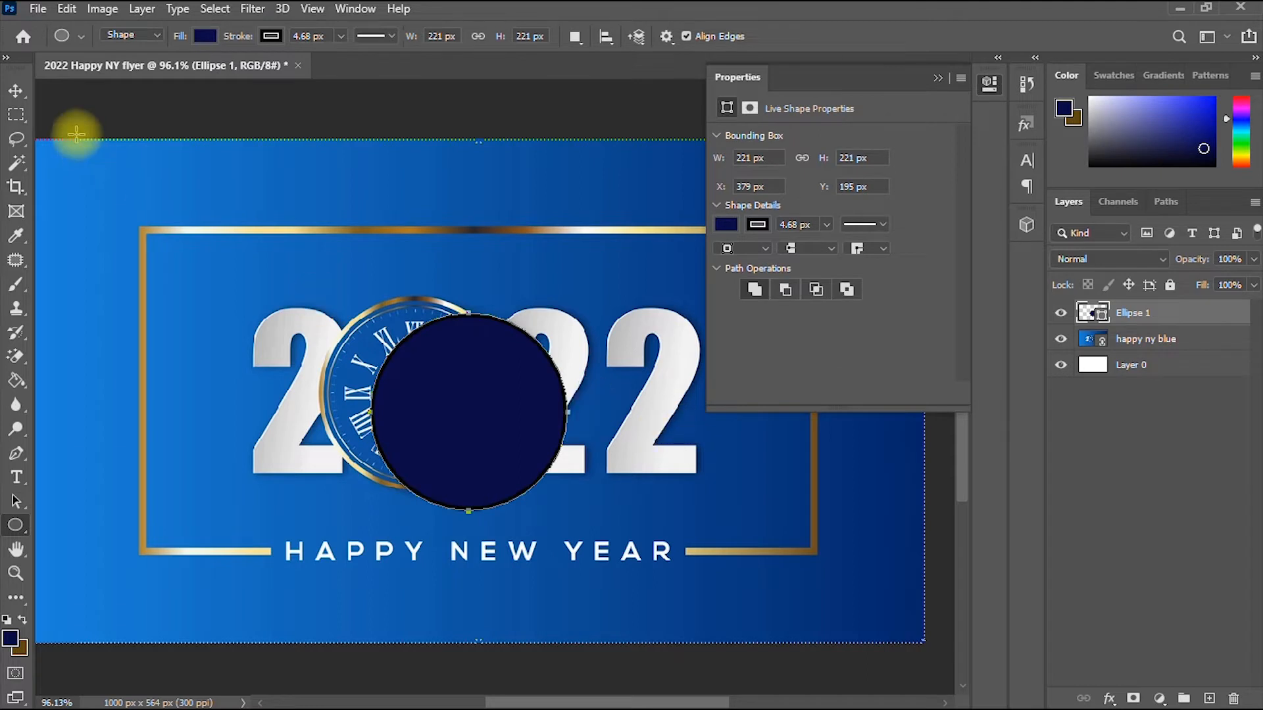
left_click(340, 36)
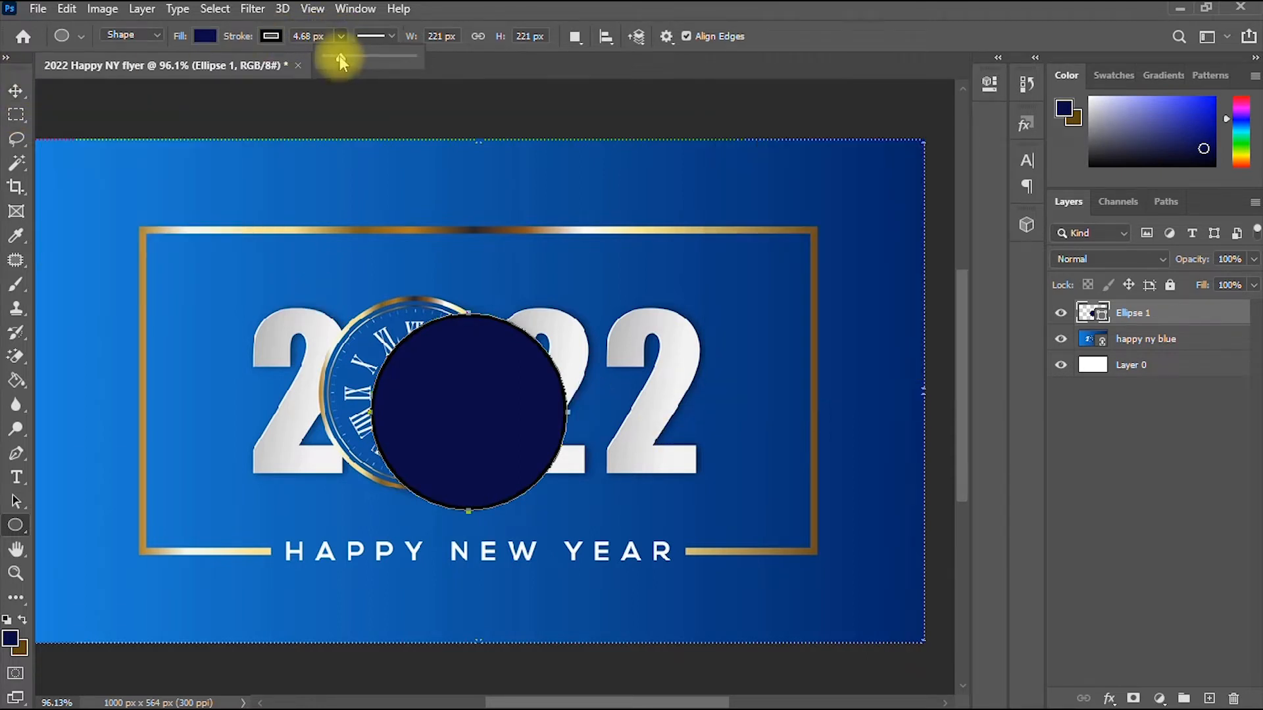
left_click_drag(339, 58, 326, 58)
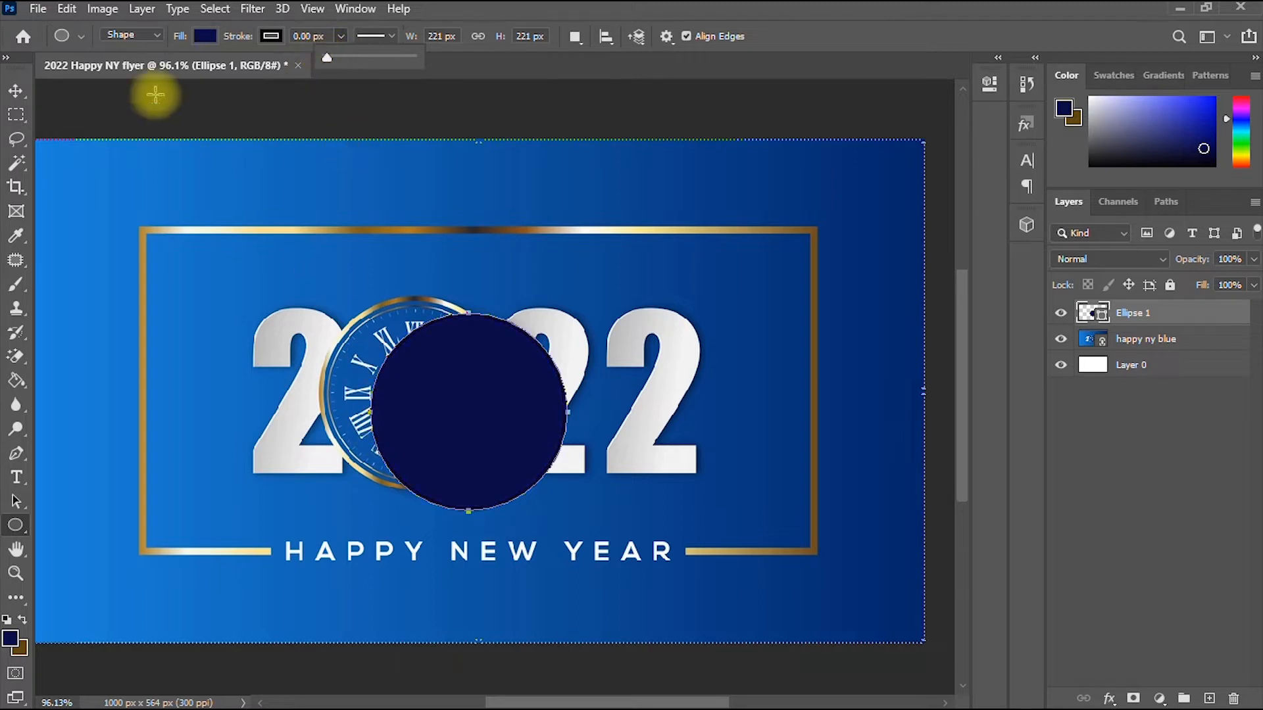
- Shrink the circle and move it over the clock's centre
left_click(15, 90)
left_click_drag(411, 373, 388, 362)
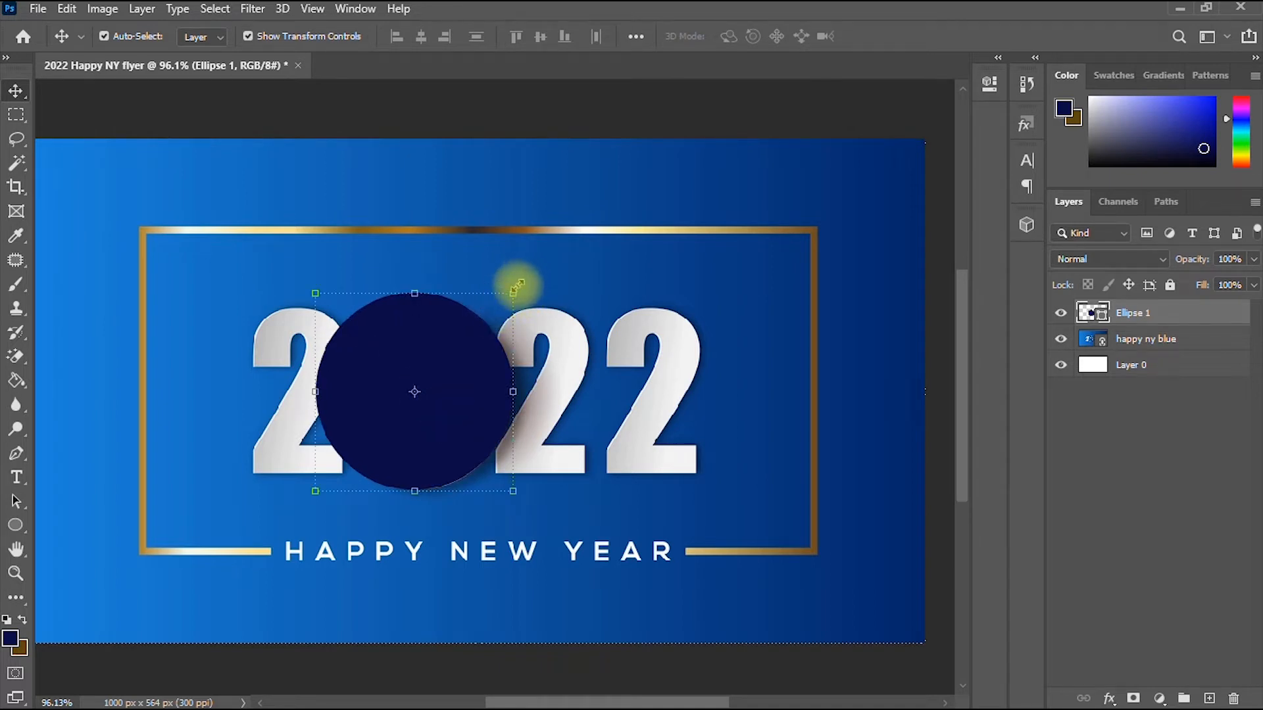
left_click_drag(517, 288, 512, 296)
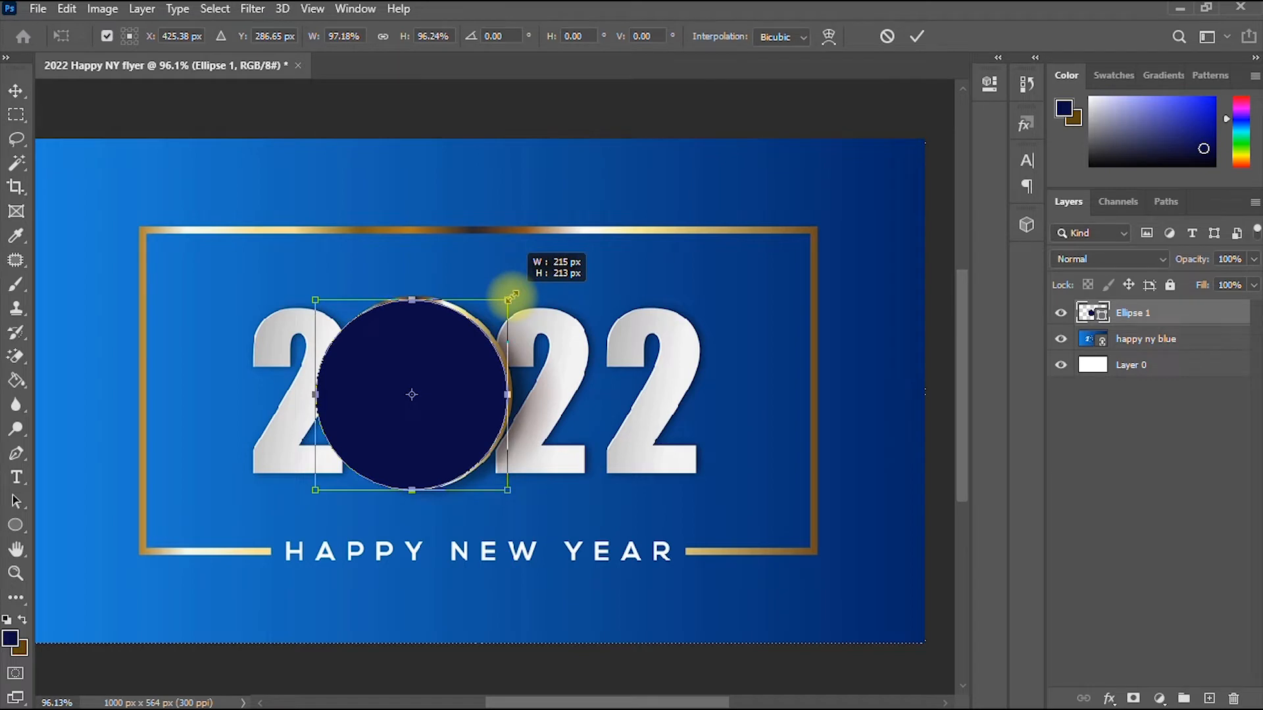
left_click_drag(460, 338, 468, 344)
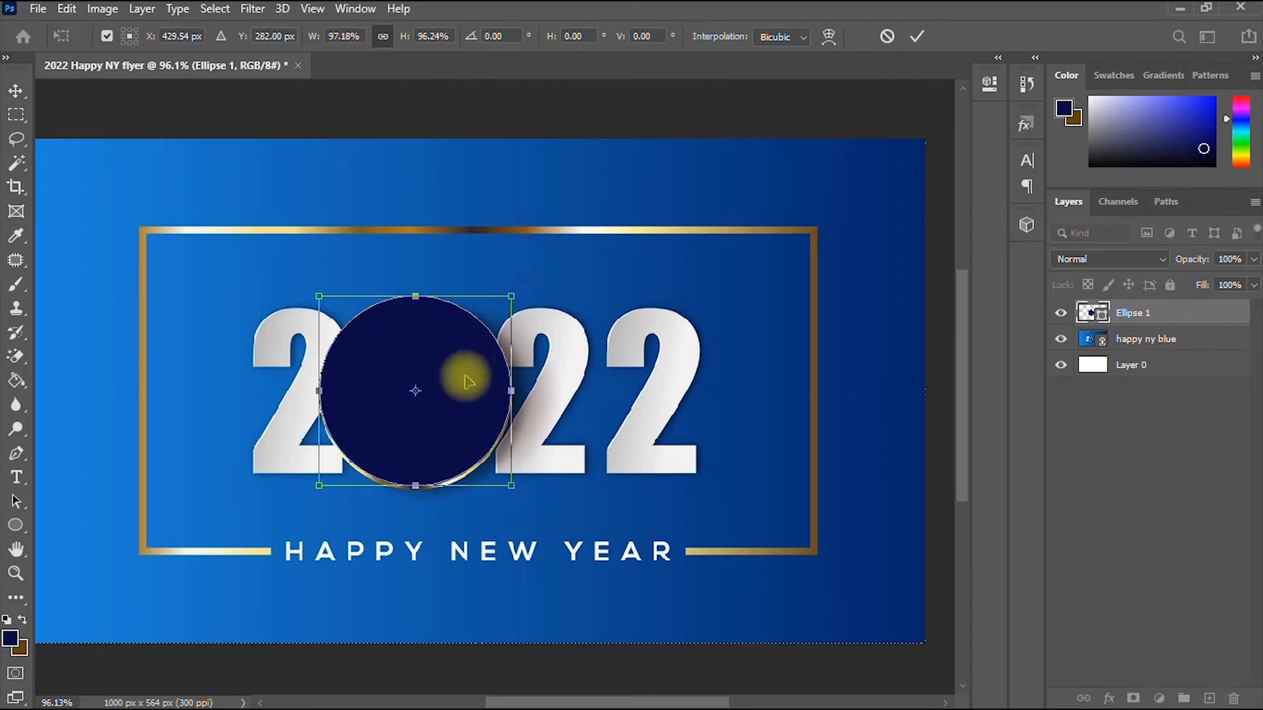
key("Down")
key("Down")
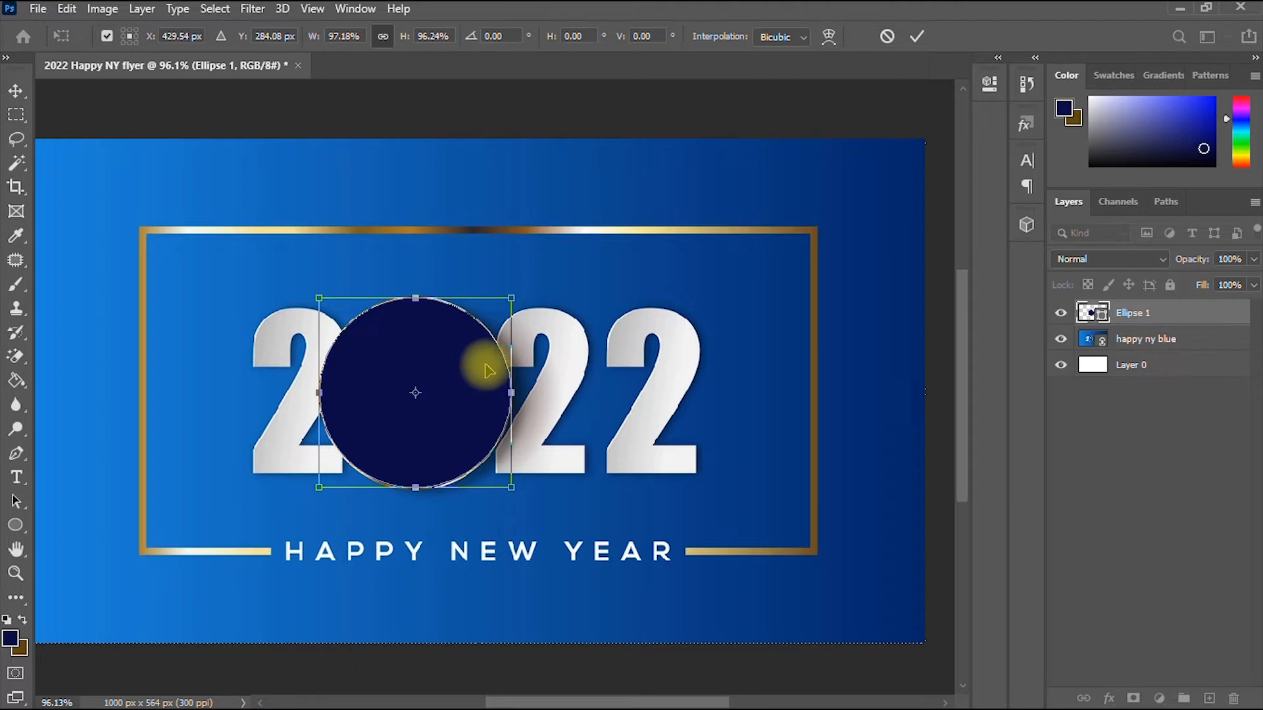
left_click_drag(511, 298, 495, 314)
key("ctrl+z")
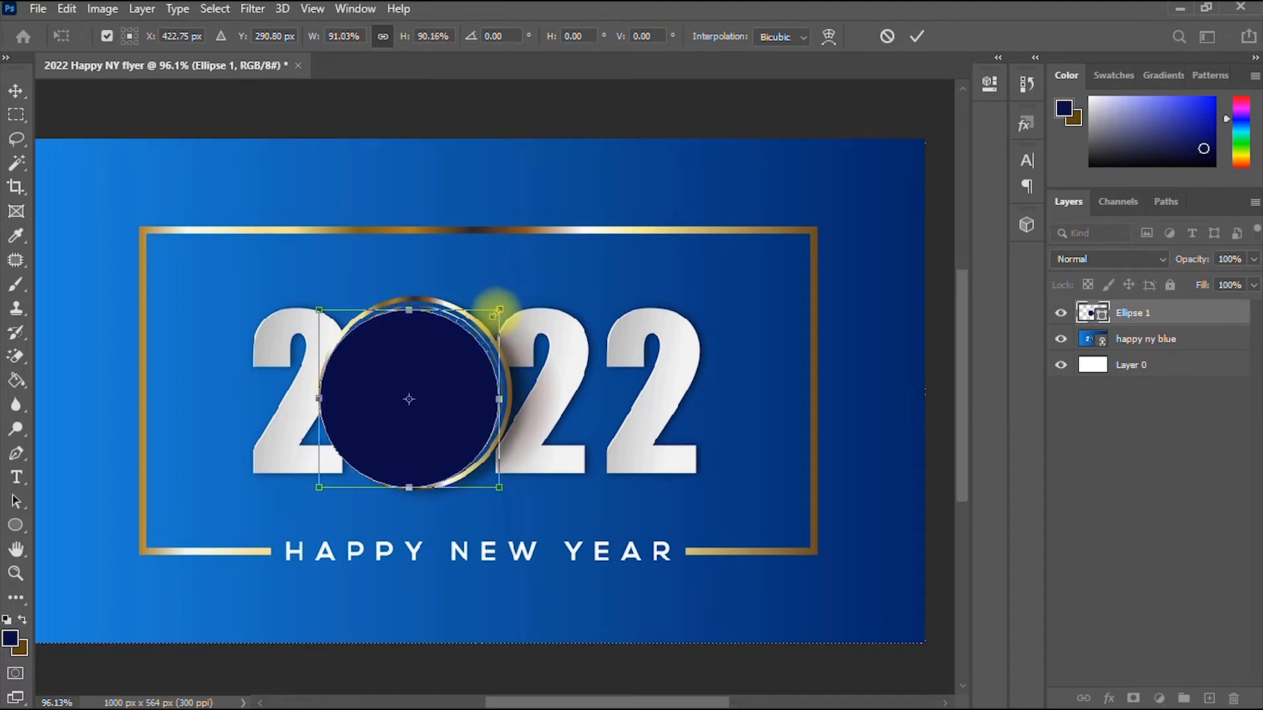
- Fine-tune the circle to fit the gold ring, enlarging slightly and nudging with arrow keys
key("Right")
key("Right")
key("Right")
key("Right")
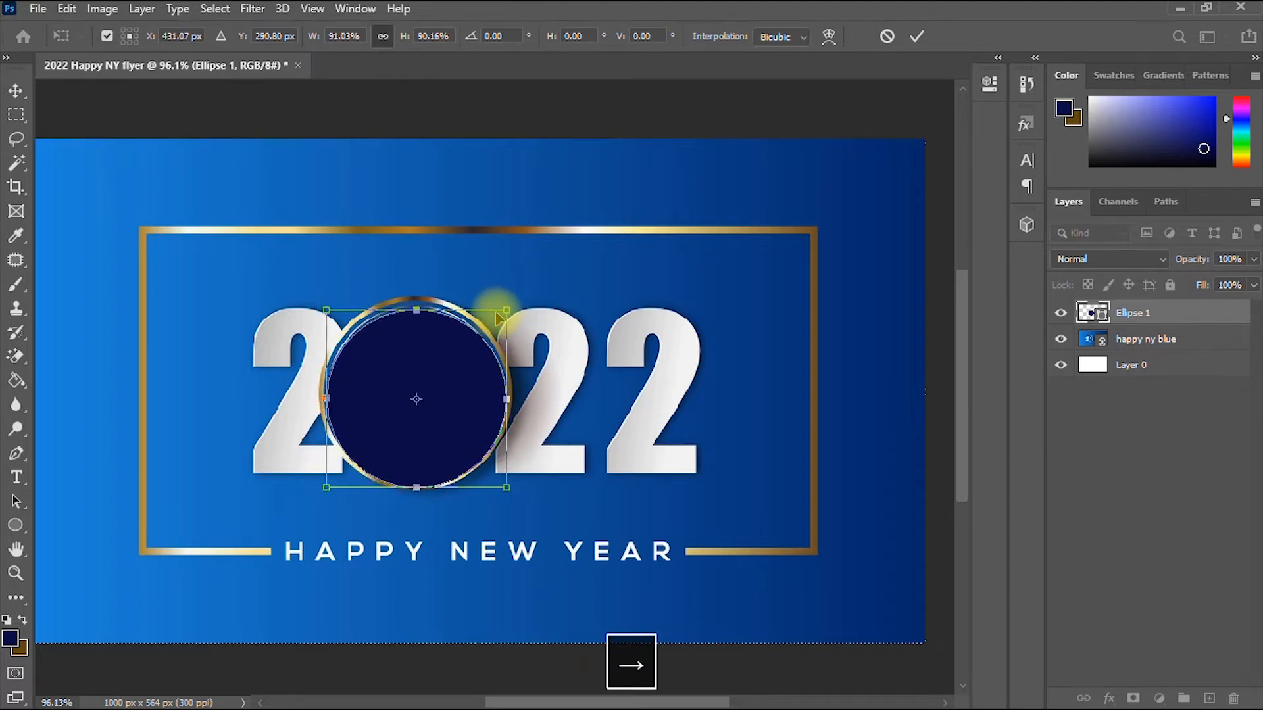
key("Up")
key("Up")
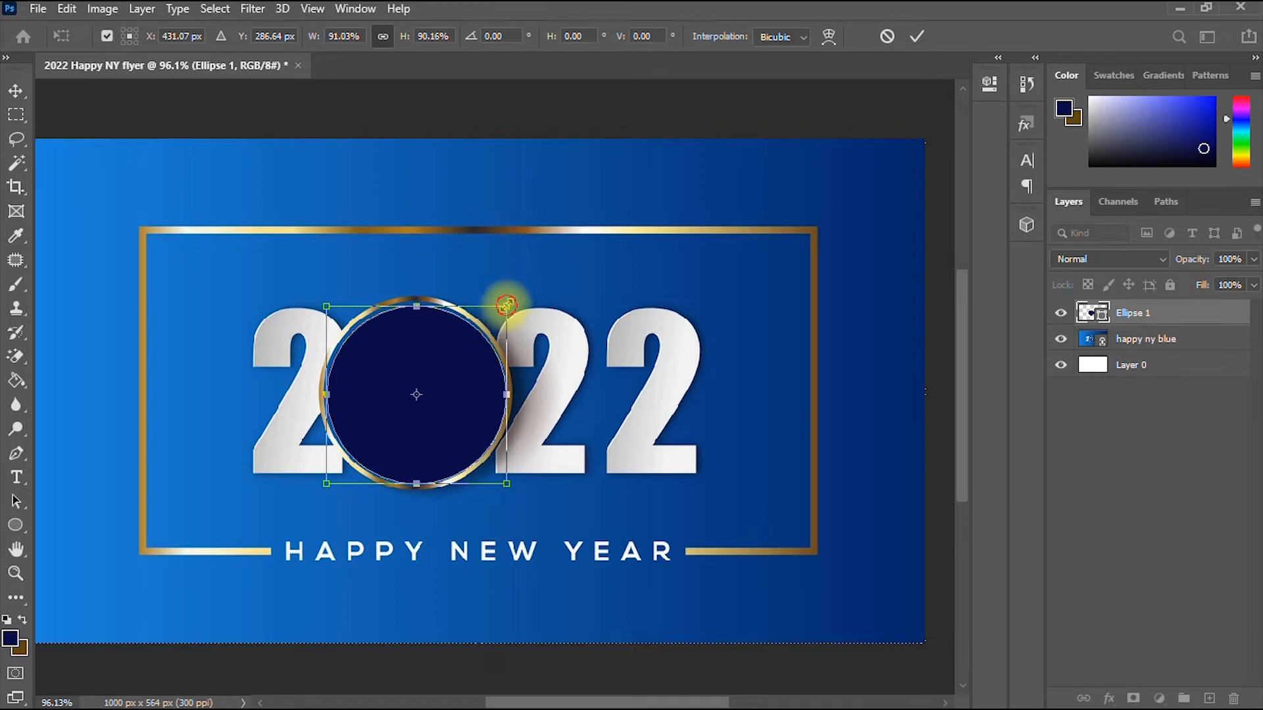
left_click_drag(506, 307, 512, 301)
key("Left")
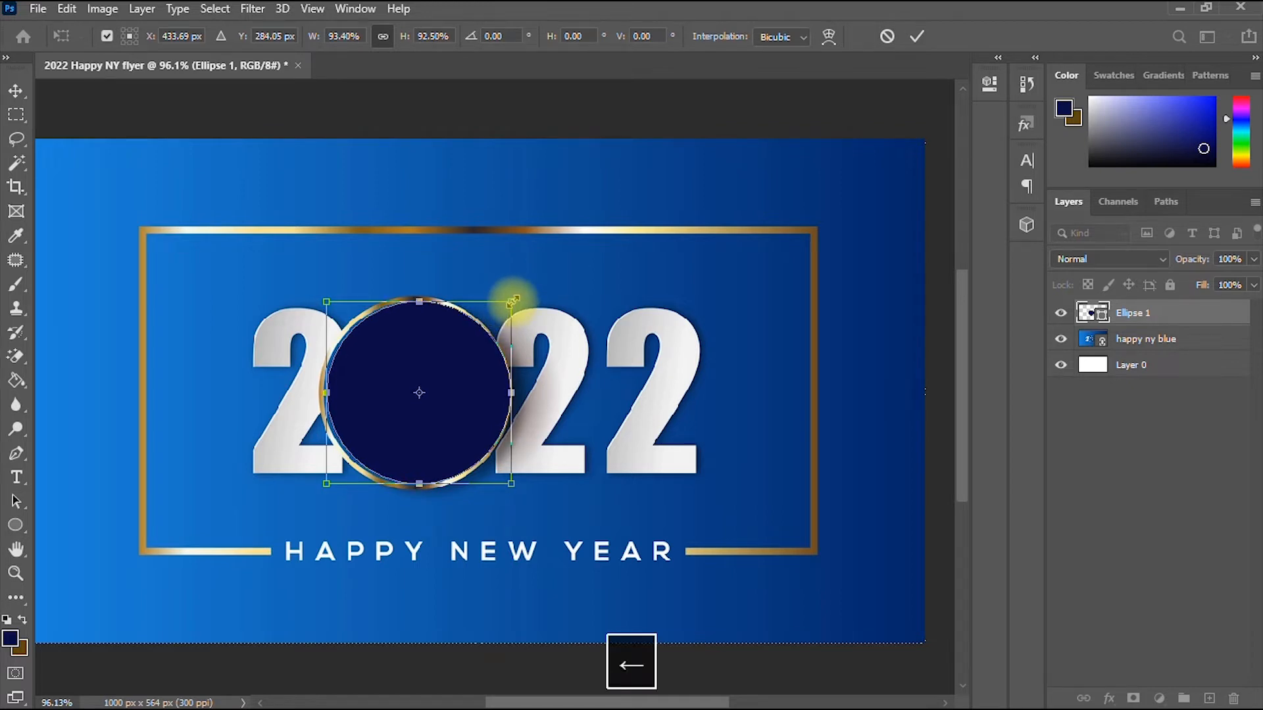
key("Left")
key("Left")
key("Left")
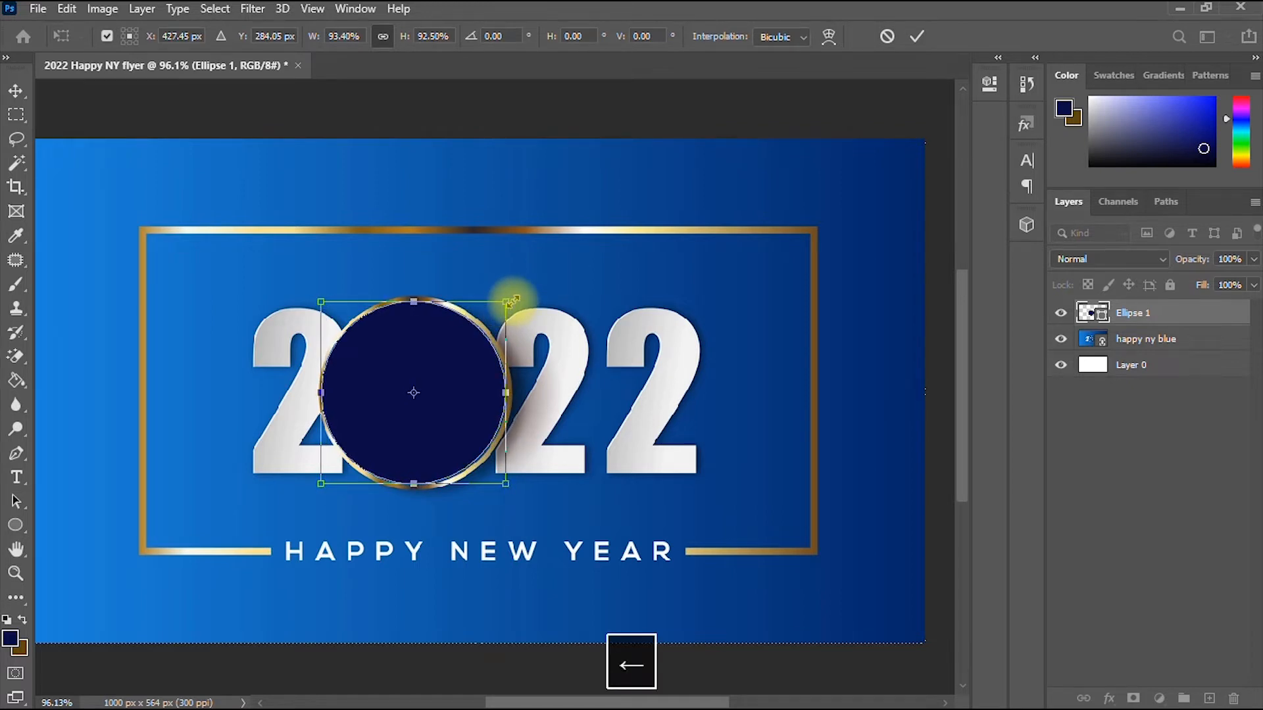
key("Right")
key("Right")
key("Down")
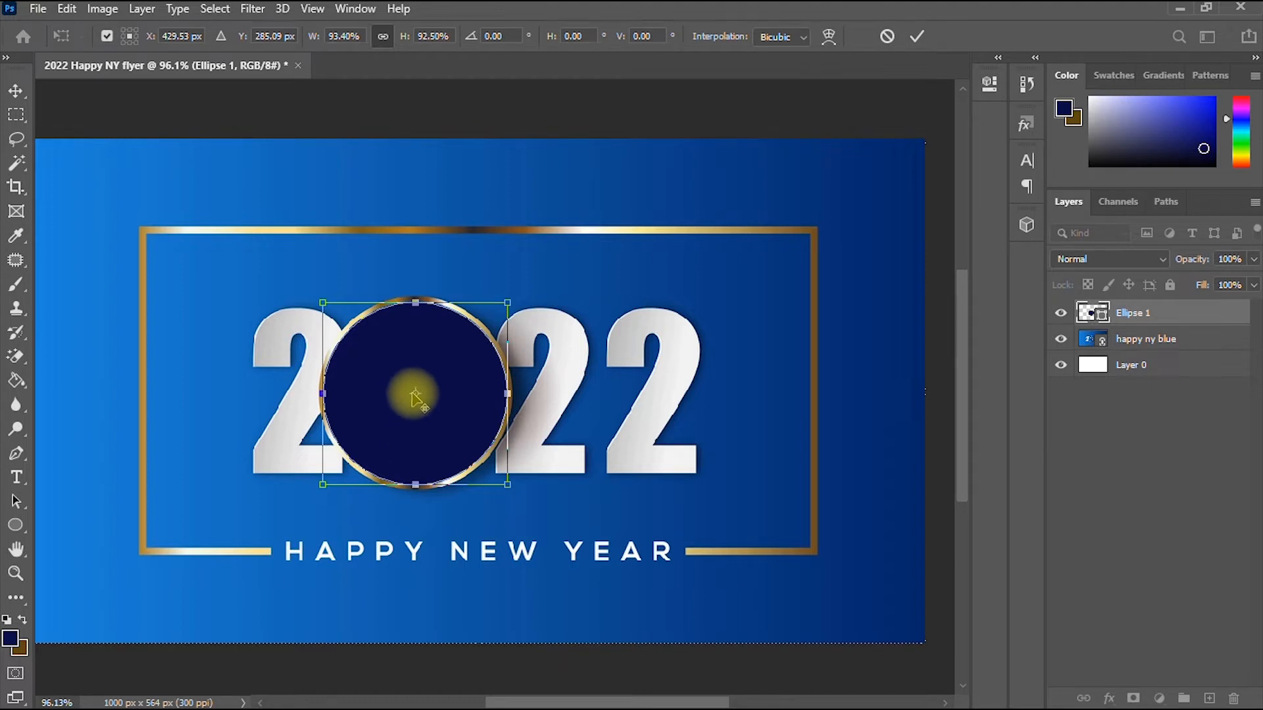
- Commit the transform, then give Ellipse 1 no fill and a 4.68 px stroke
left_click(17, 529)
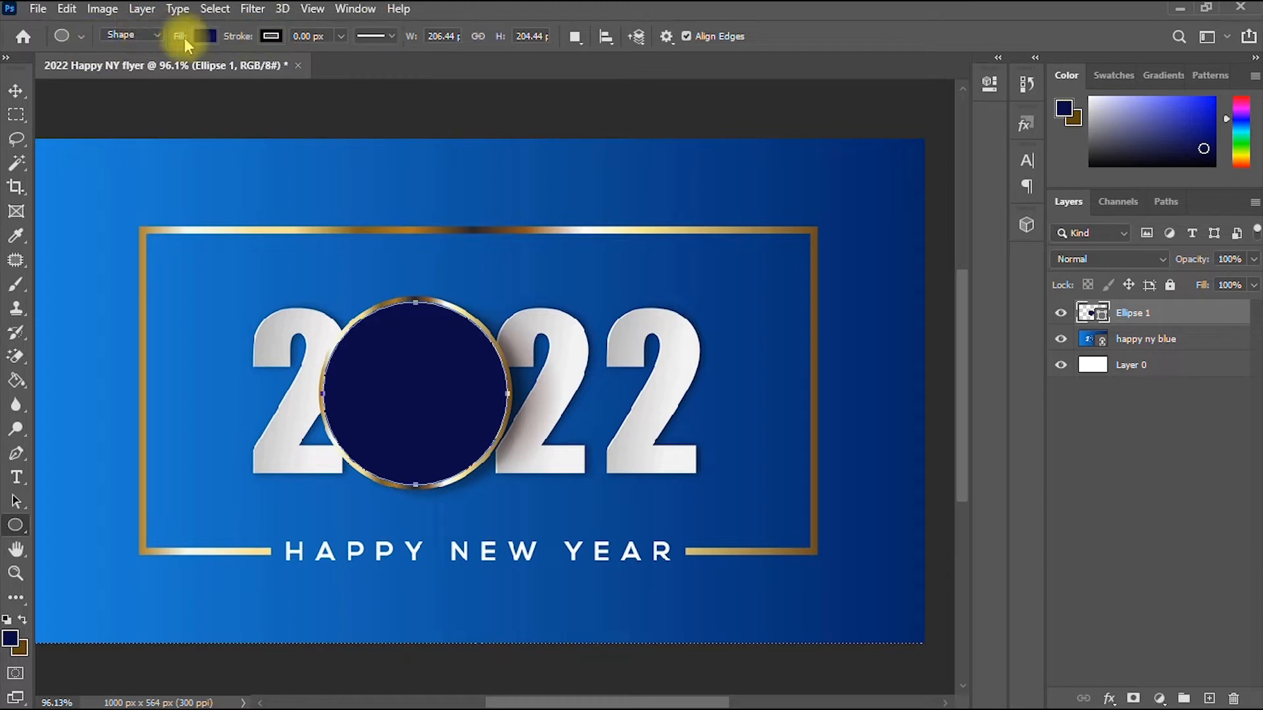
left_click(207, 38)
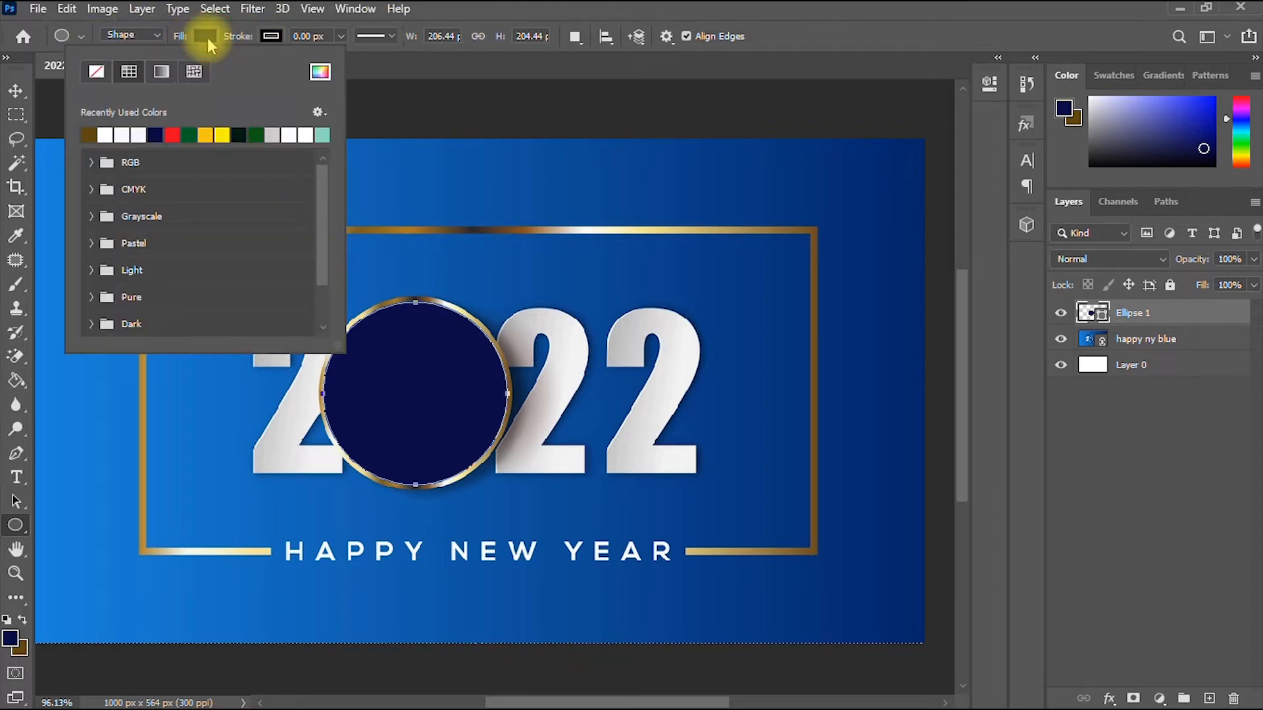
left_click(100, 73)
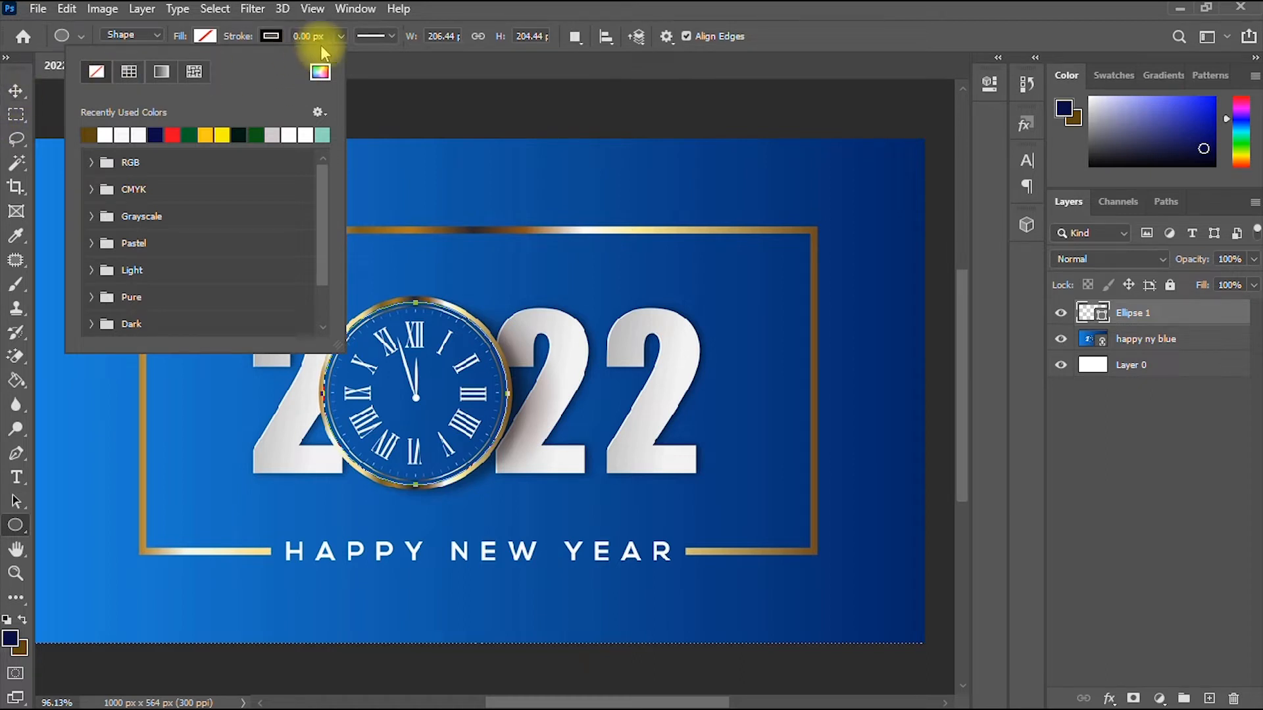
left_click(340, 36)
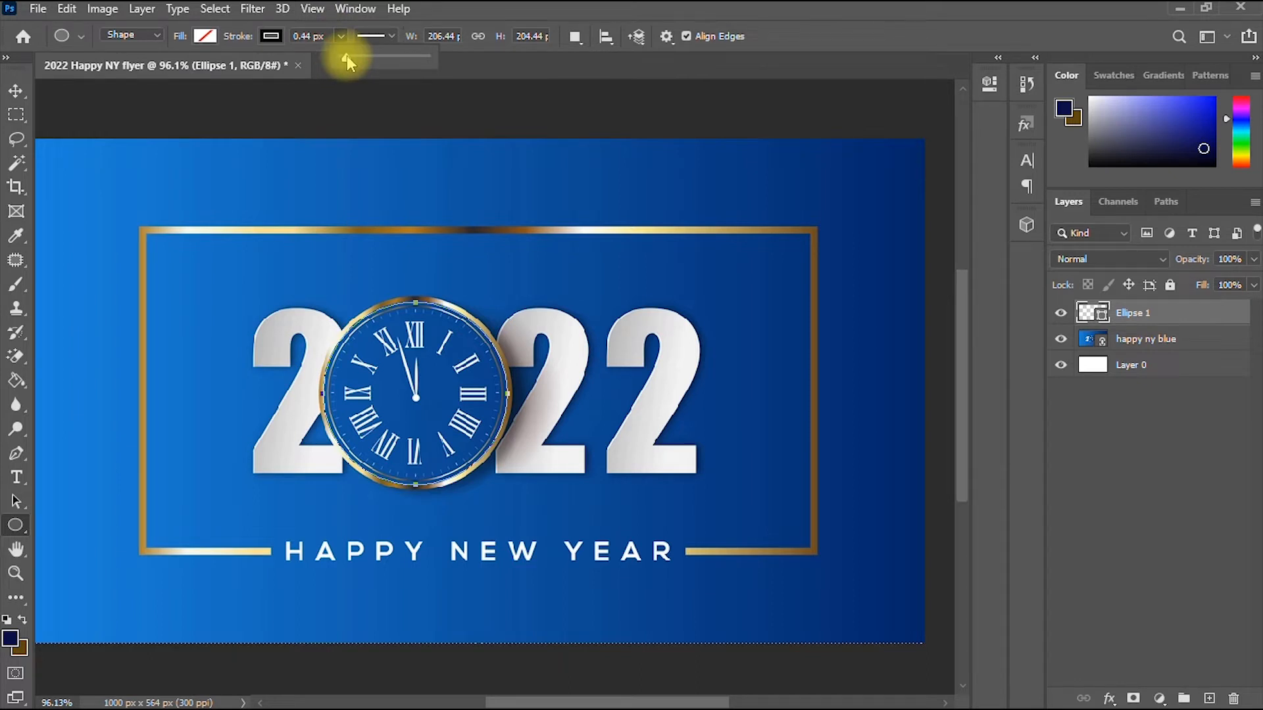
left_click_drag(345, 56, 357, 57)
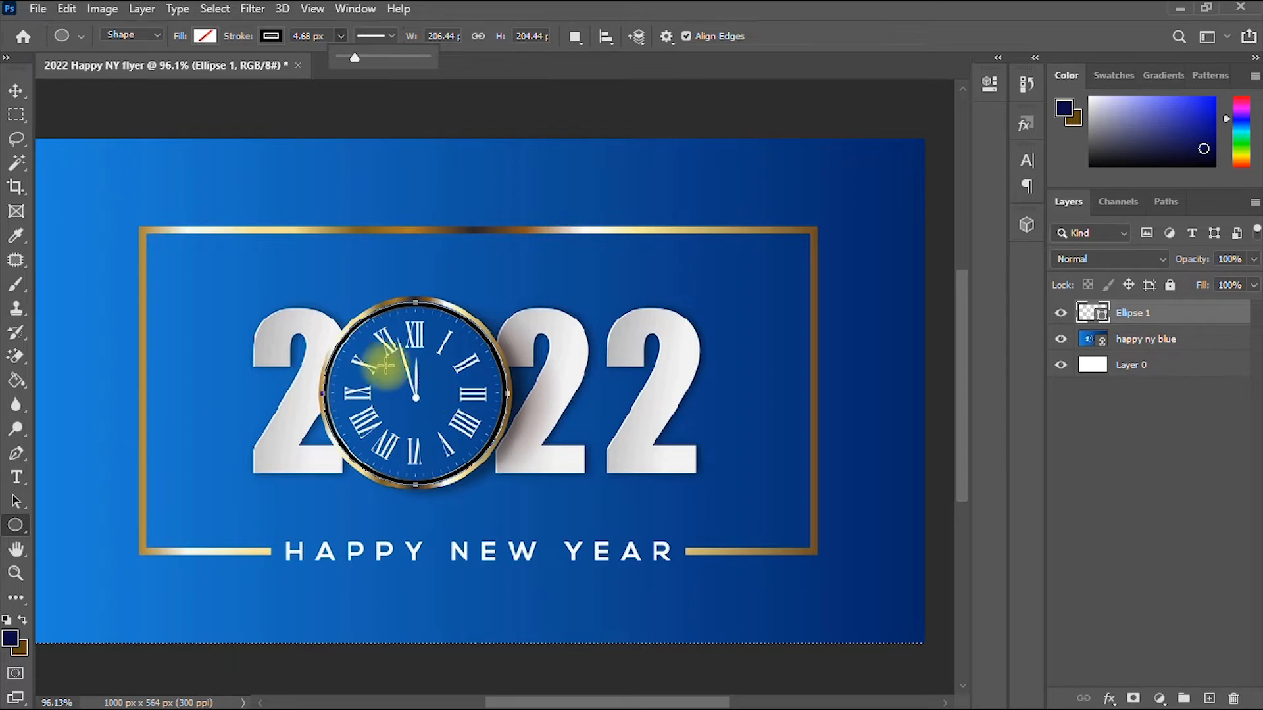
- Set the ellipse stroke colour to orange #e97e0c in the Color Picker
left_click(270, 36)
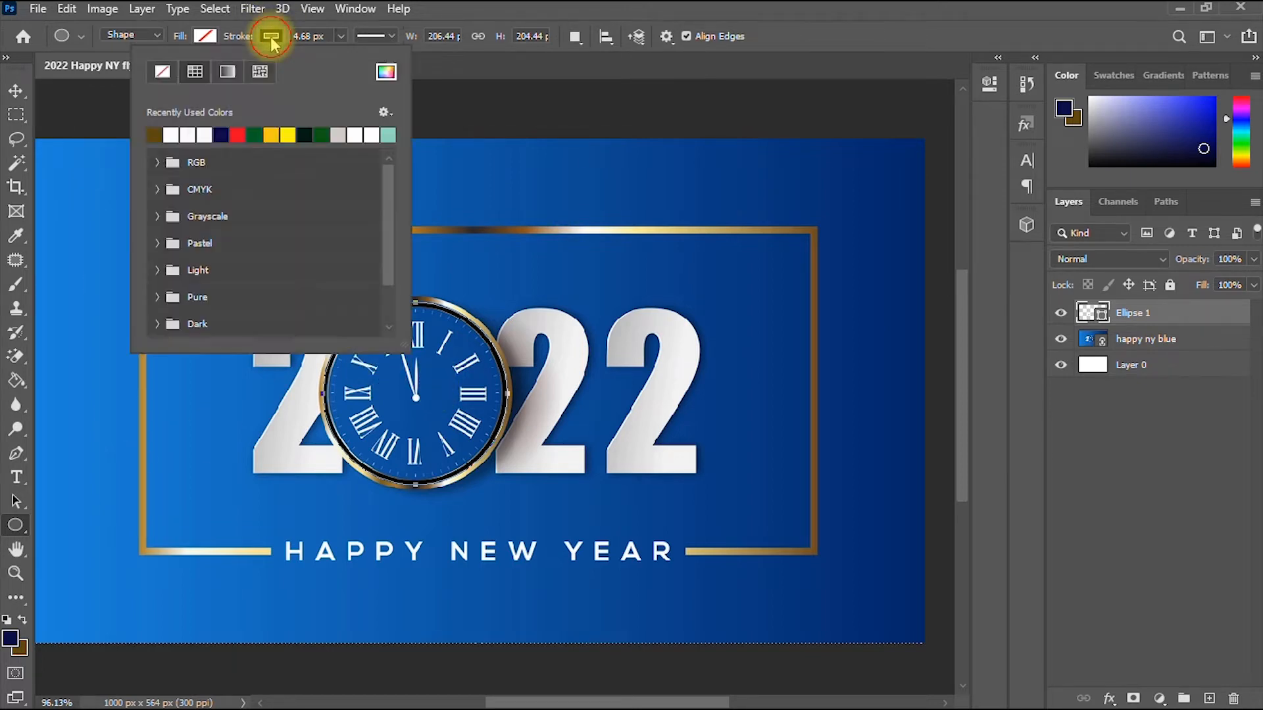
left_click(381, 78)
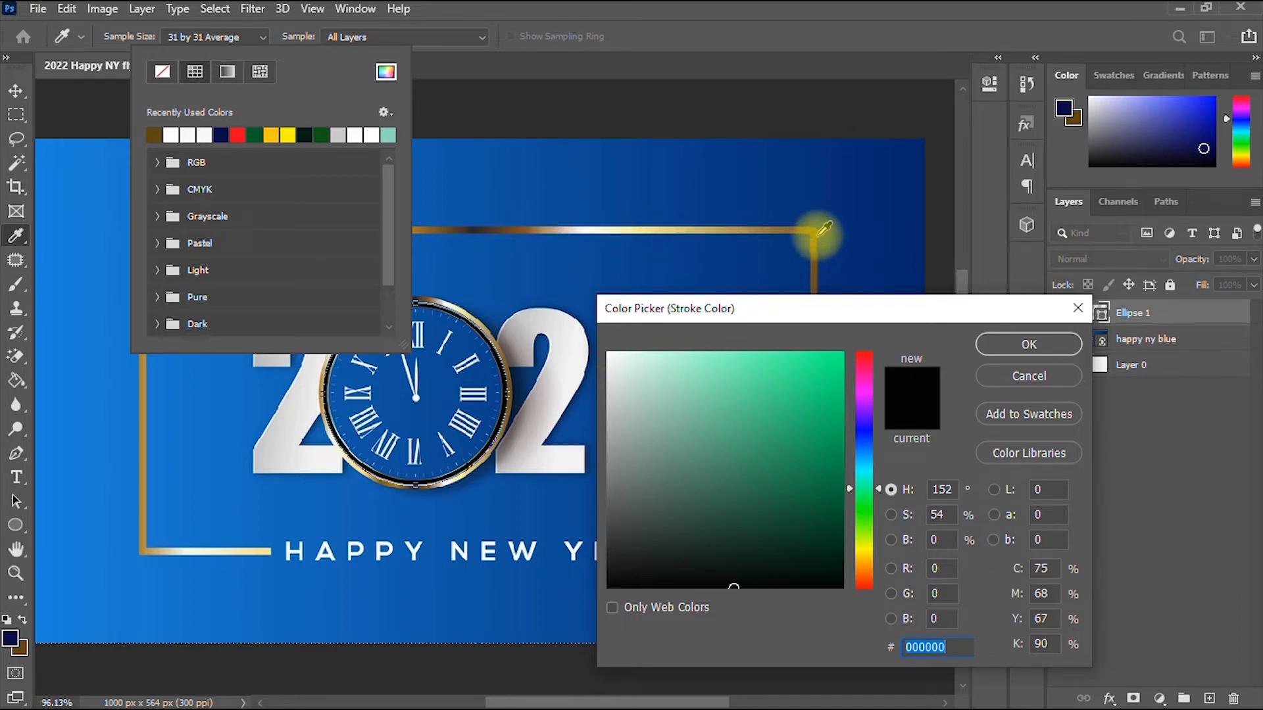
left_click(818, 259)
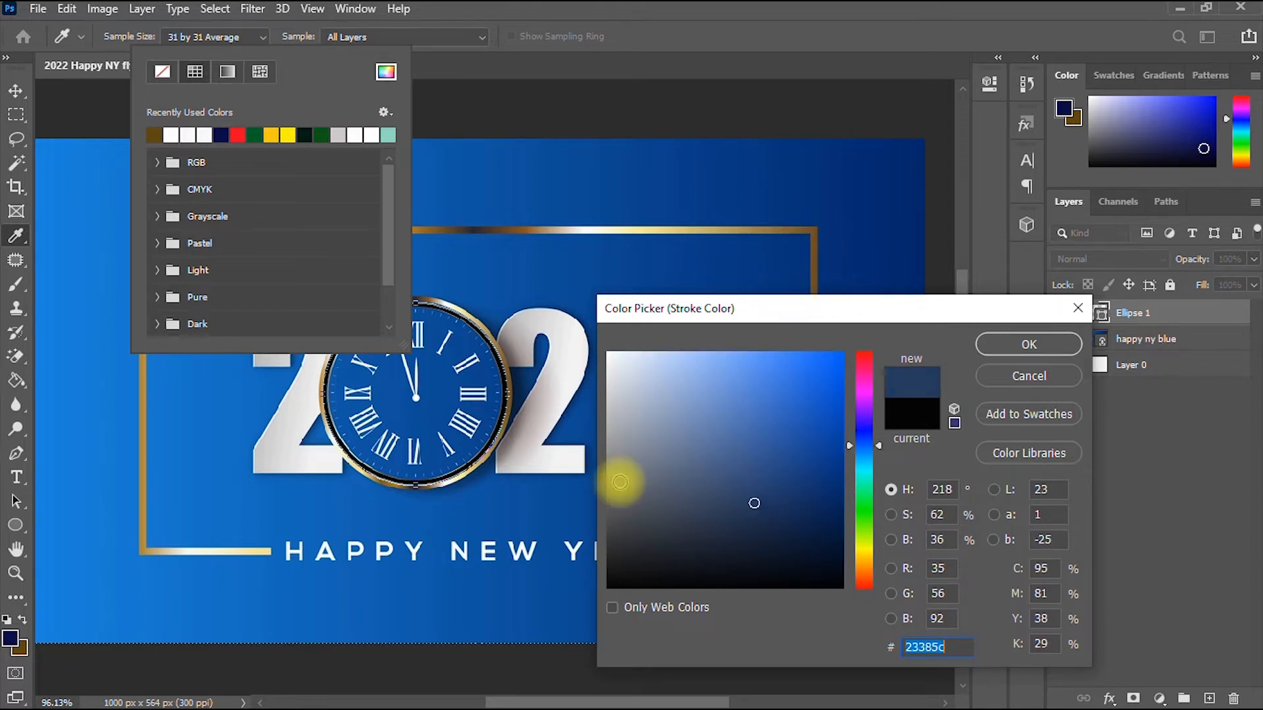
left_click(140, 502)
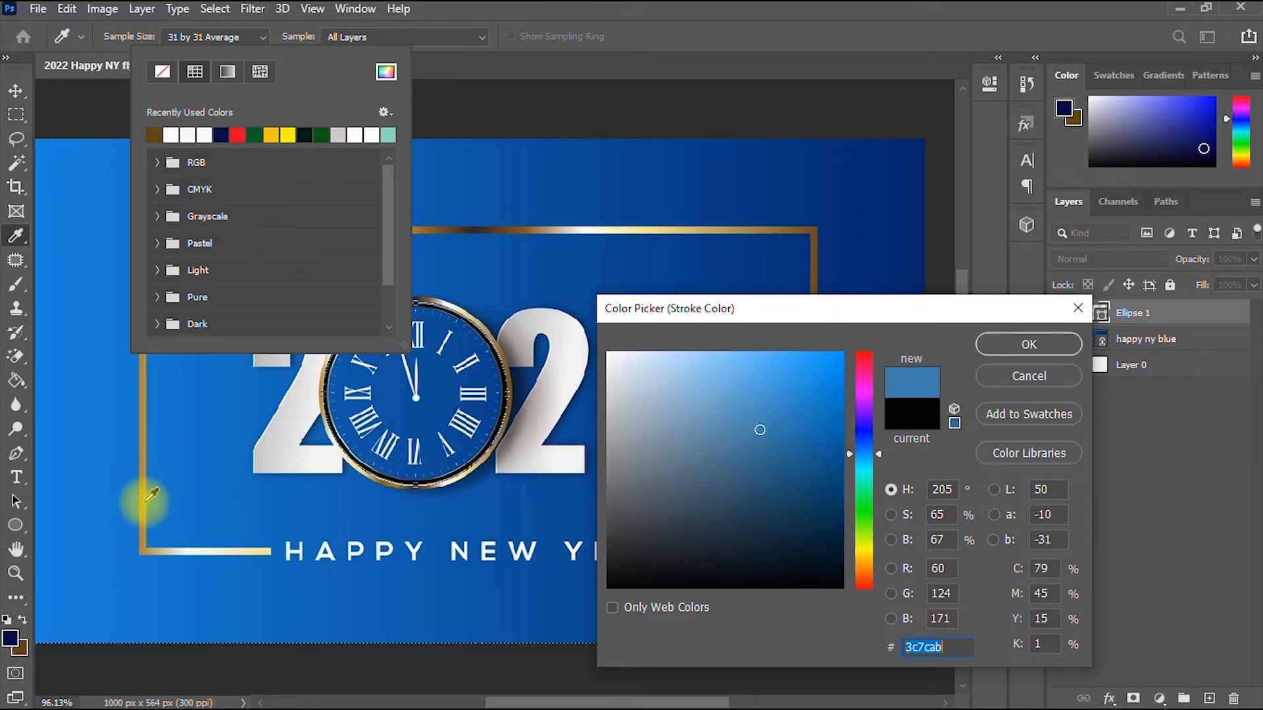
left_click(861, 559)
mouse_move(766, 414)
left_mouse_down()
mouse_move(832, 362)
mouse_move(827, 375)
left_mouse_up()
left_click(864, 569)
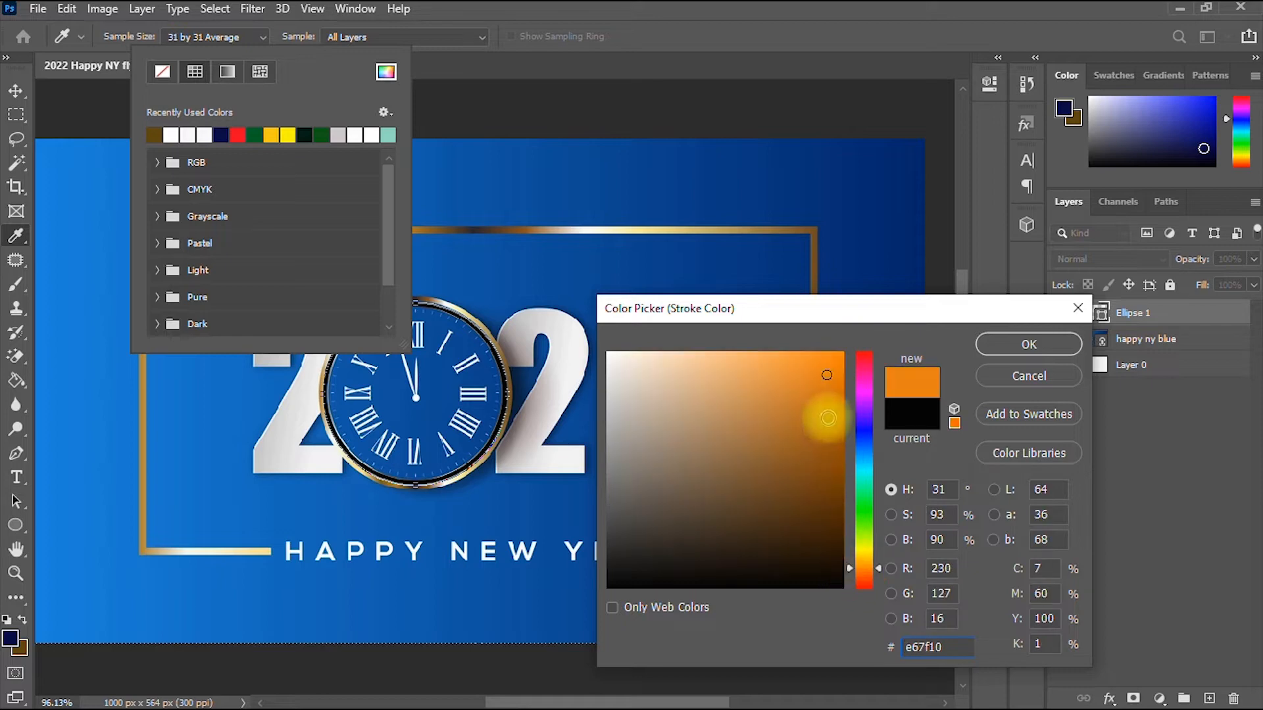
left_click(830, 372)
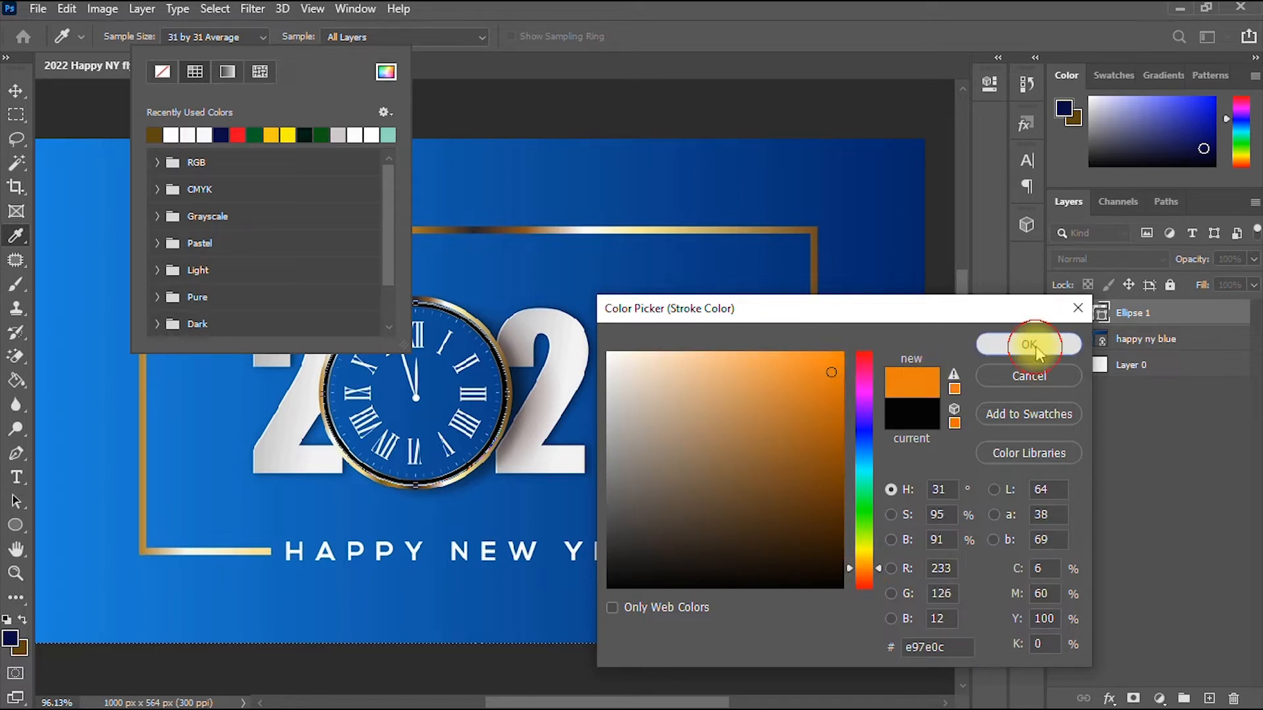
left_click(1029, 345)
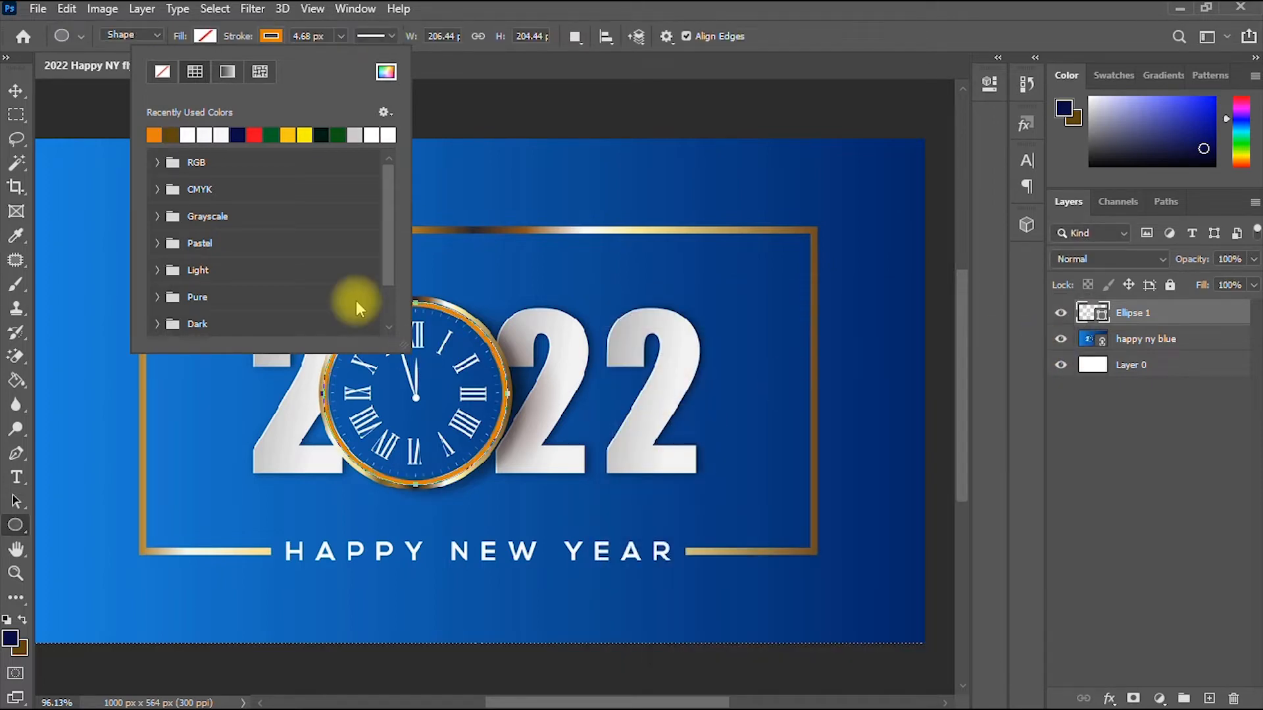
- Nudge the ring up and right with the Move tool, then bring up the window switcher
left_click(16, 90)
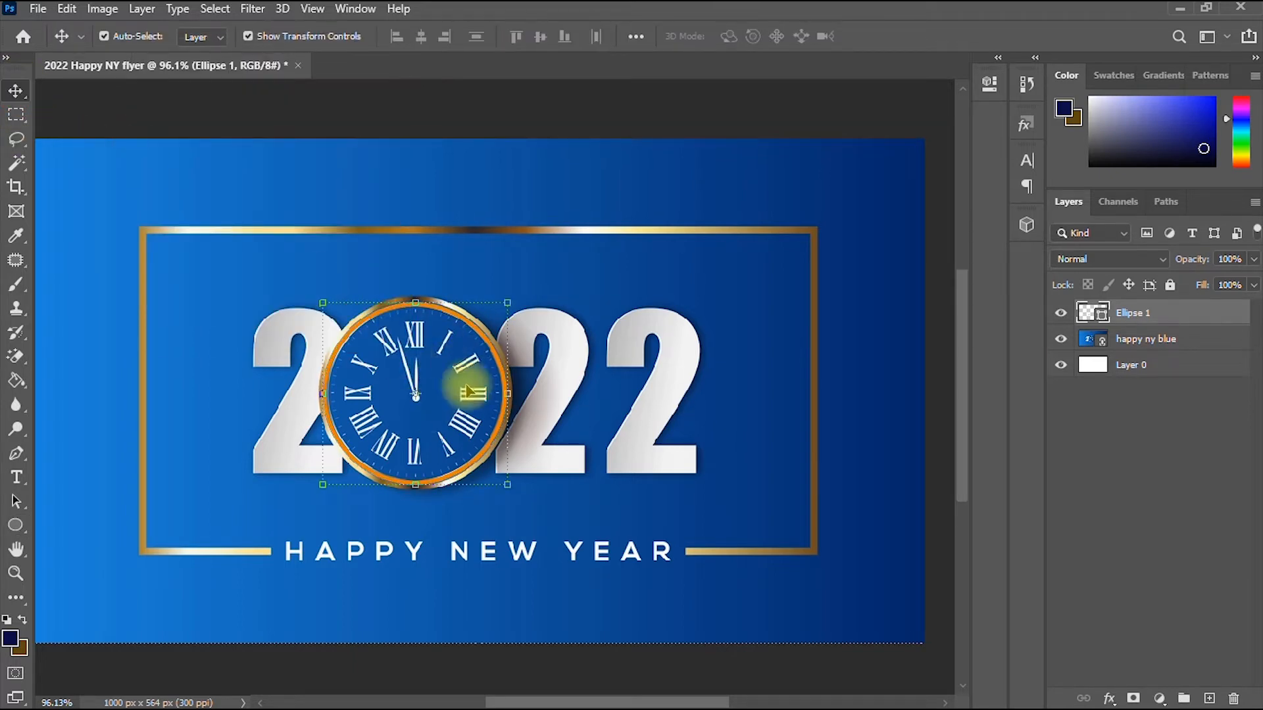
key("Up")
key("Up")
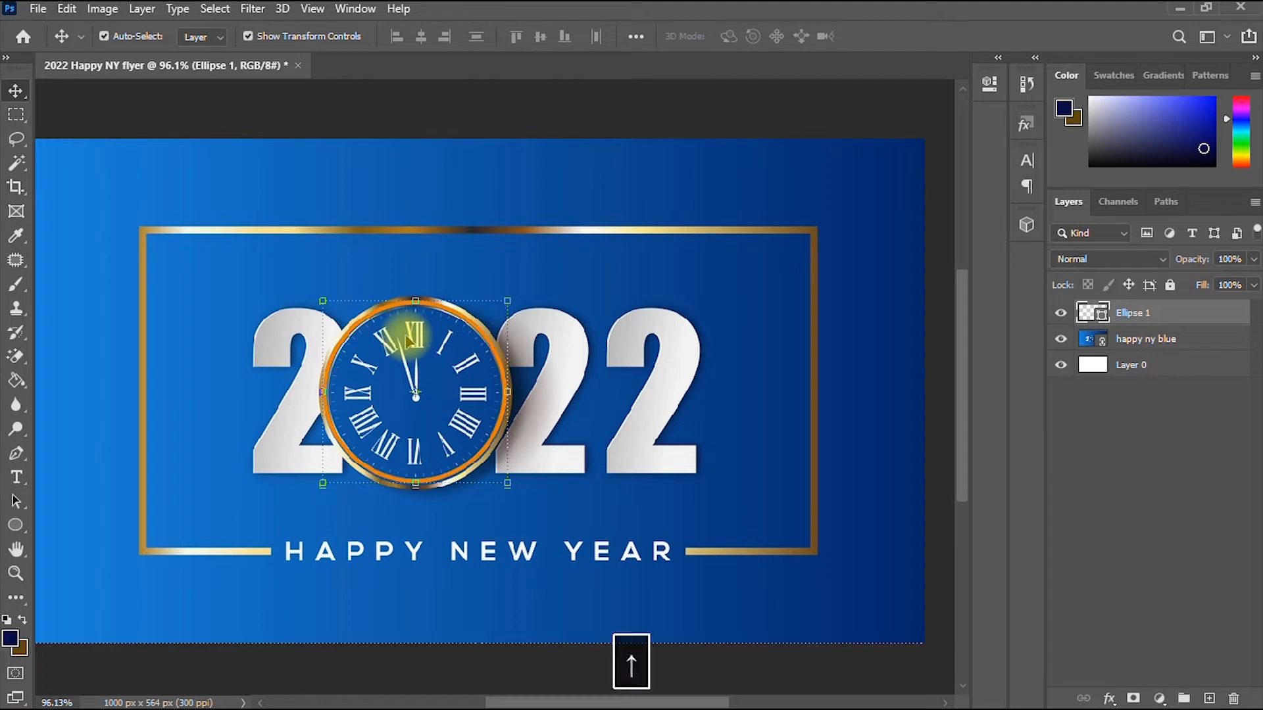
key("Right")
key("Right")
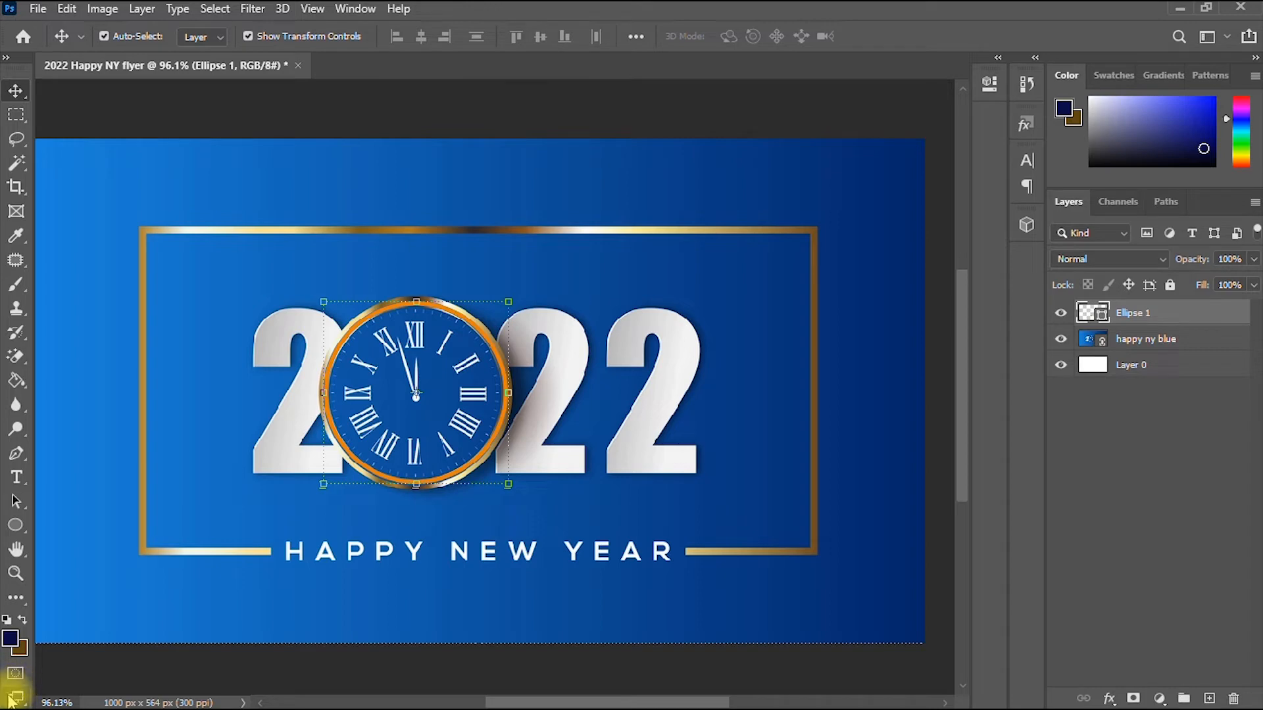
key("alt+Tab")
key("alt+Tab")
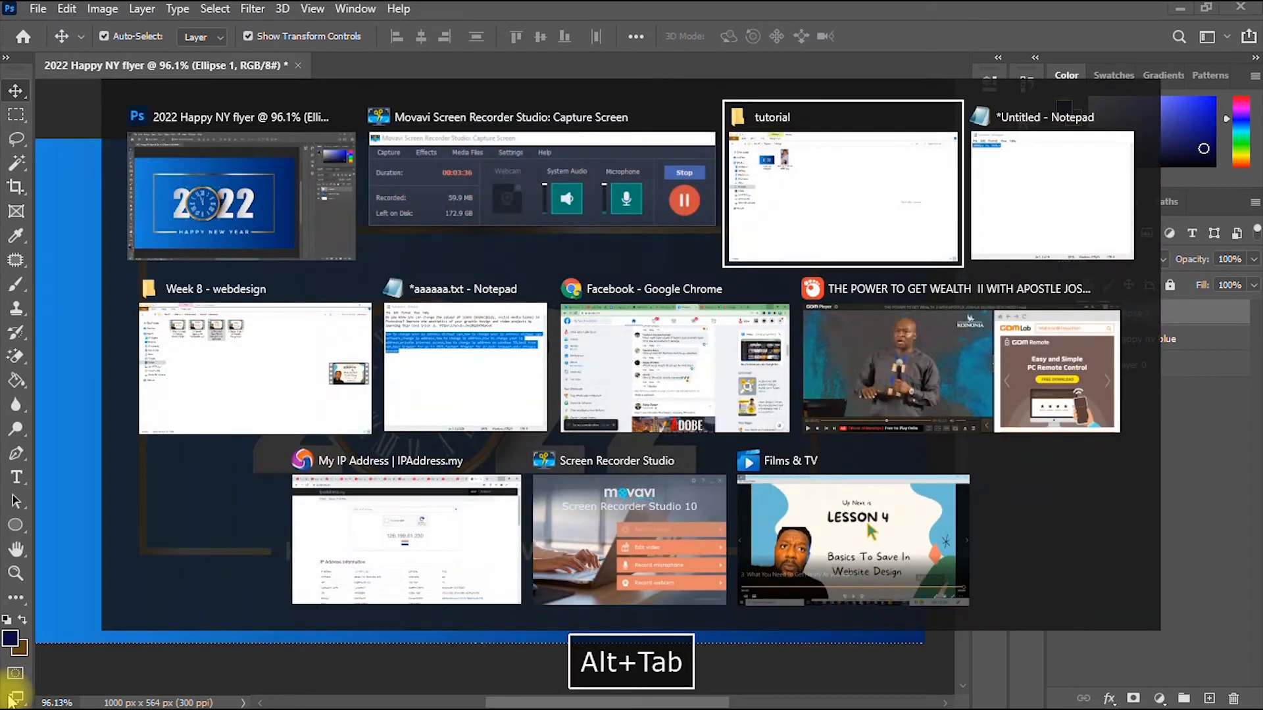
- Open IMG-20211020-WA0007.jpg from the tutorial folder in Photoshop 2020 with Open with
left_click(798, 201)
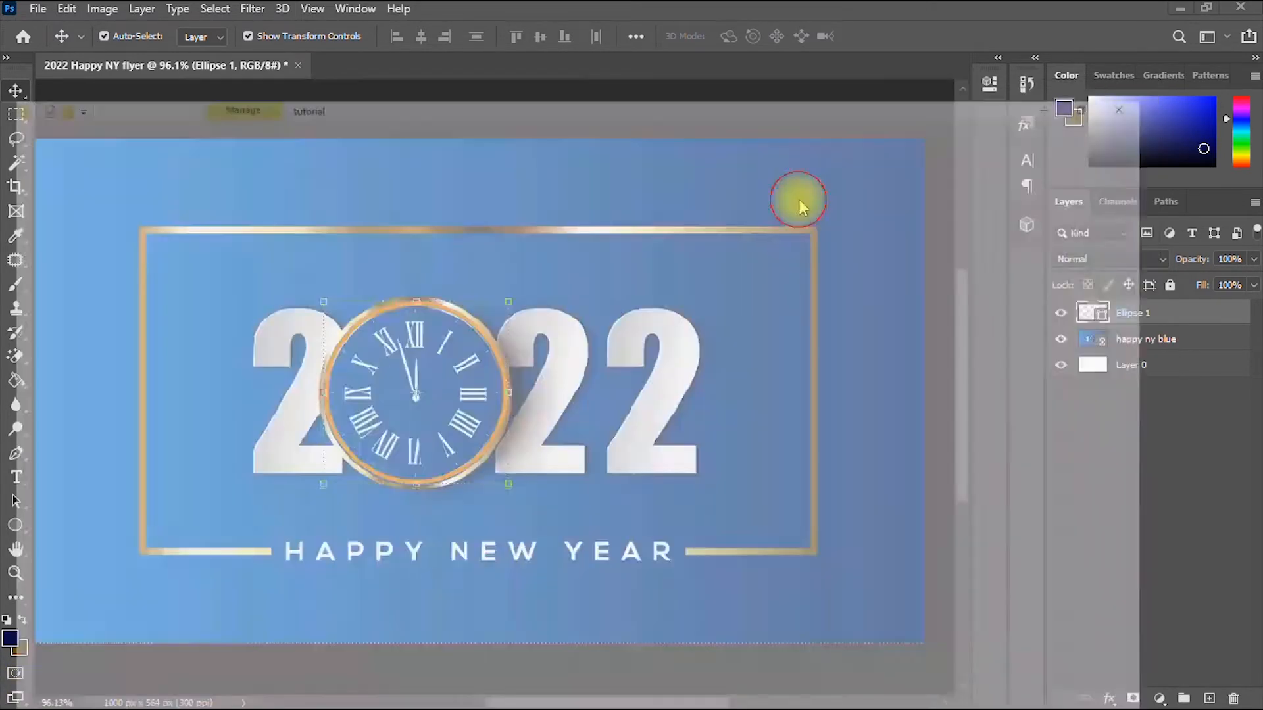
left_click(300, 146)
right_click(299, 146)
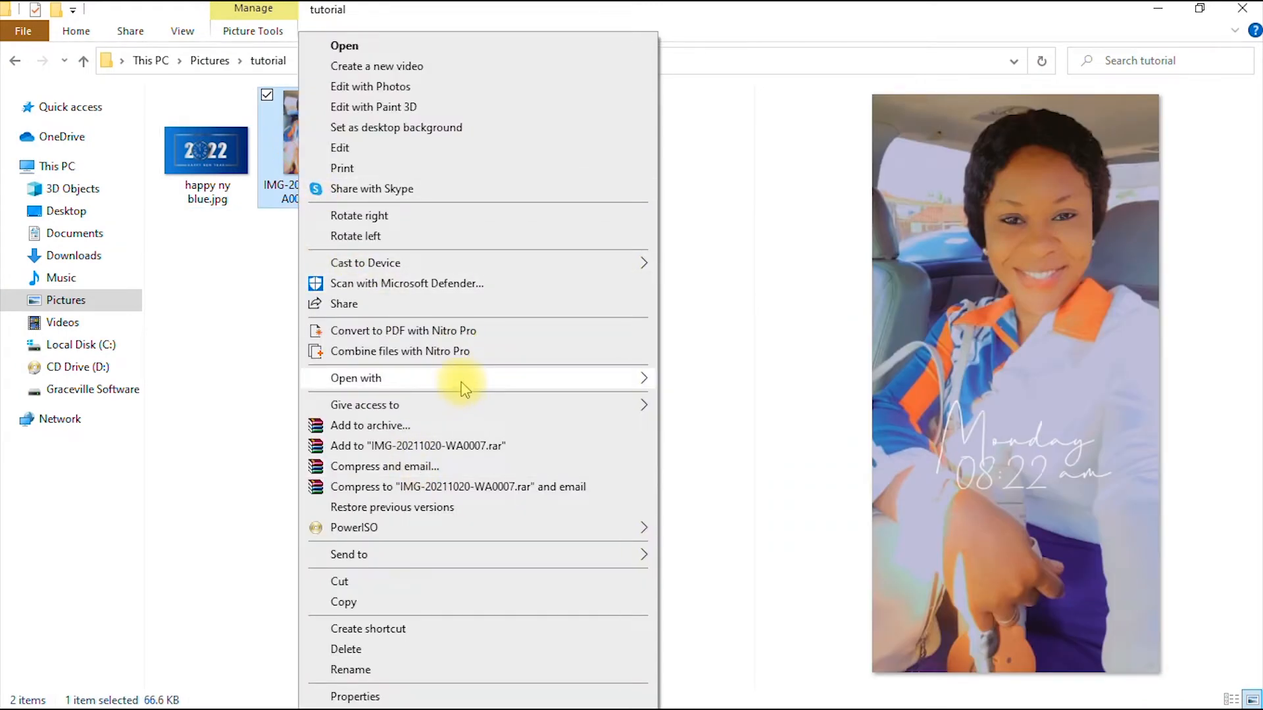
mouse_move(466, 387)
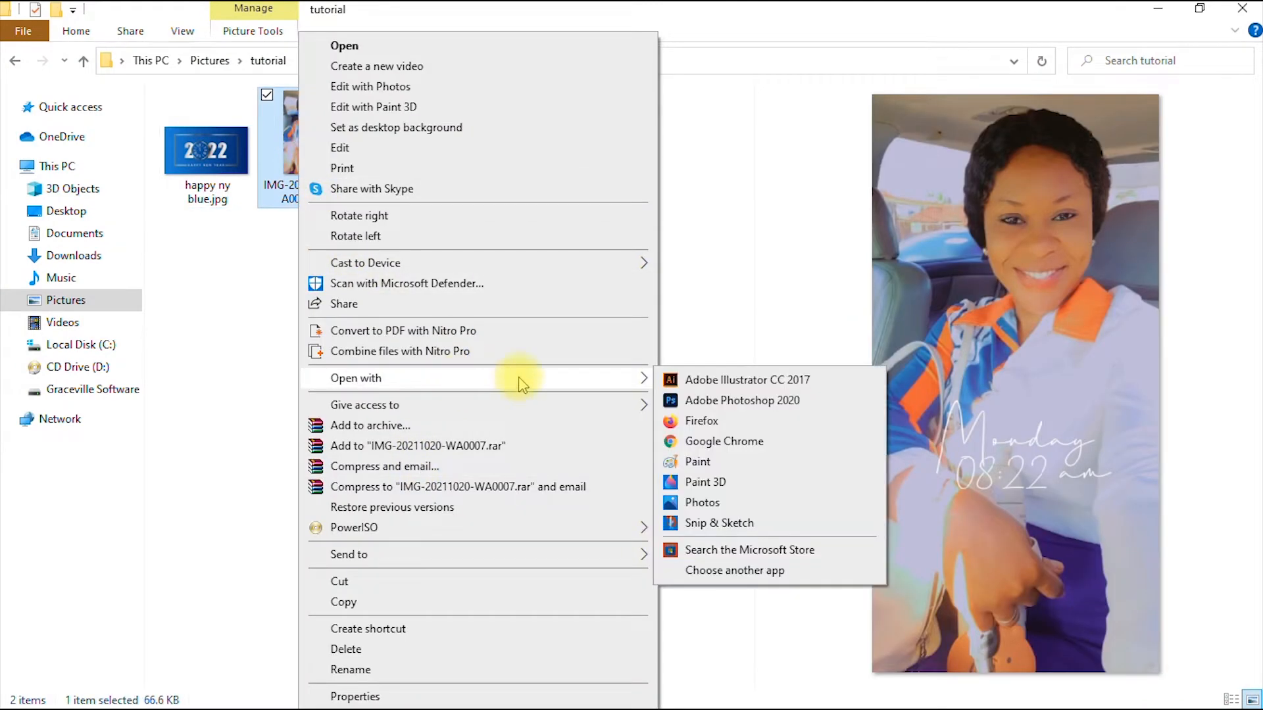
left_click(722, 401)
key("space")
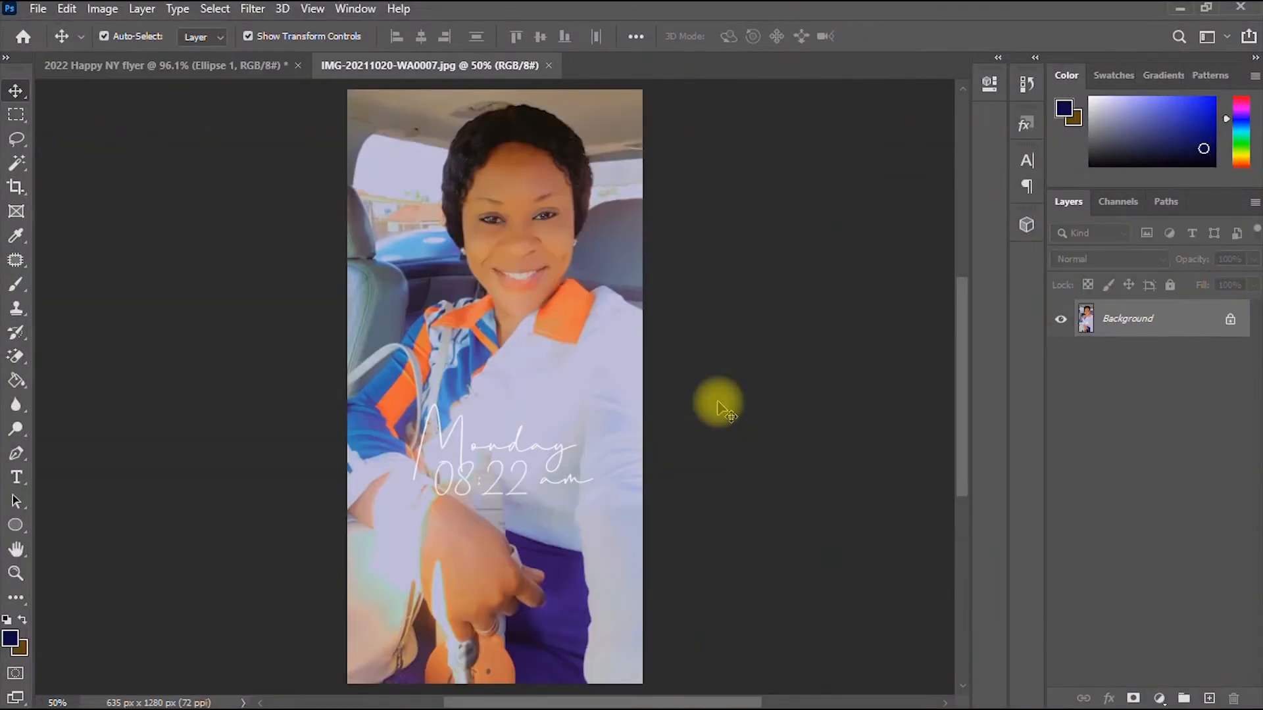
- Unlock the photo's background, rename it 'clients image', and drag it onto the flyer
left_click(1230, 319)
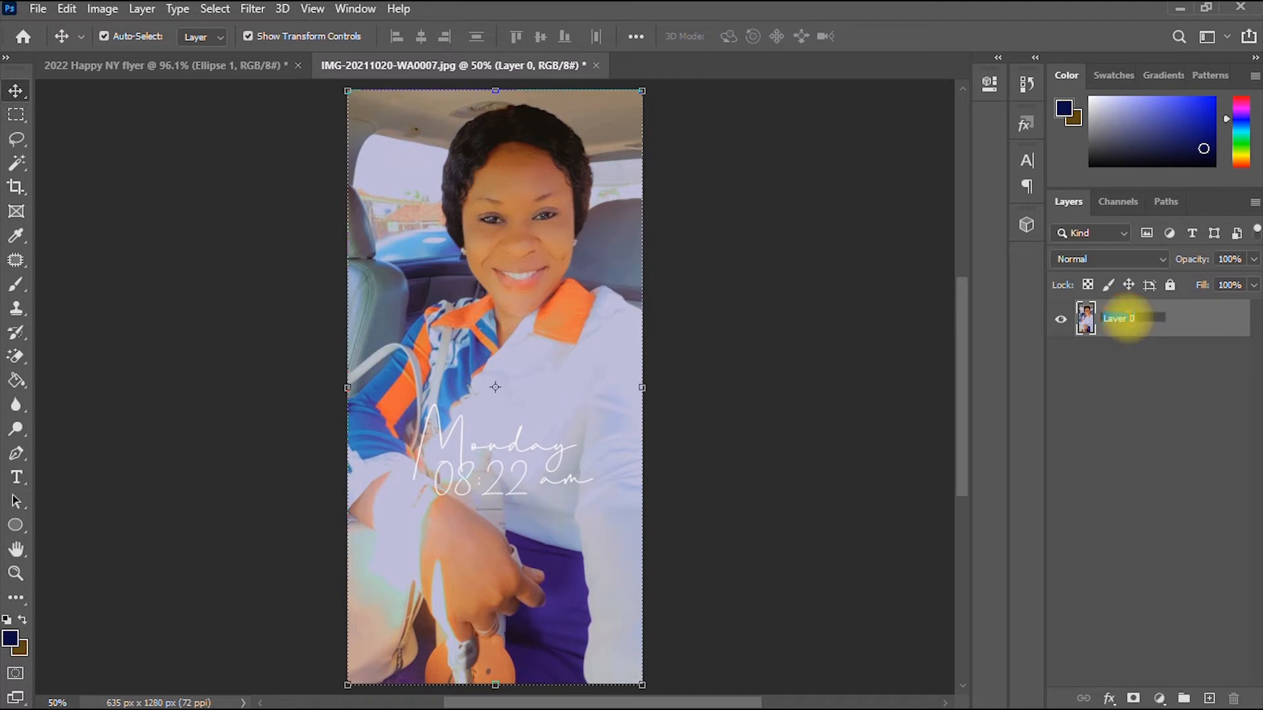
type("cle")
type("ents")
type(" image")
key("Return")
left_click(471, 590)
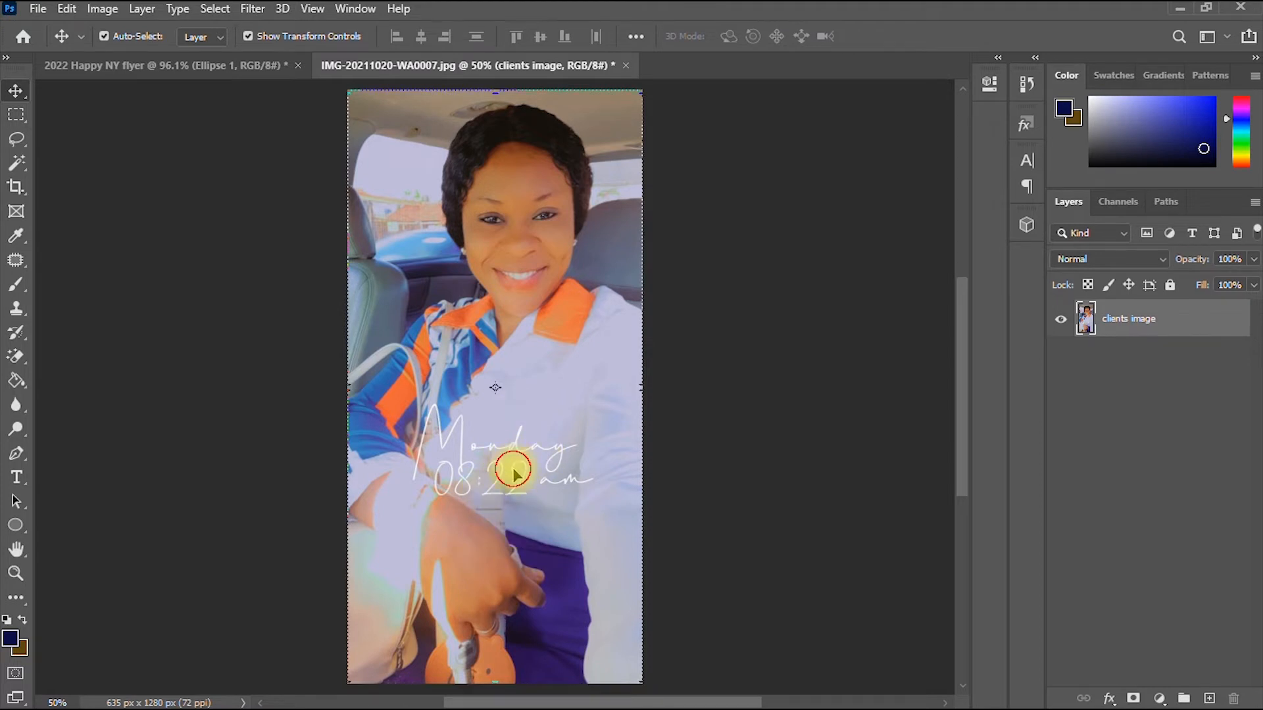
left_click_drag(512, 471, 446, 394)
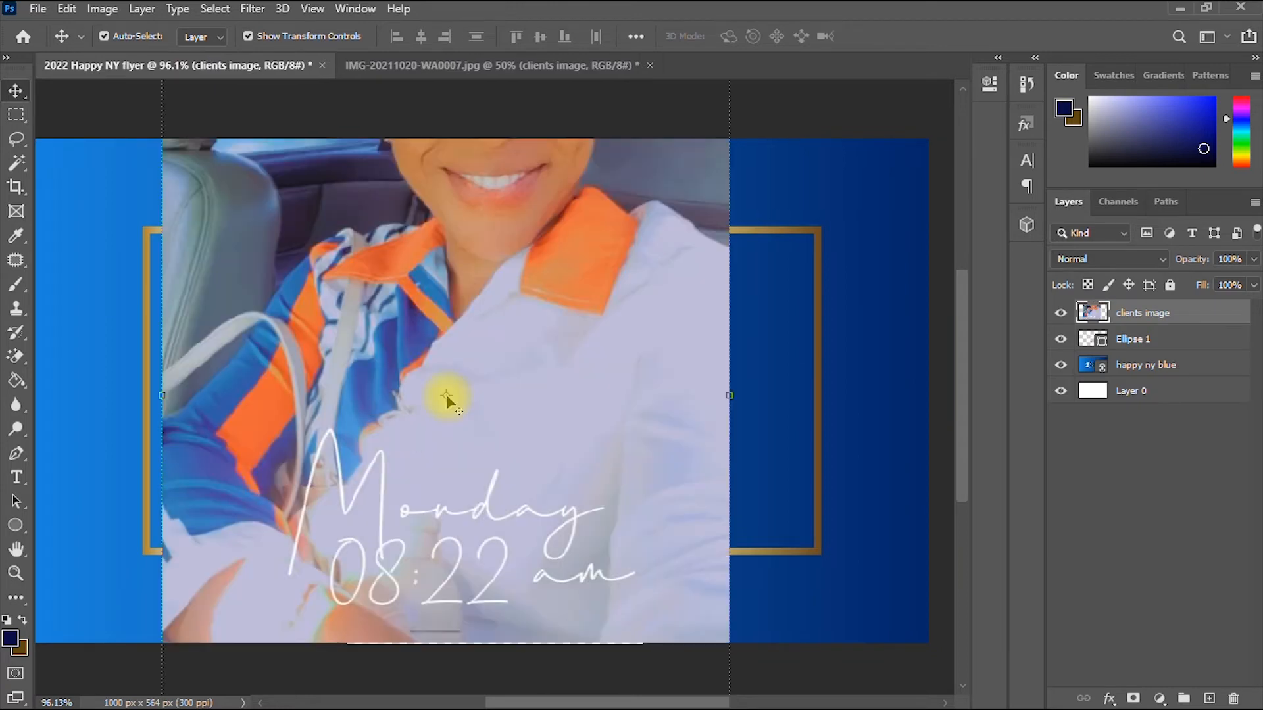
- Convert the clients image layer to a smart object
scroll(446, 395, "down", 6)
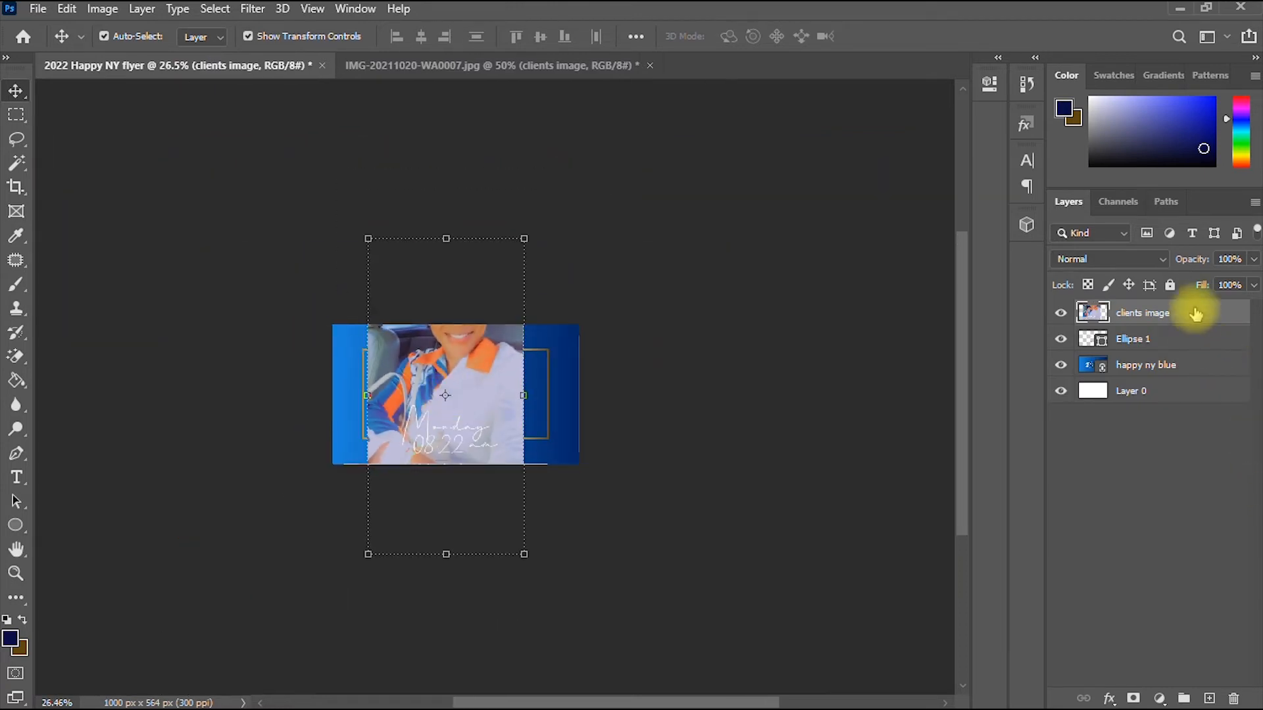
right_click(1190, 309)
left_click(1097, 257)
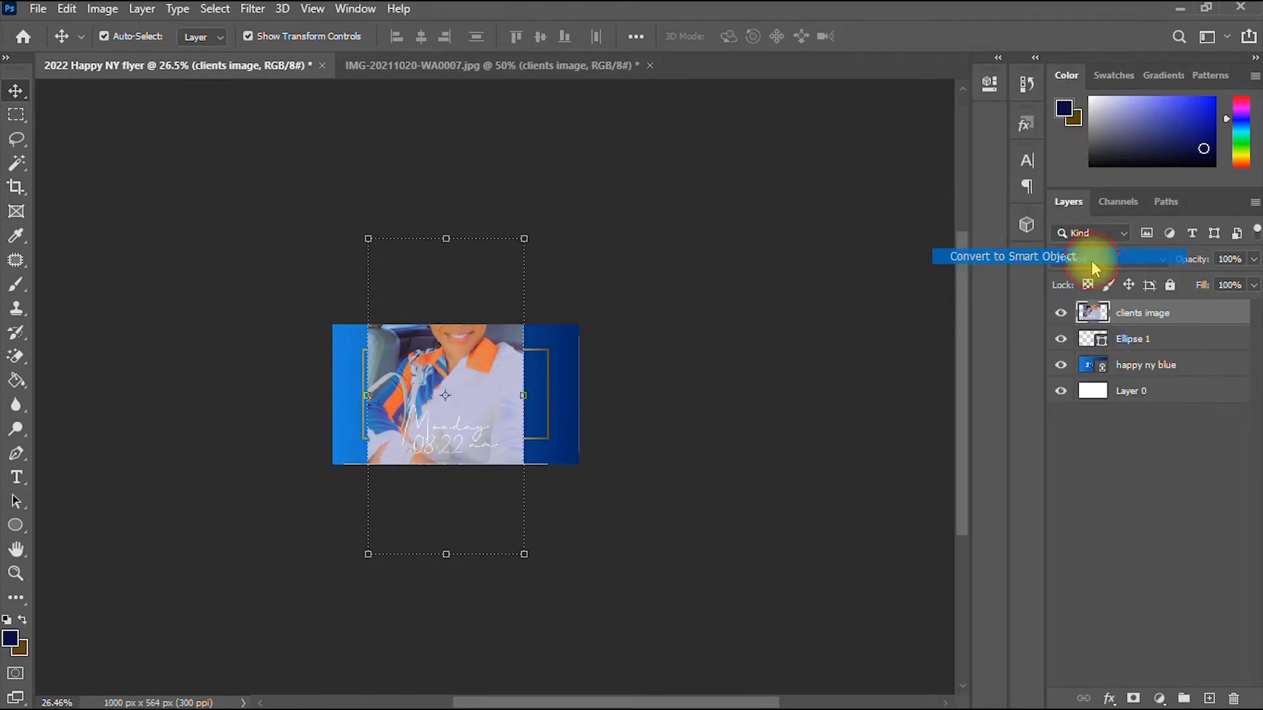
- Scale the photo down to about 36% and fit the whole flyer in view
scroll(476, 424, "up", 3)
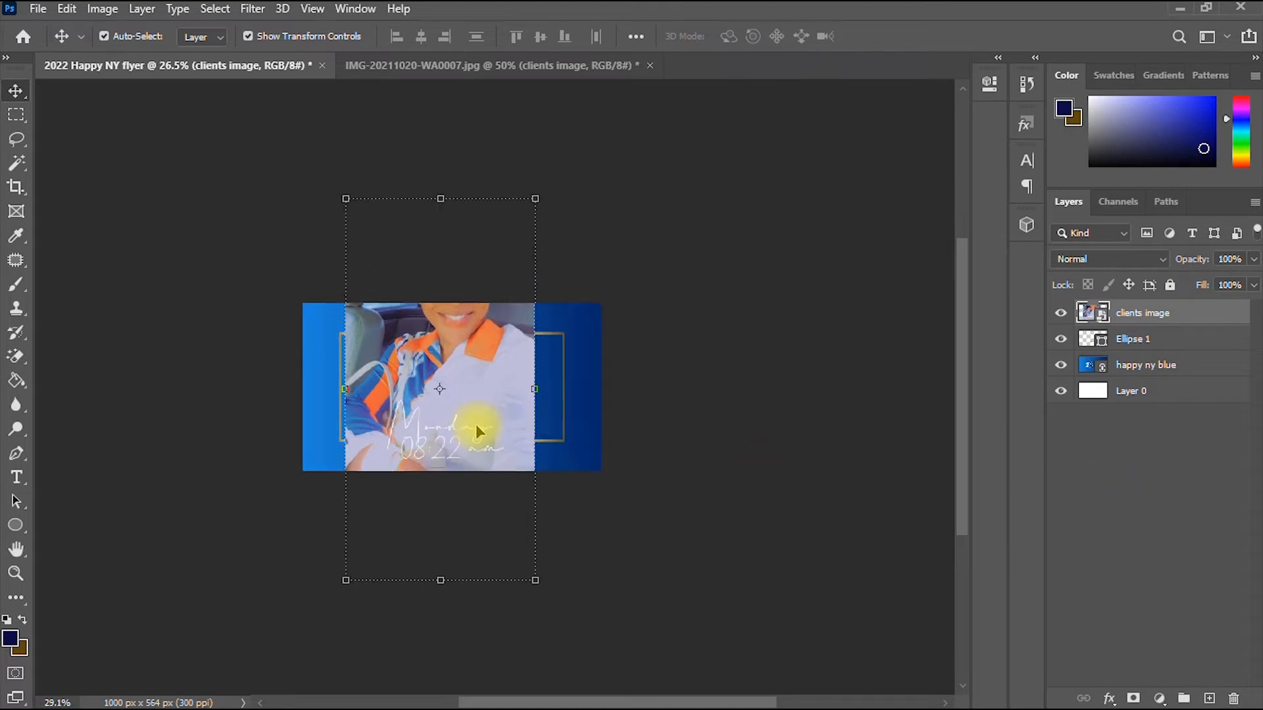
left_click_drag(436, 176, 437, 318)
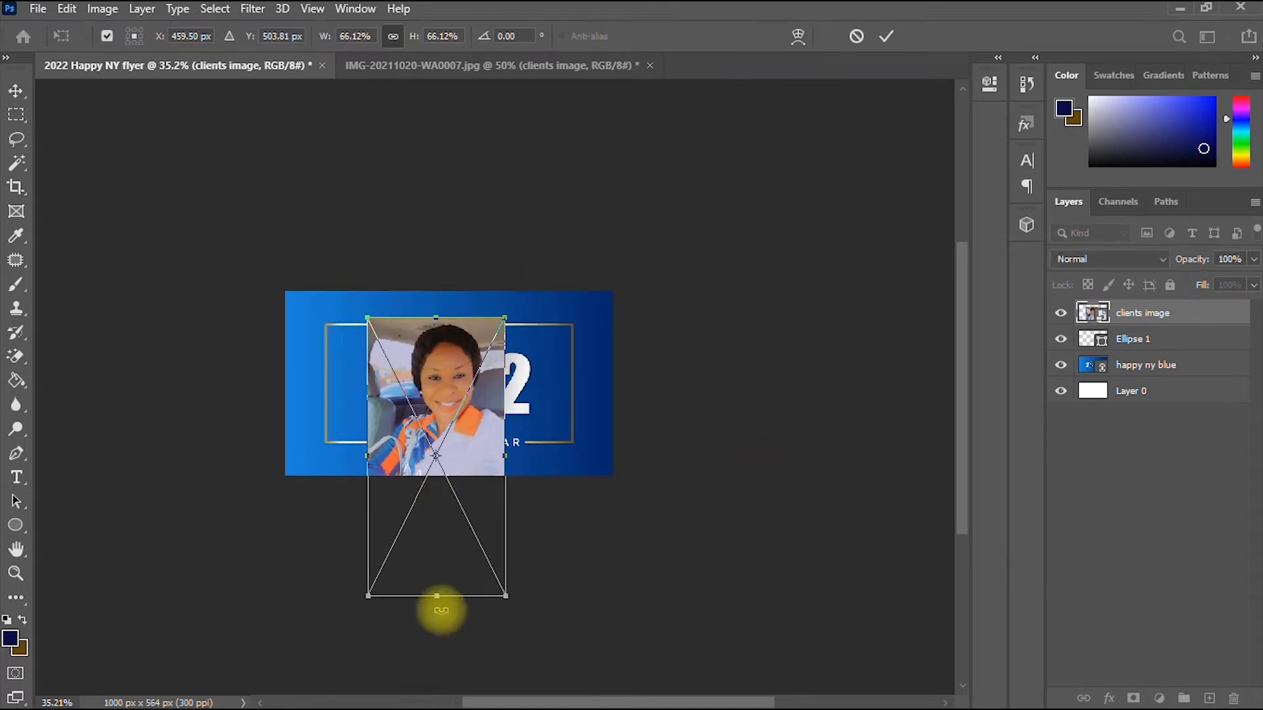
left_click_drag(441, 602, 417, 462)
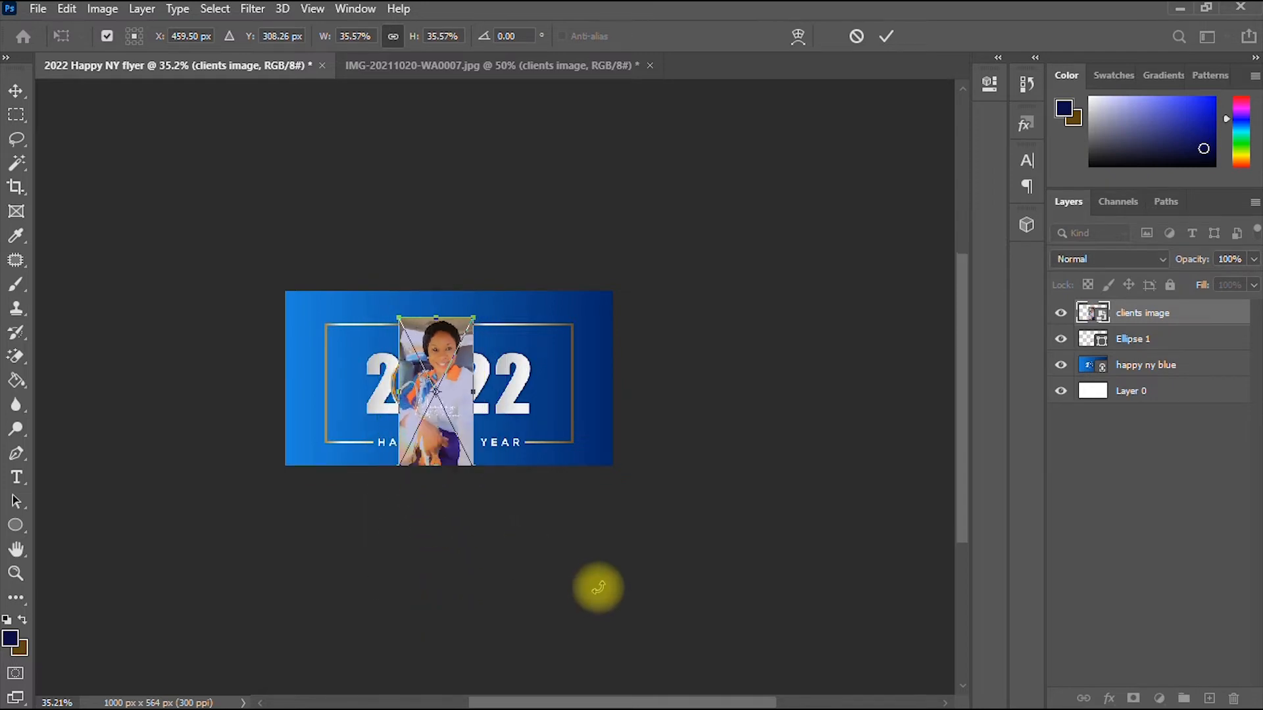
scroll(598, 585, "up", 3)
double_click(17, 550)
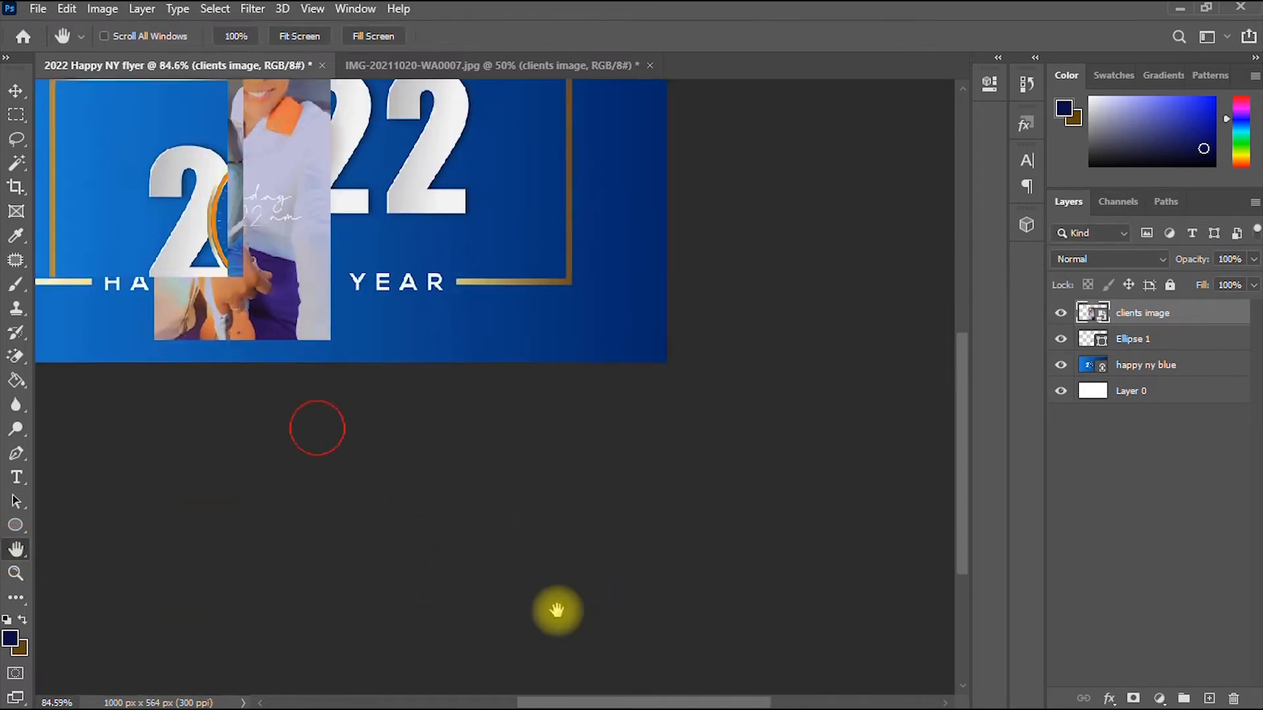
left_click_drag(647, 466, 670, 524)
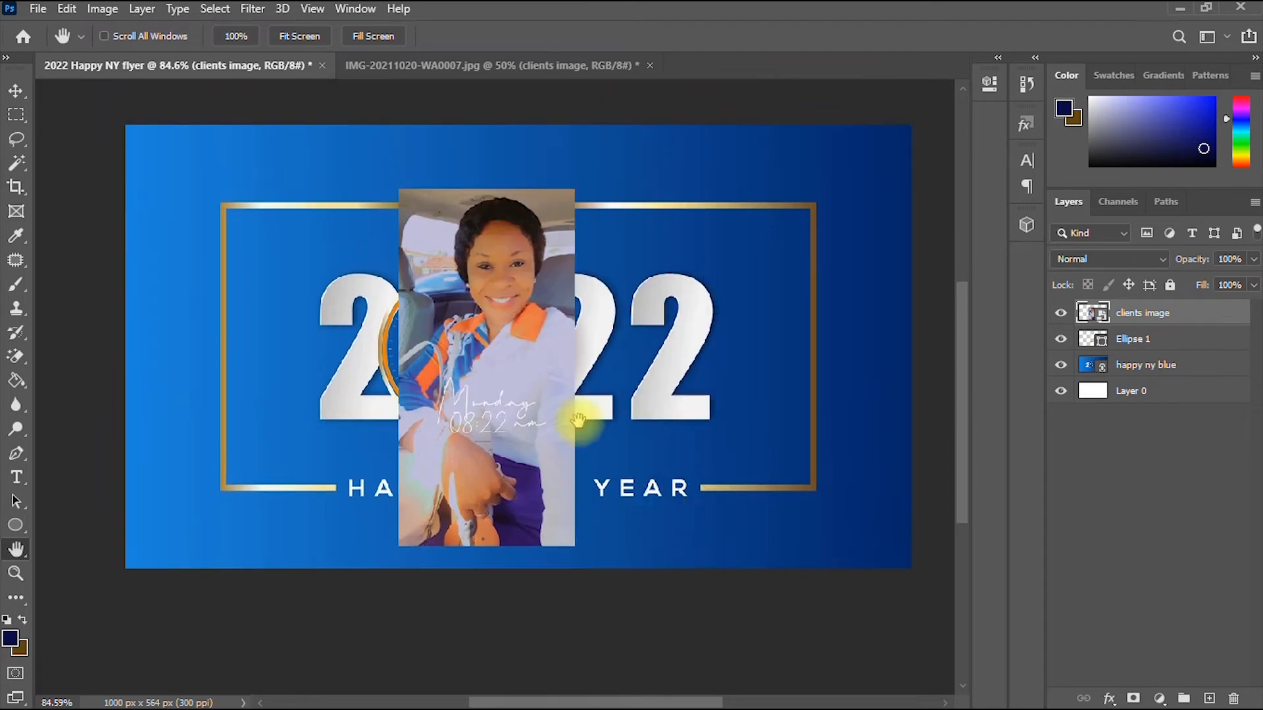
left_click(20, 92)
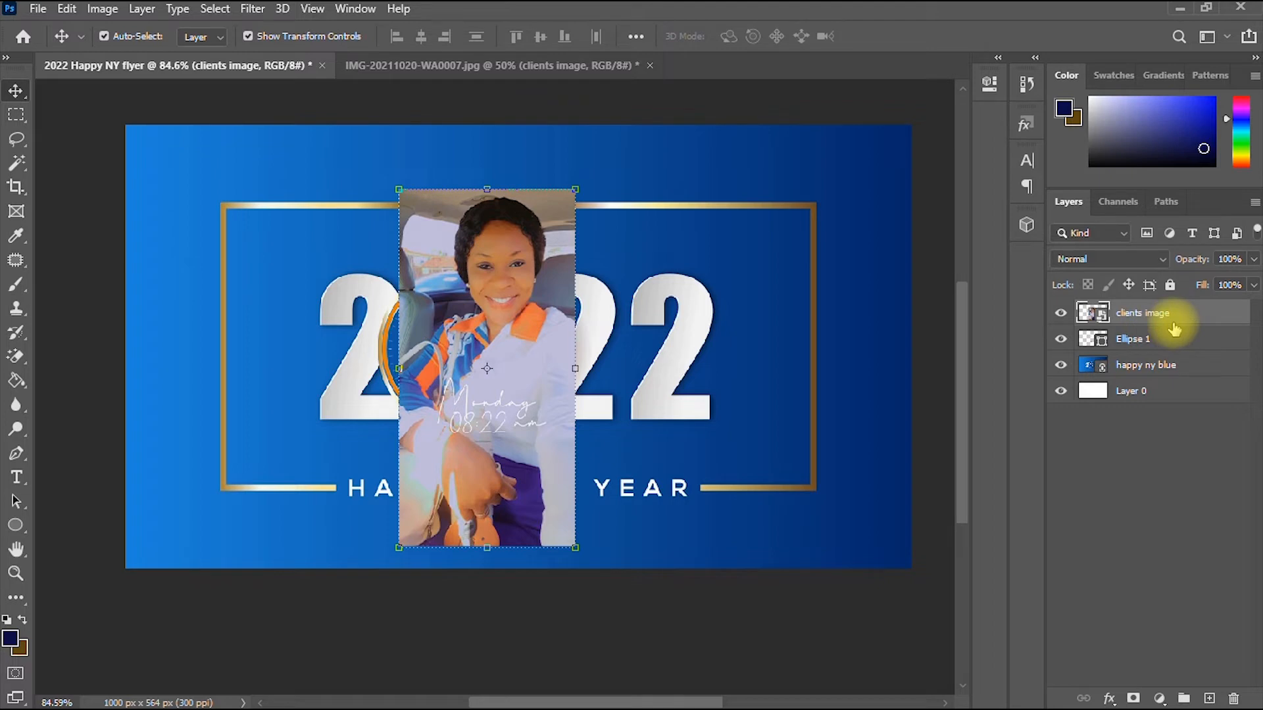
- Nudge the clients image photo slightly left over the clock
left_click(1186, 341)
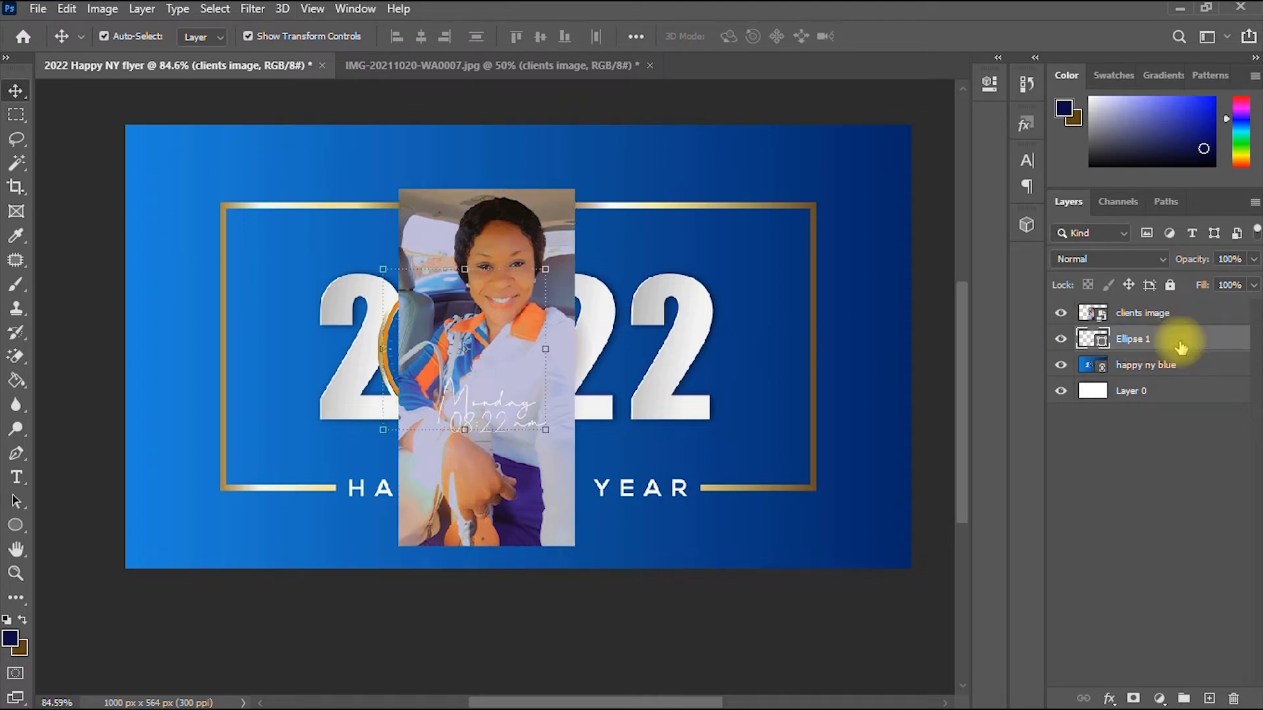
left_click(1180, 315)
left_click(1180, 338)
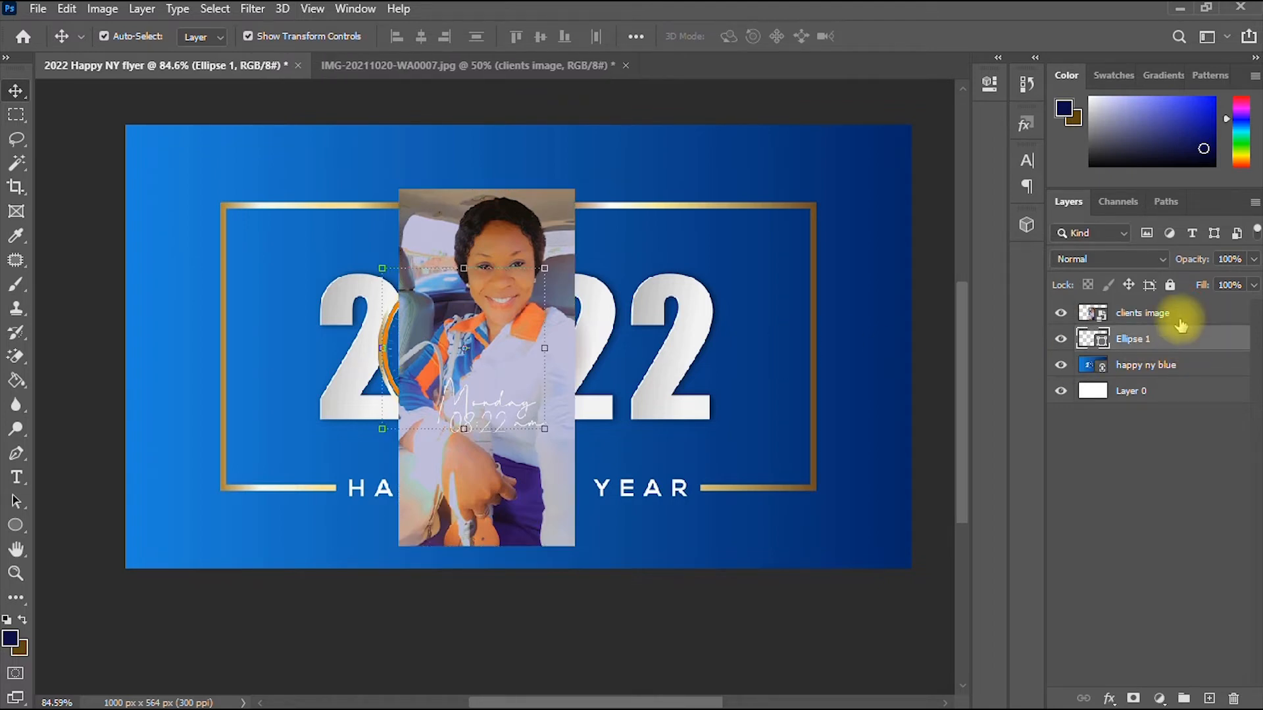
left_click(1180, 322)
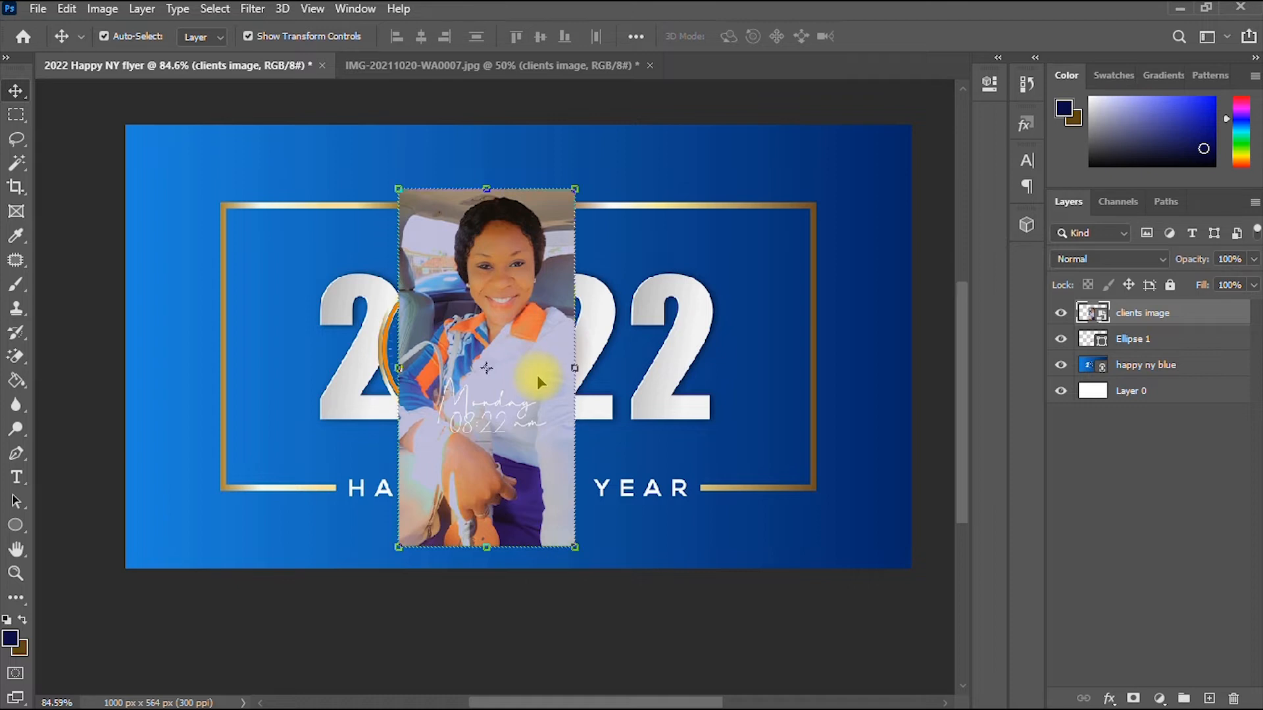
left_click_drag(536, 375, 522, 378)
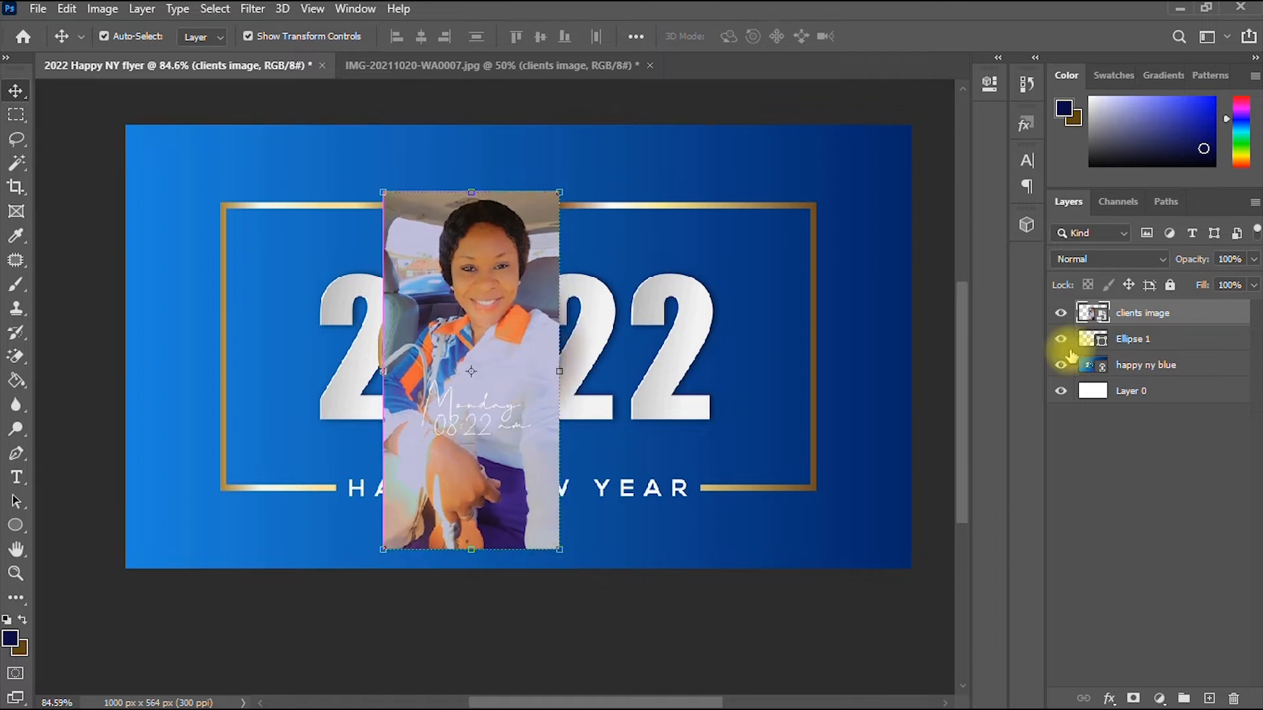
- Clip the photo into the Ellipse 1 circle, then undo the clipping mask
left_click(1169, 346)
left_click(1172, 317)
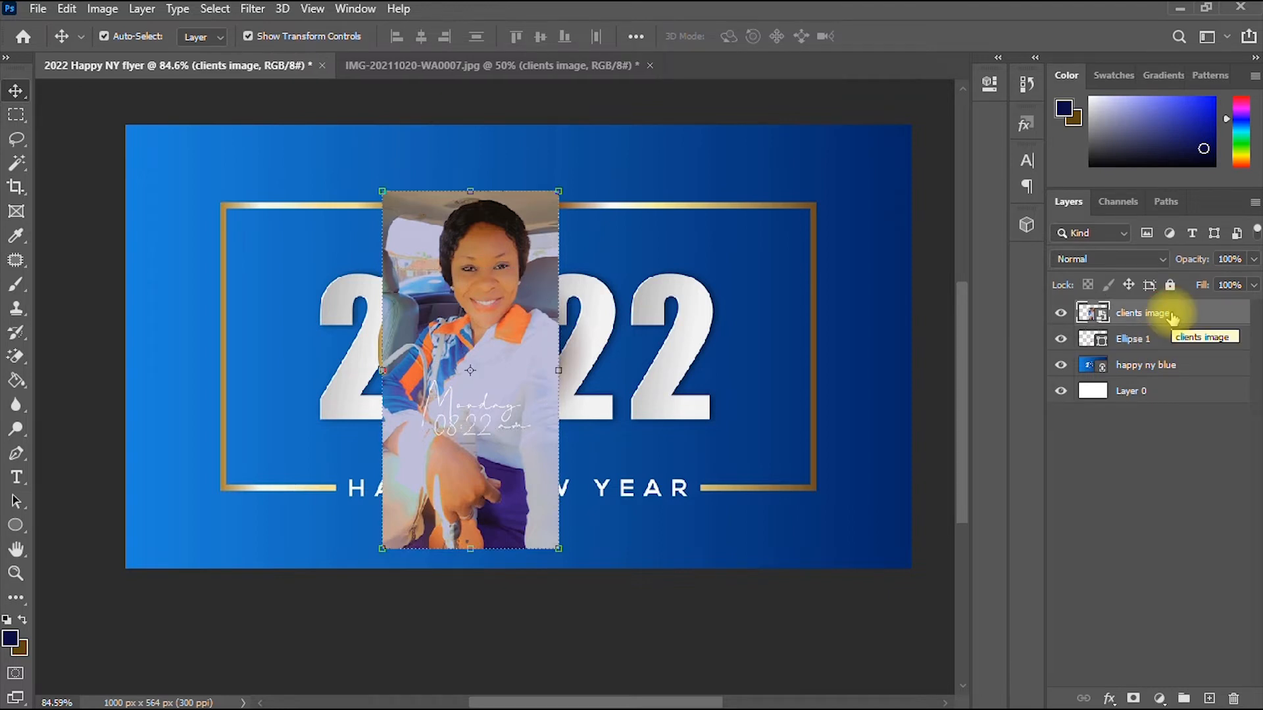
left_click(1168, 342)
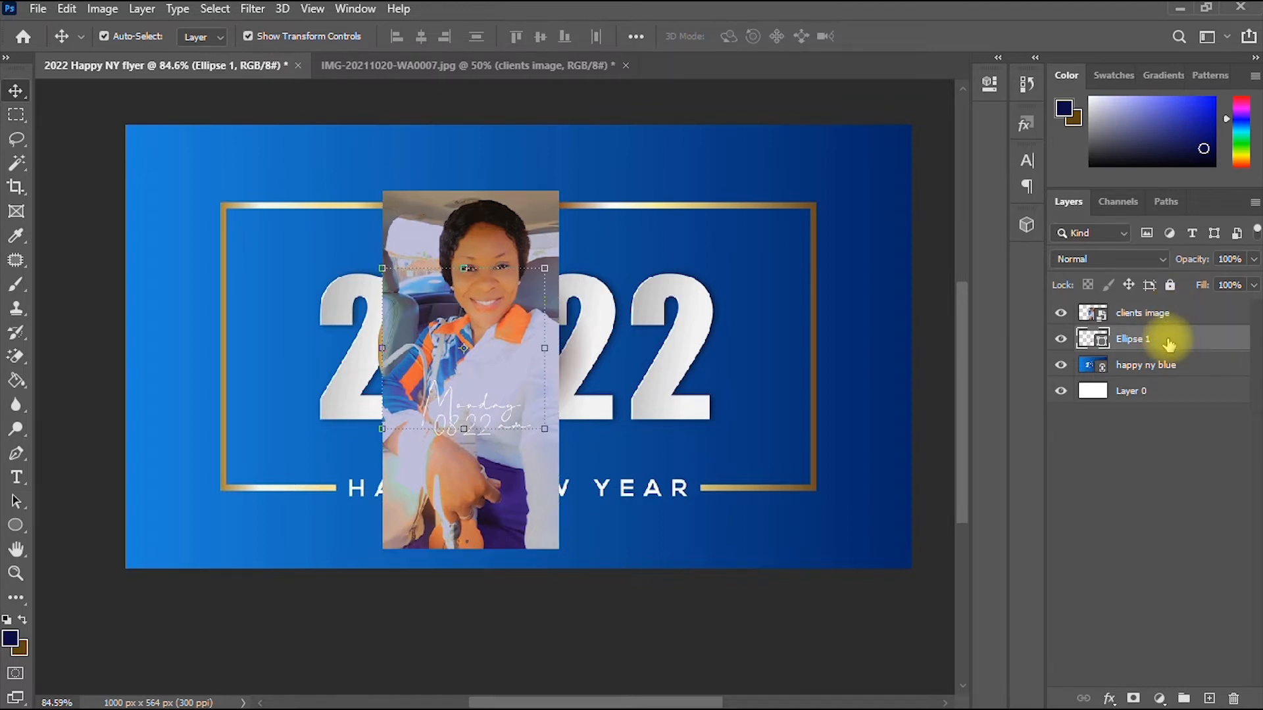
left_click(1184, 314)
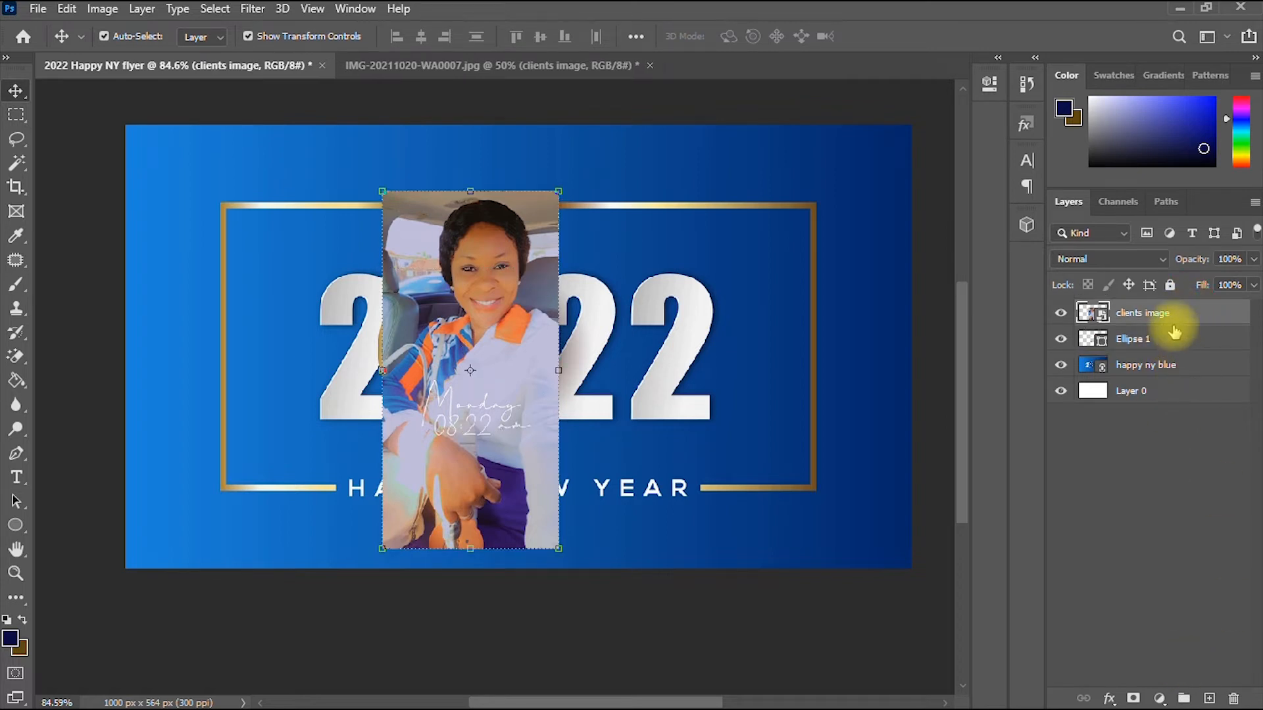
right_click(1177, 314)
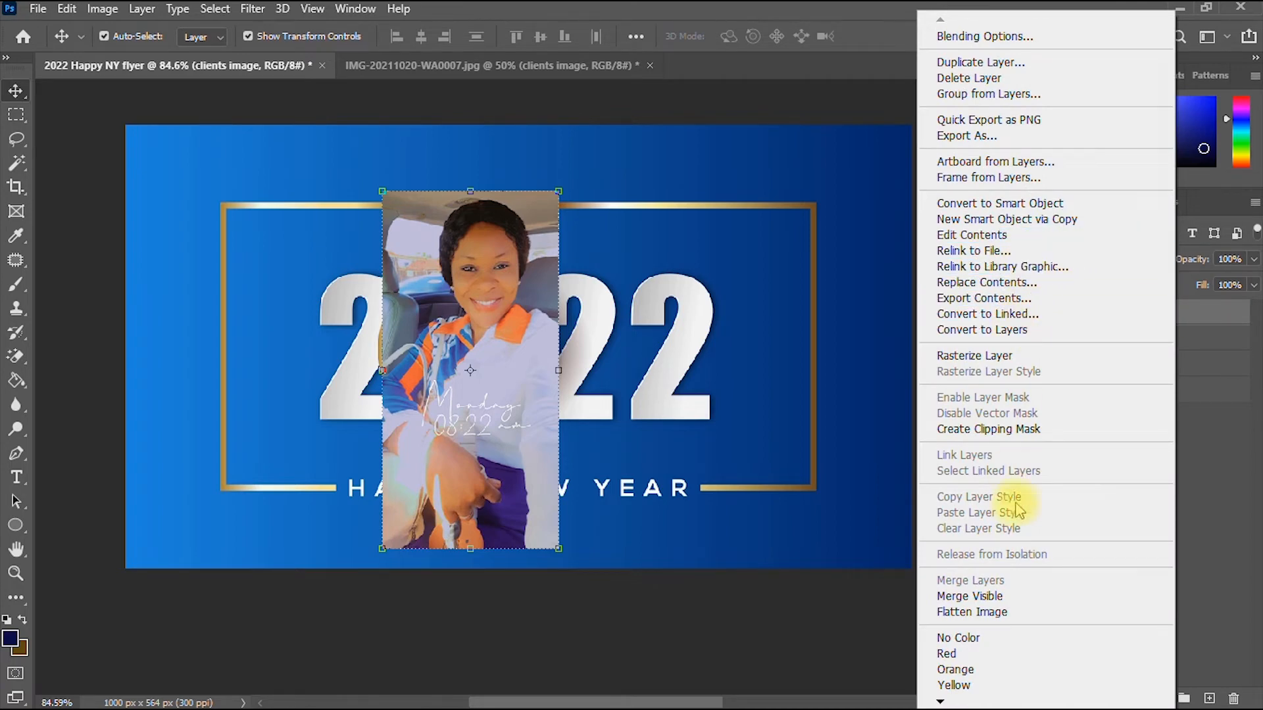
left_click(972, 434)
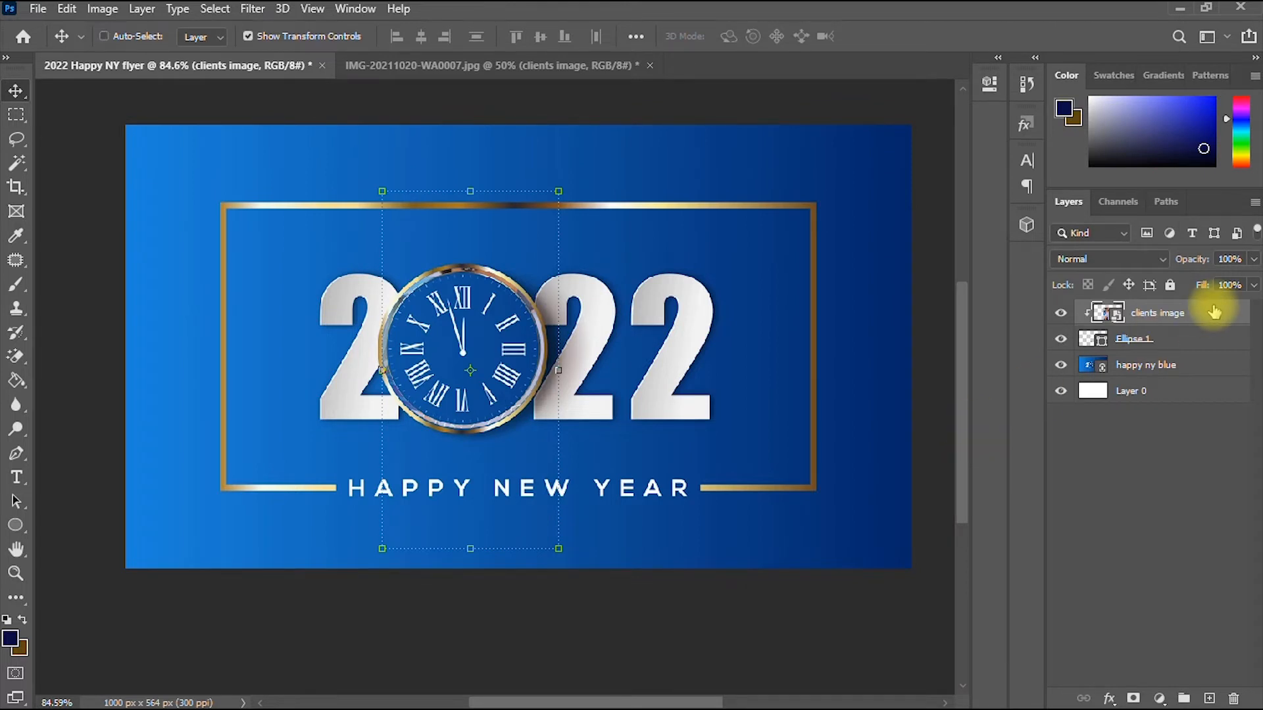
key("ctrl+z")
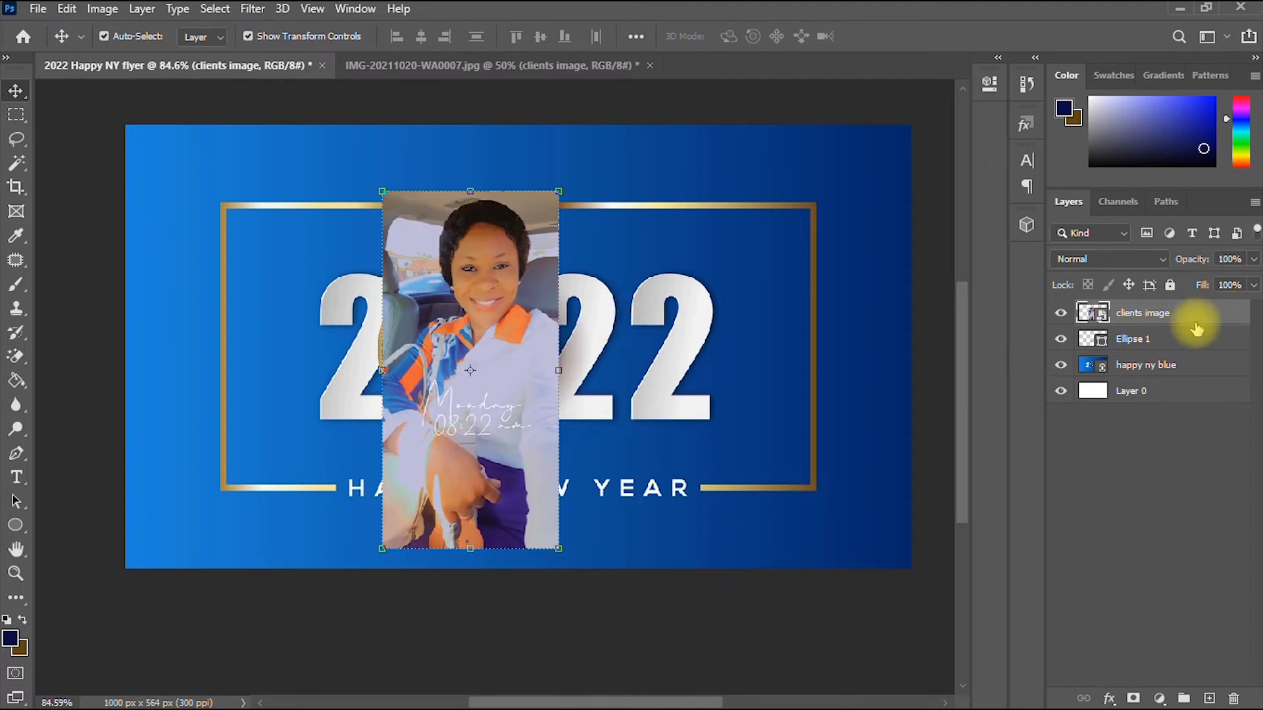
- Retry and undo the clipping, then hide the clients image layer and select Ellipse 1
right_click(1200, 313)
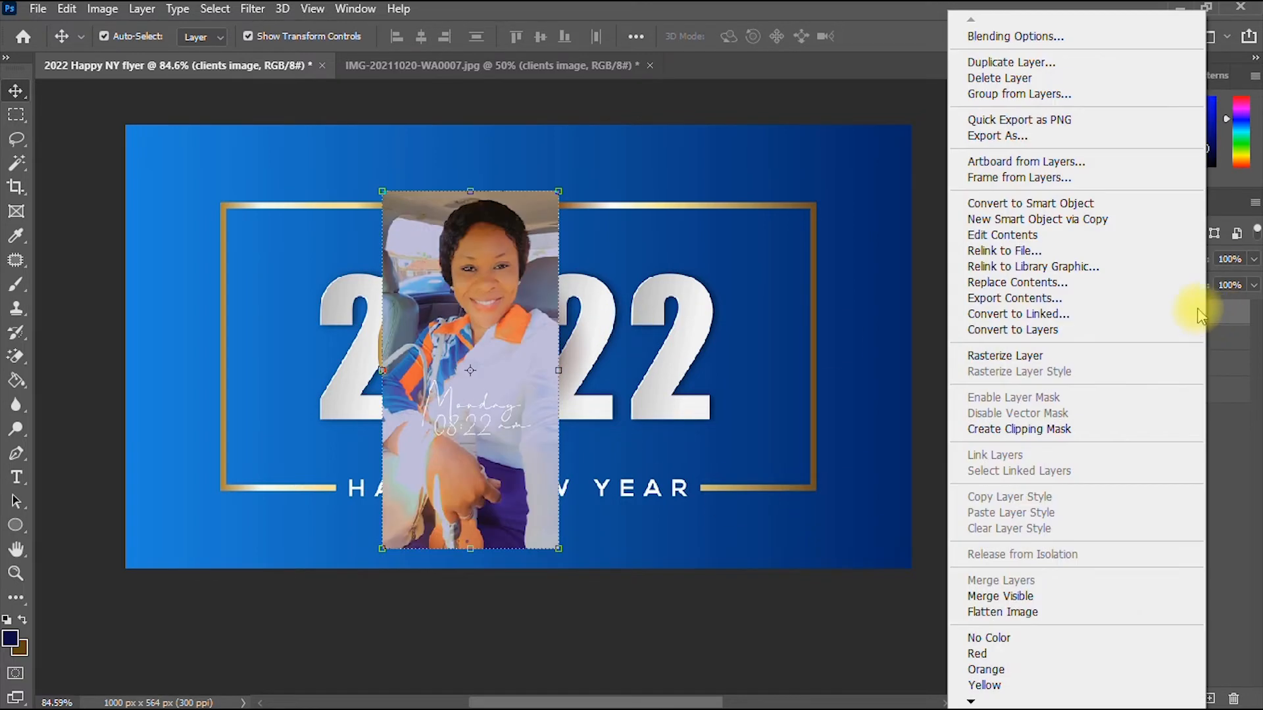
left_click(1038, 431)
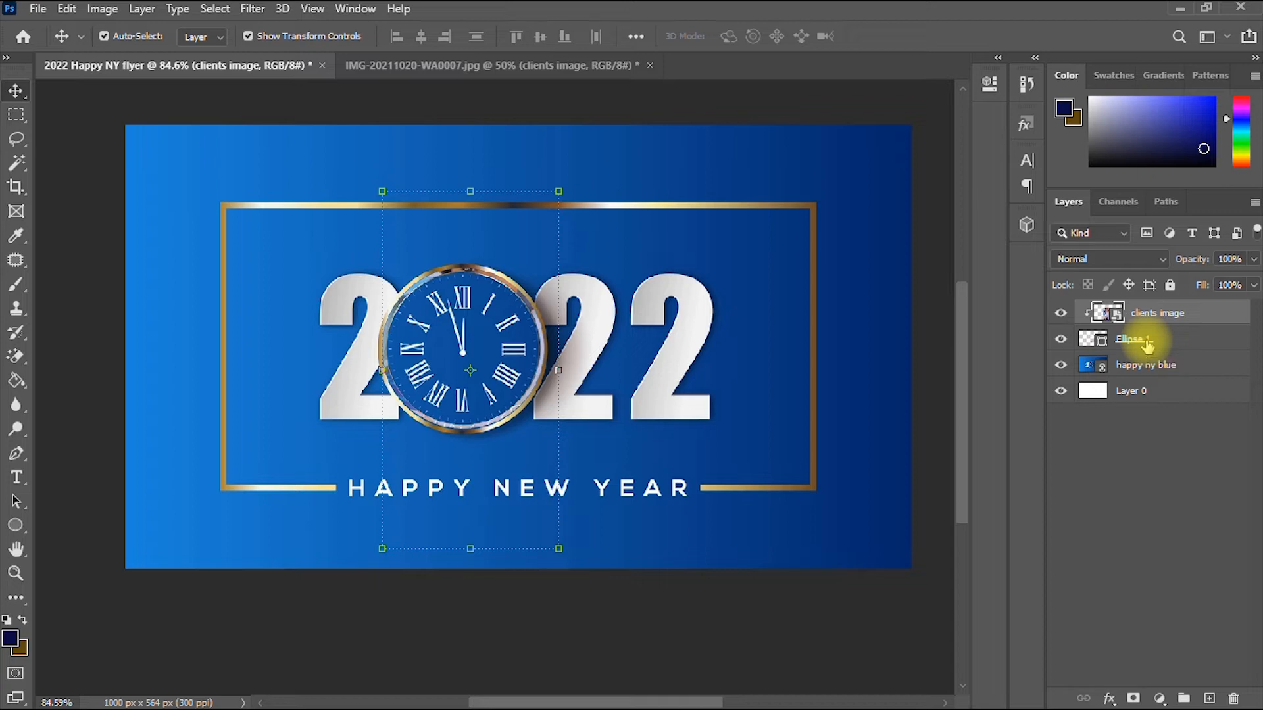
key("ctrl+z")
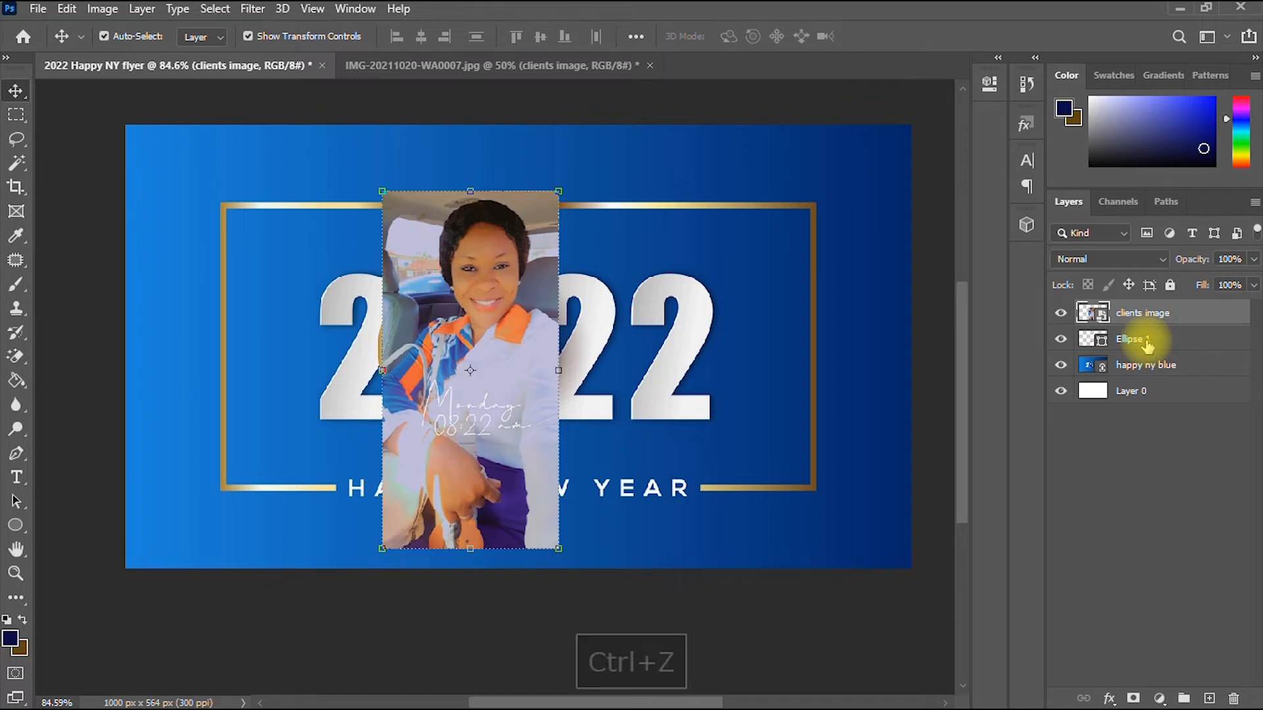
left_click(1060, 314)
left_click(1158, 339)
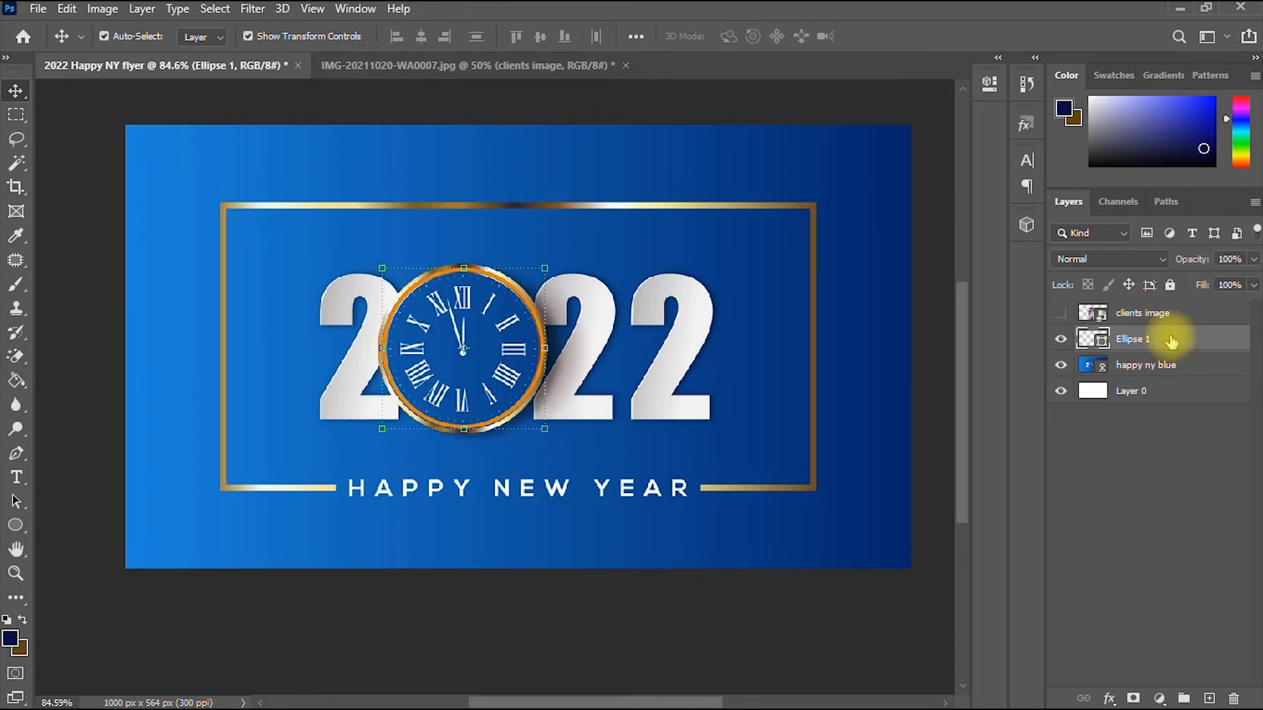
- Fill Ellipse 1 with the flyer's background blue 073b84 sampled from the artwork
left_click(16, 527)
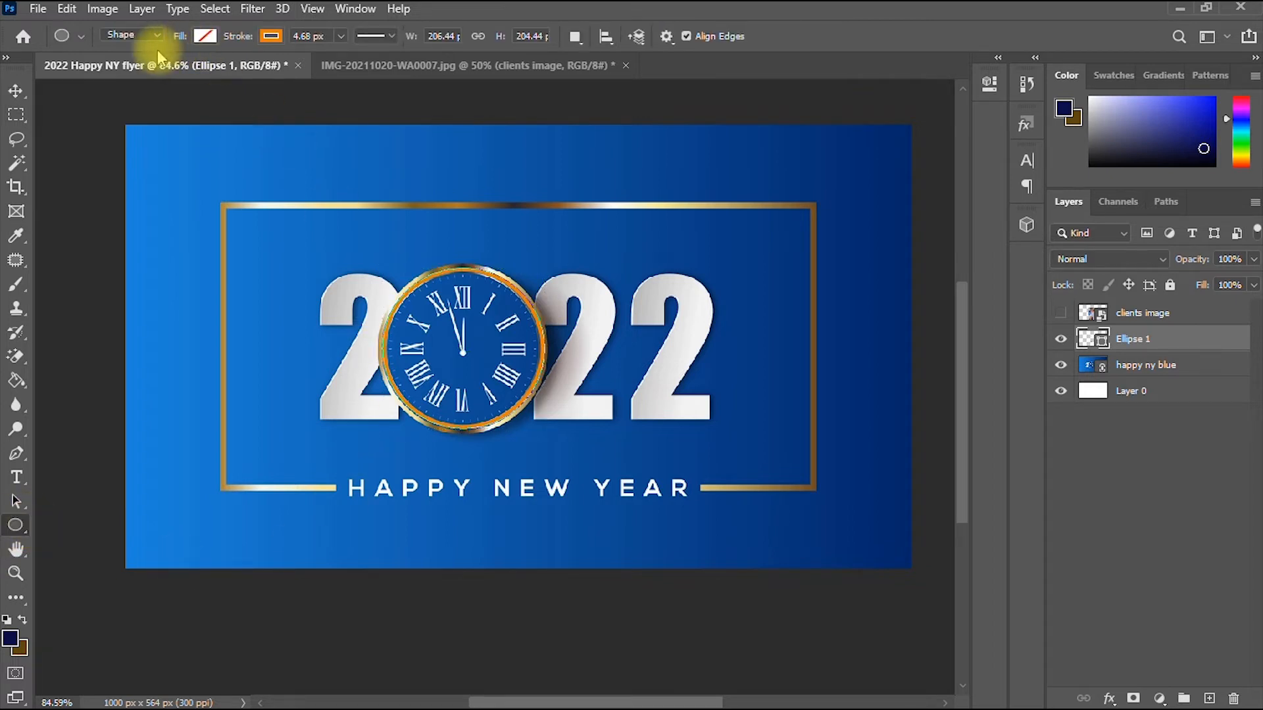
left_click(205, 37)
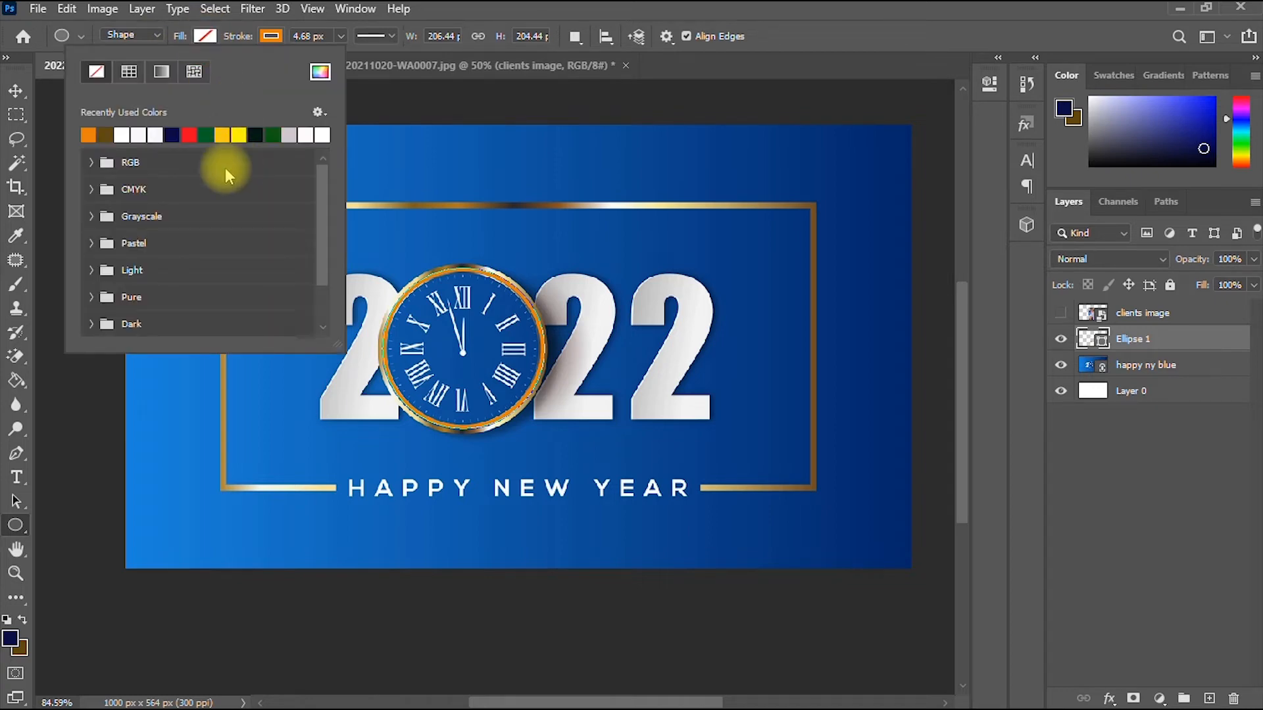
left_click(320, 71)
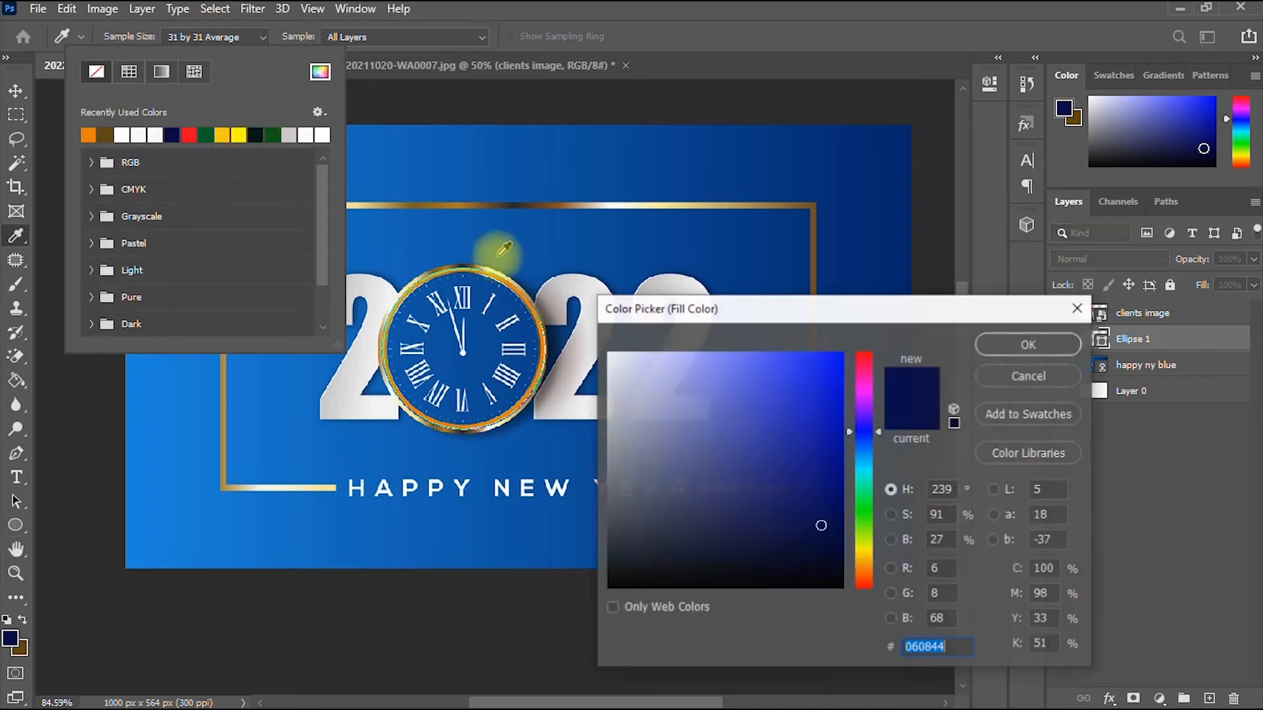
left_click(716, 249)
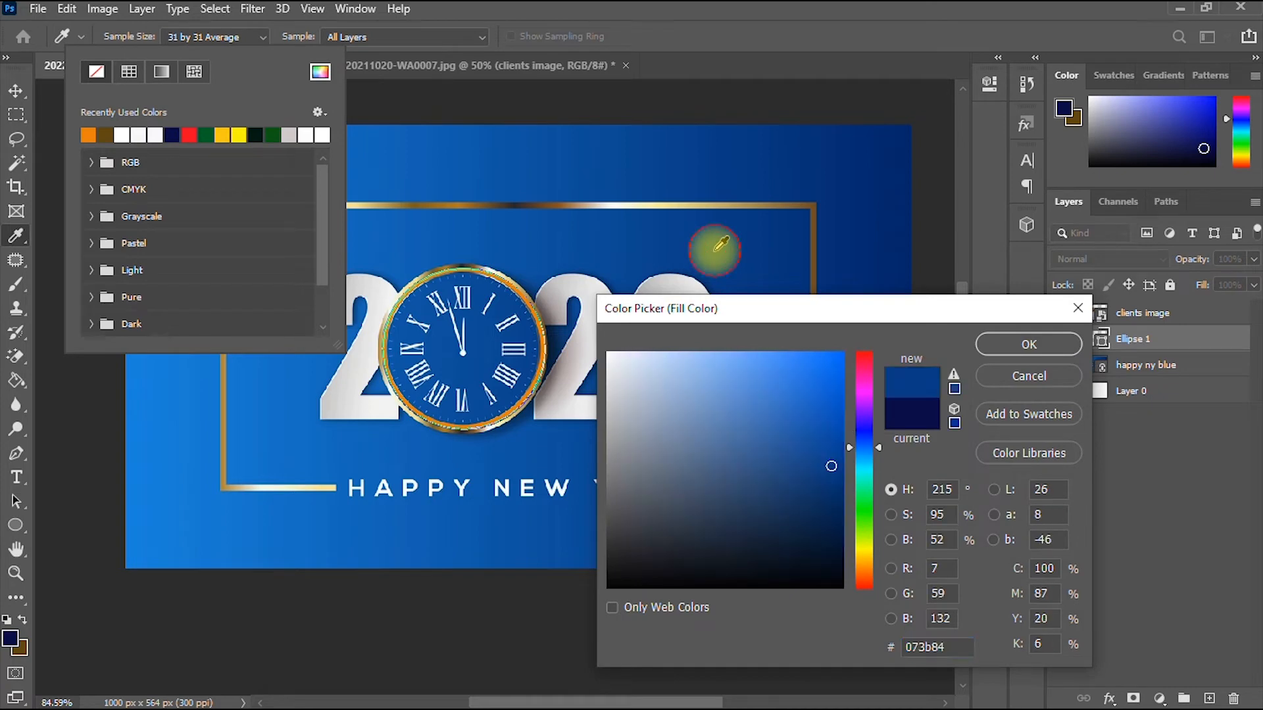
left_click(1075, 343)
left_click(1031, 349)
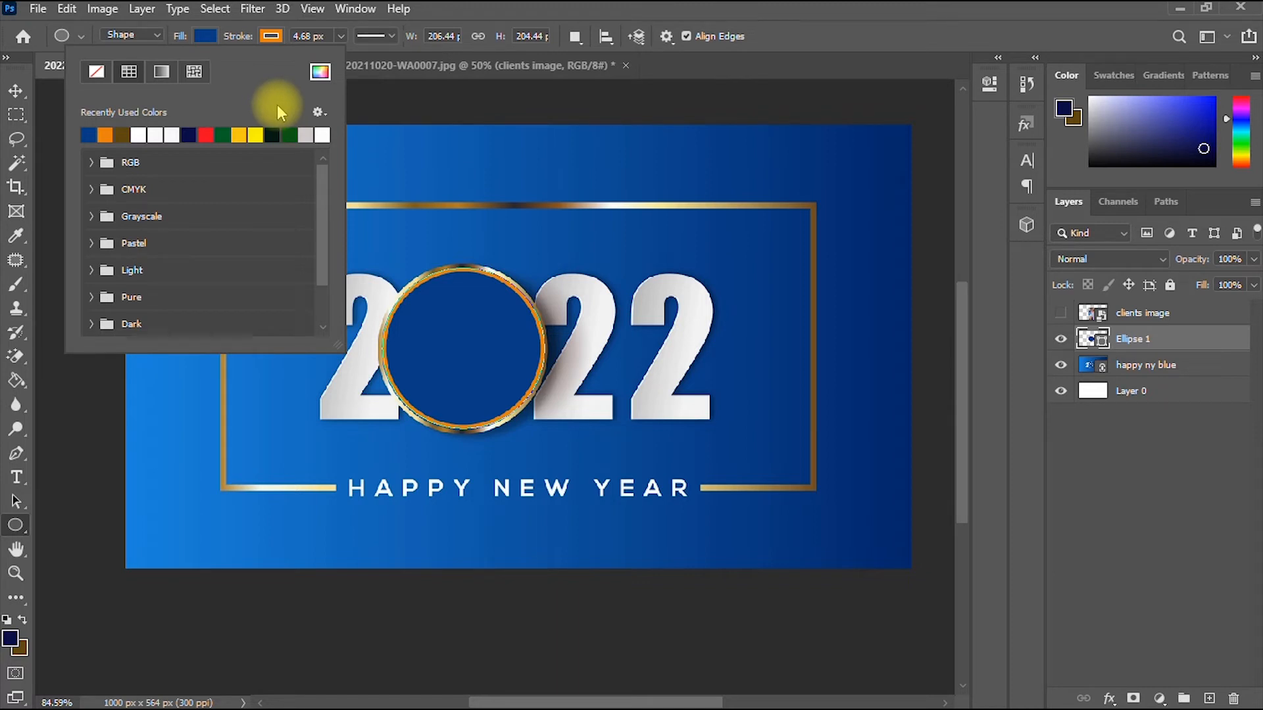
left_click(16, 90)
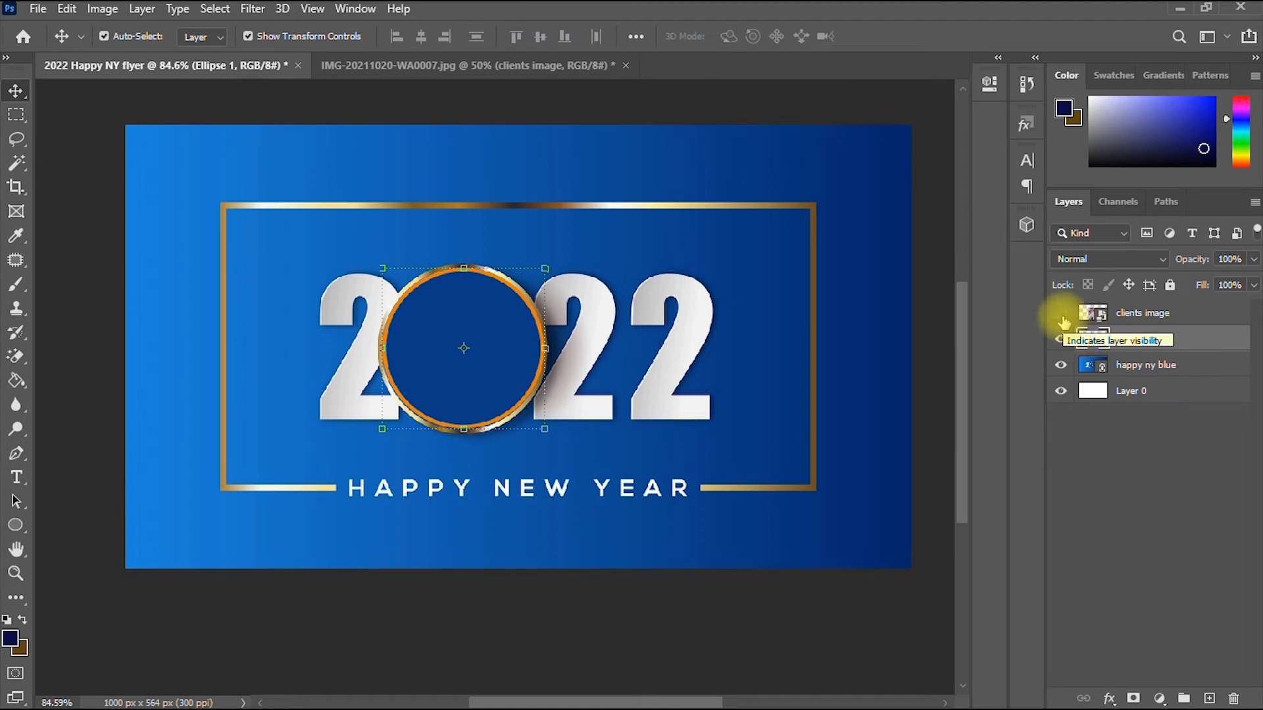
- Show the clients image, clip it into the circle, and centre the face in the ring
left_click(1061, 315)
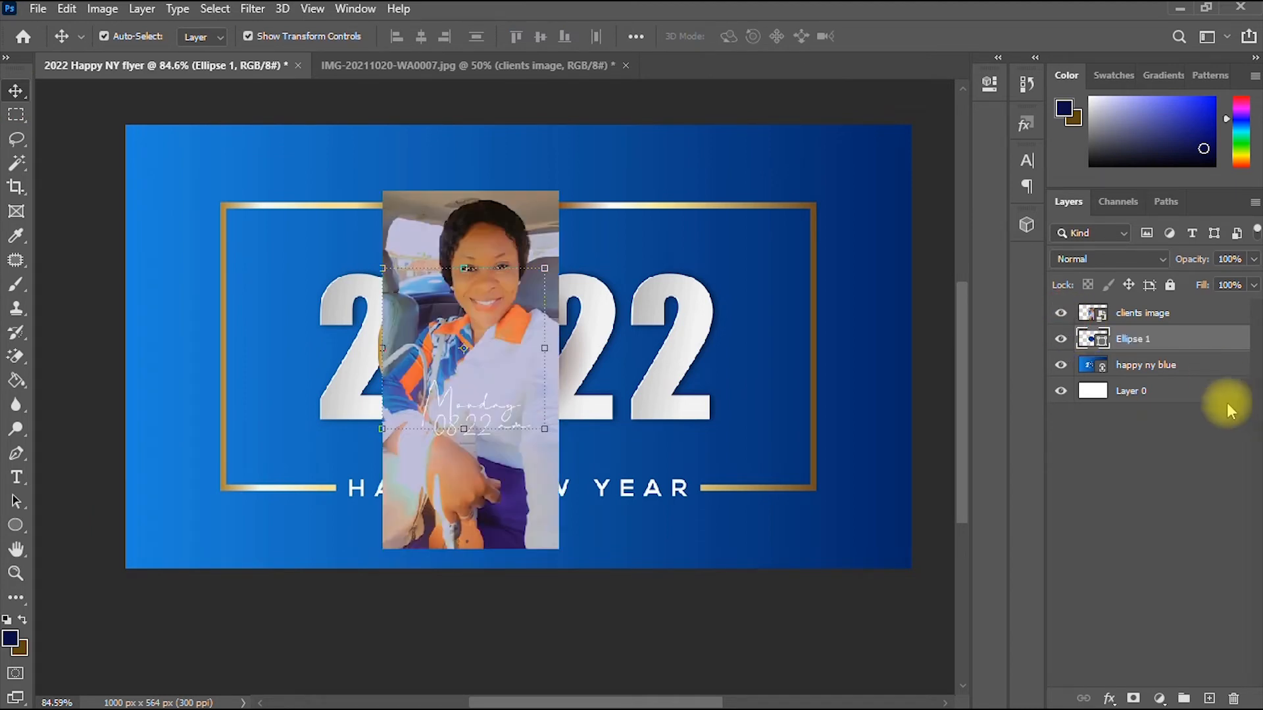
left_click(1166, 316)
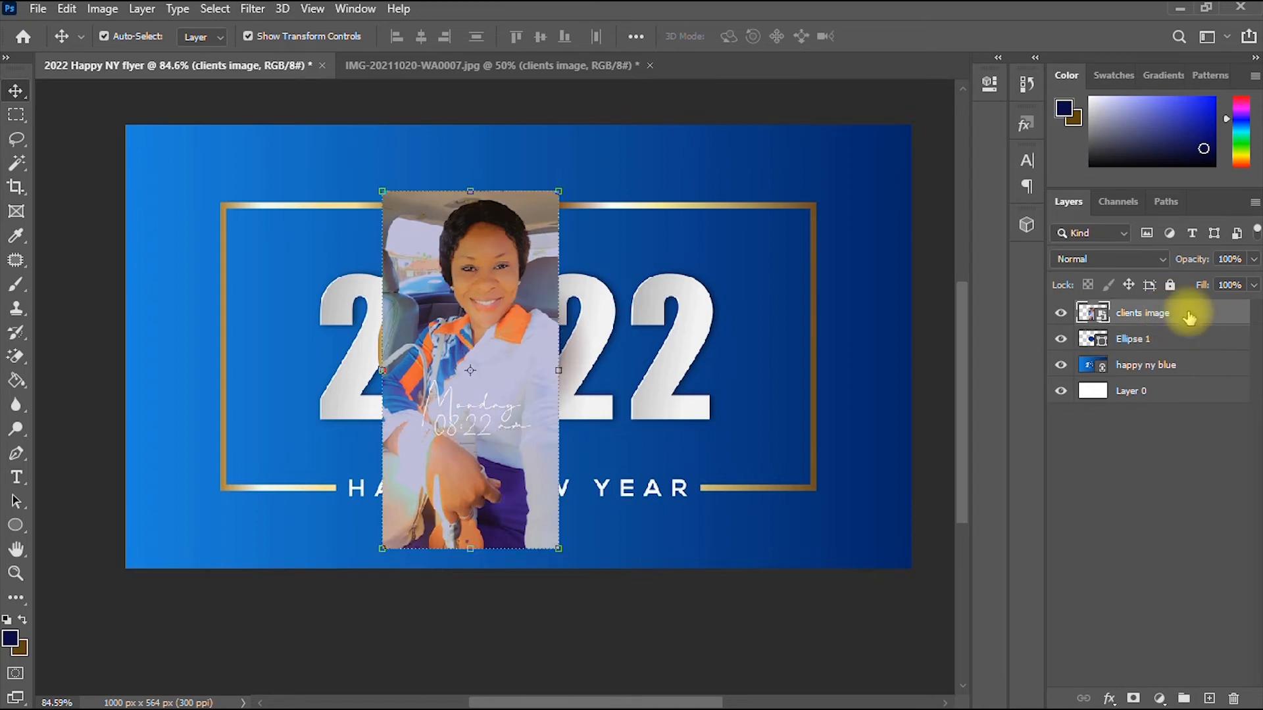
right_click(1189, 319)
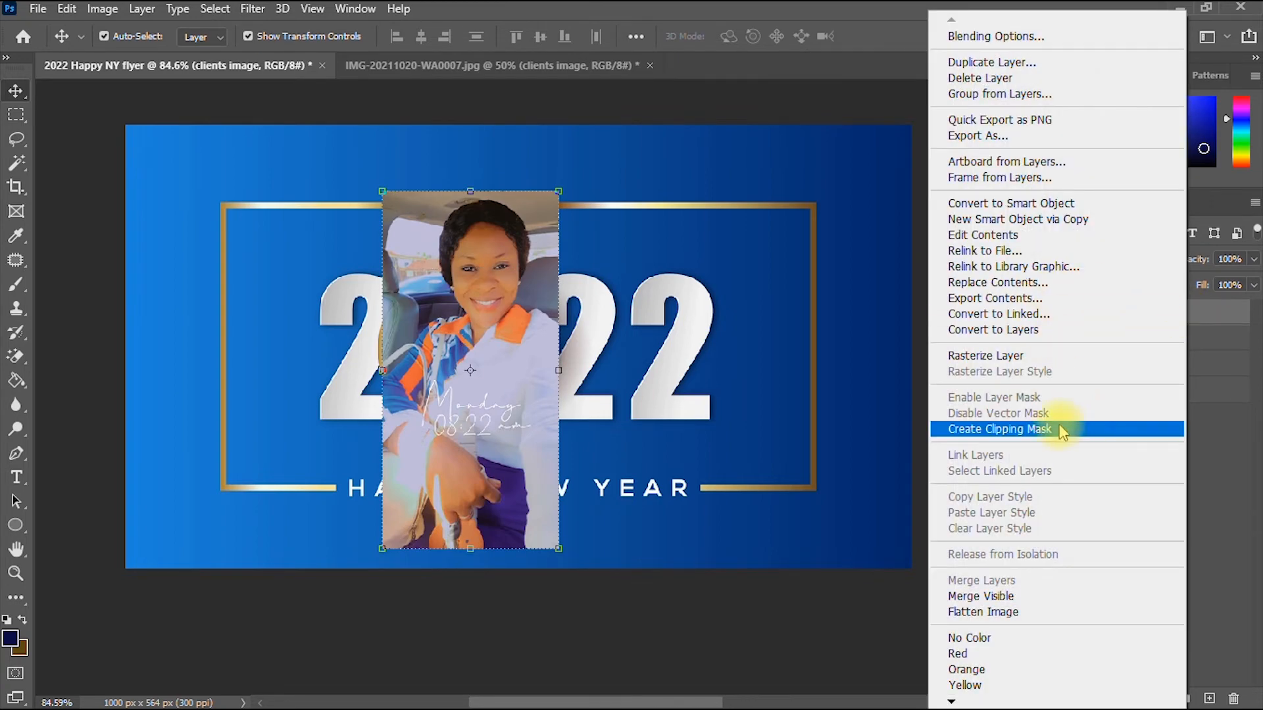
left_click(1019, 429)
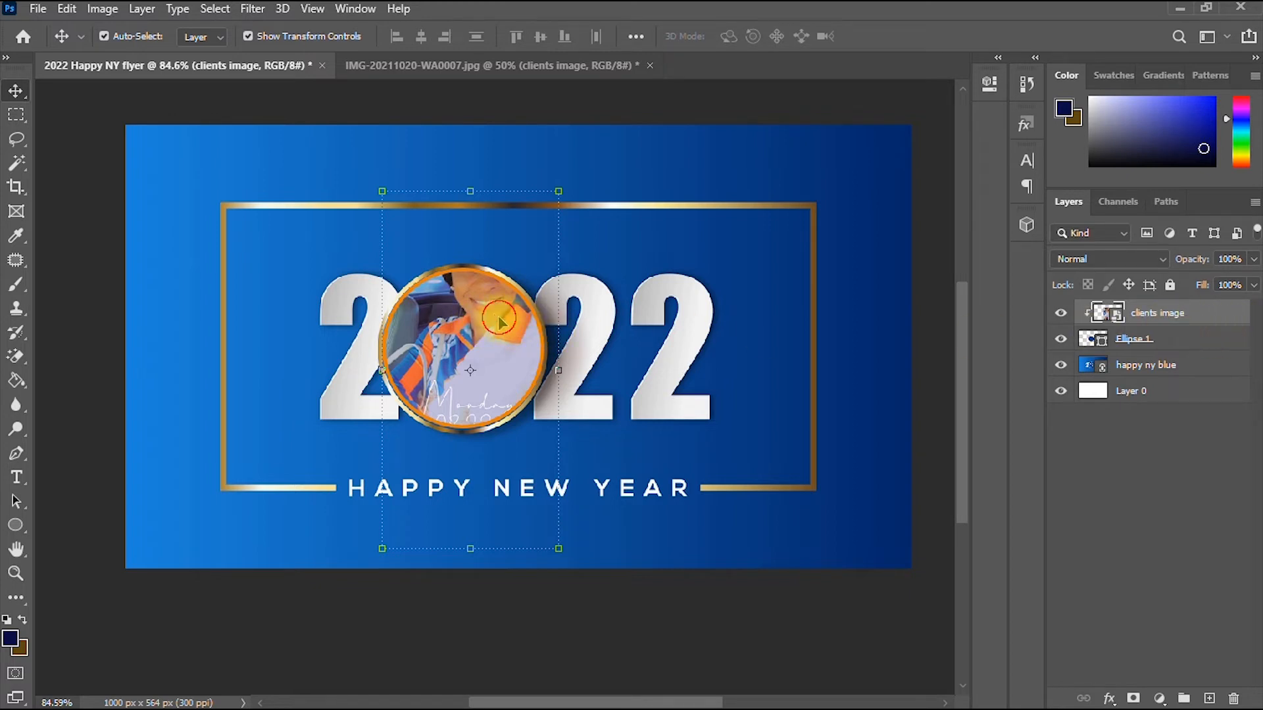
left_click_drag(499, 321, 484, 375)
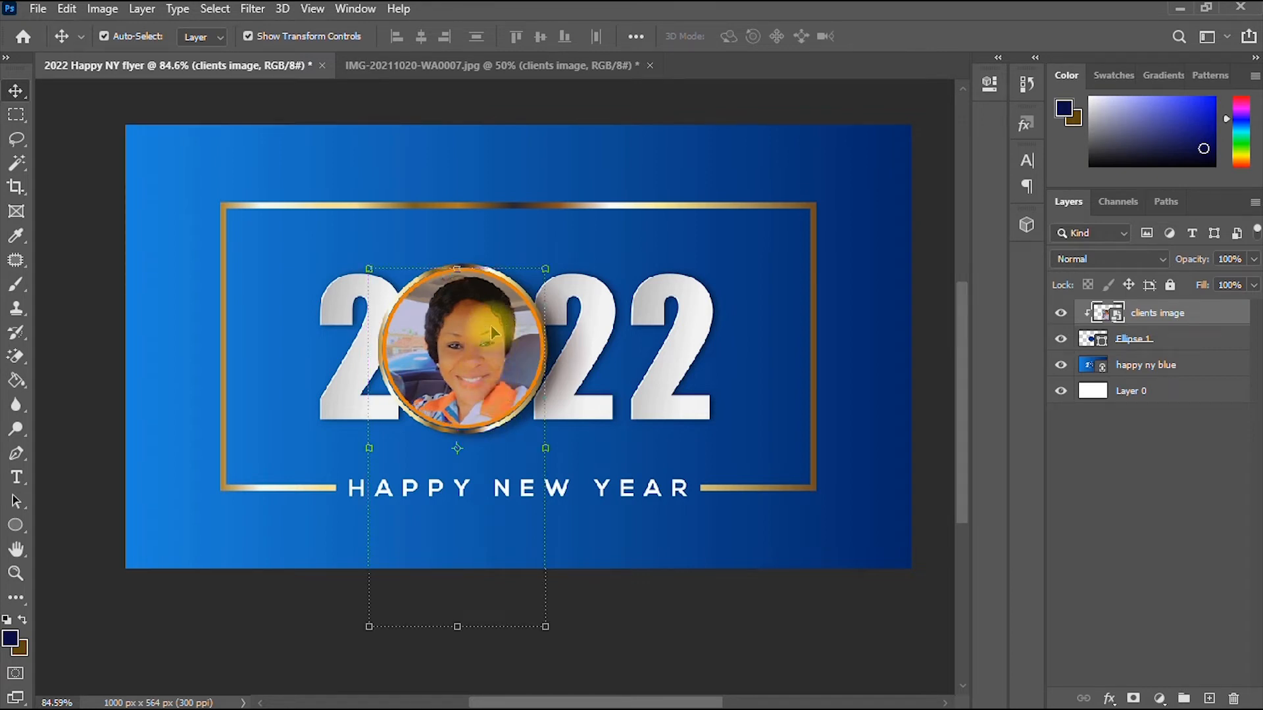
left_click_drag(474, 352, 471, 354)
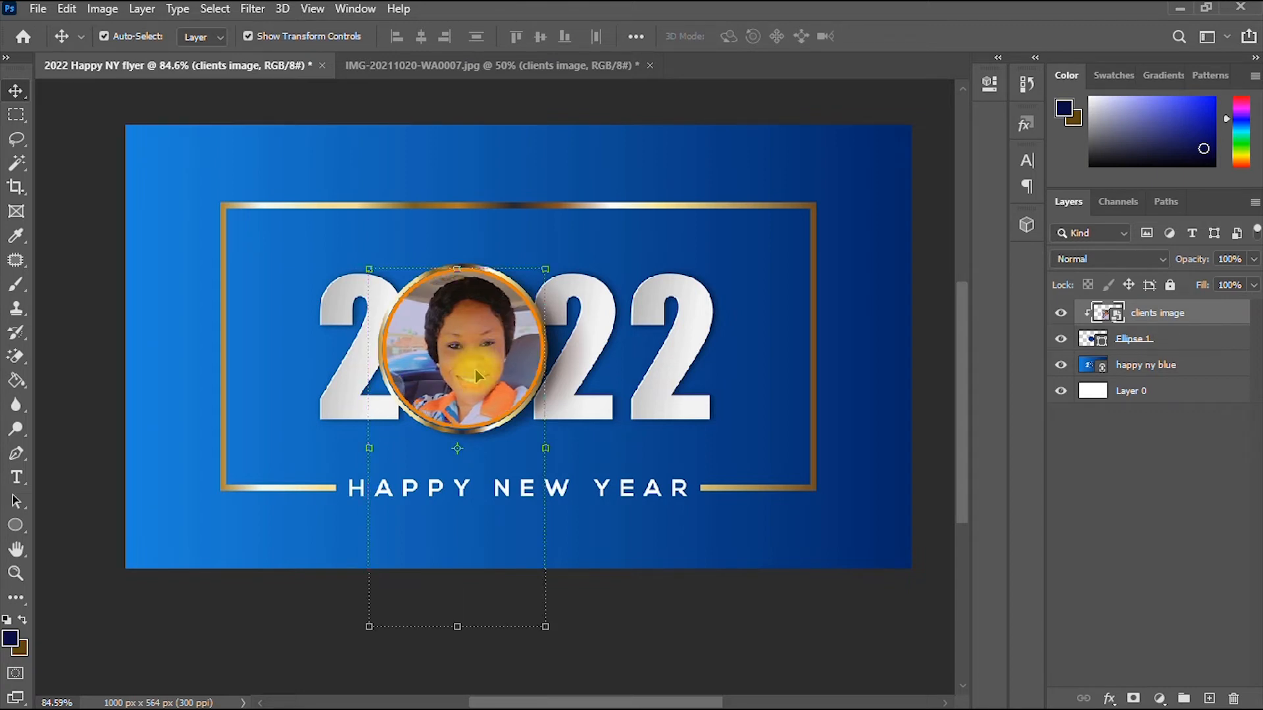
left_click(1129, 448)
- Set the Ellipse tool's stroke width to 0 px in the options bar
scroll(643, 486, "up", 2)
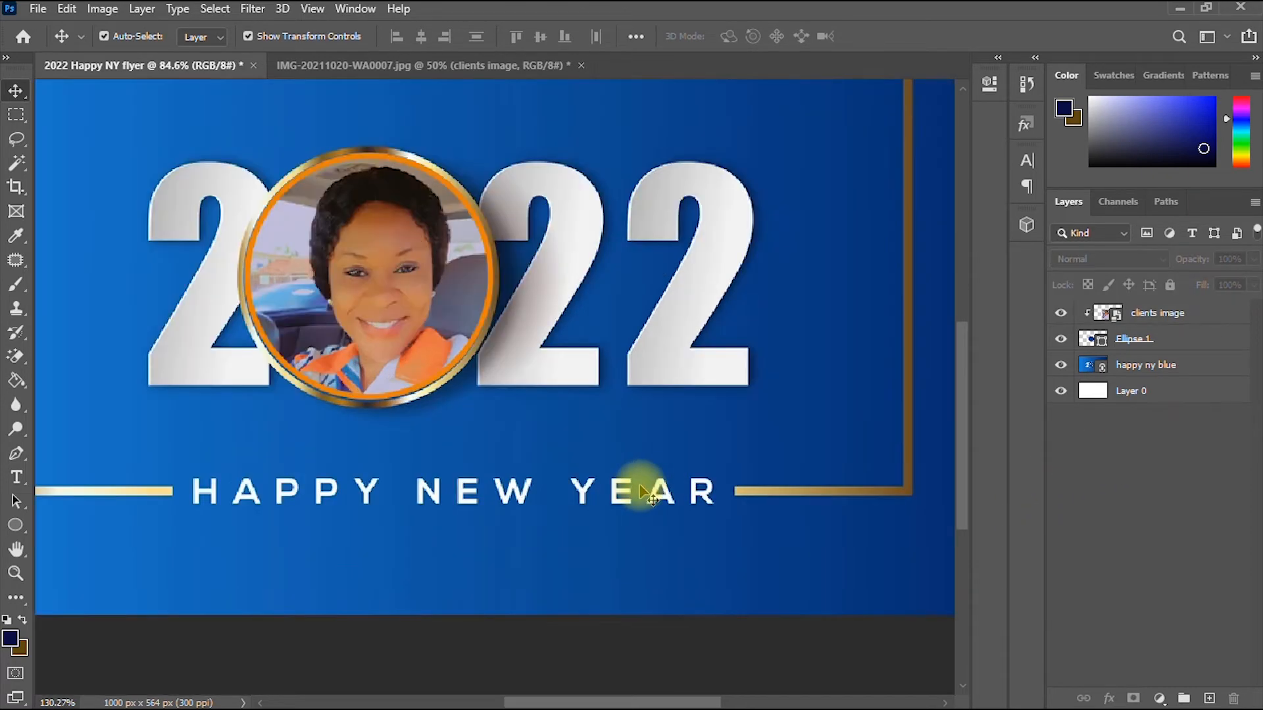
scroll(643, 490, "up", 1)
scroll(592, 473, "down", 1)
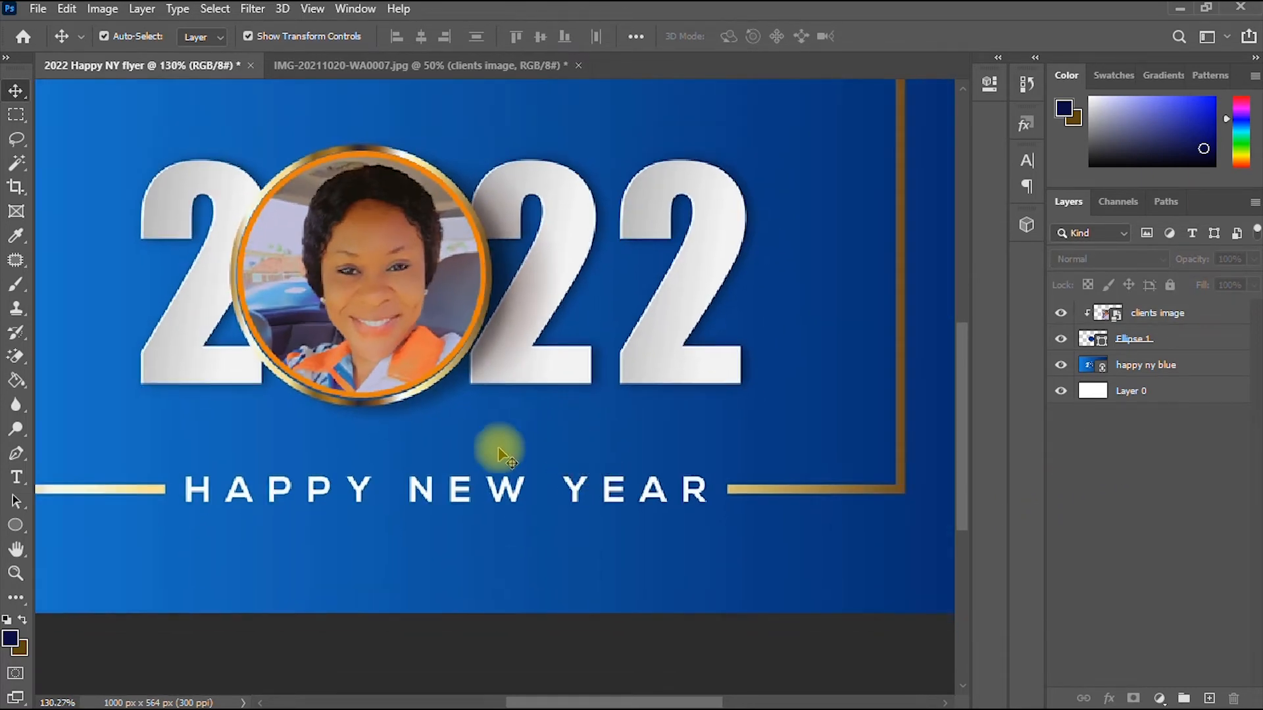
left_click(369, 392)
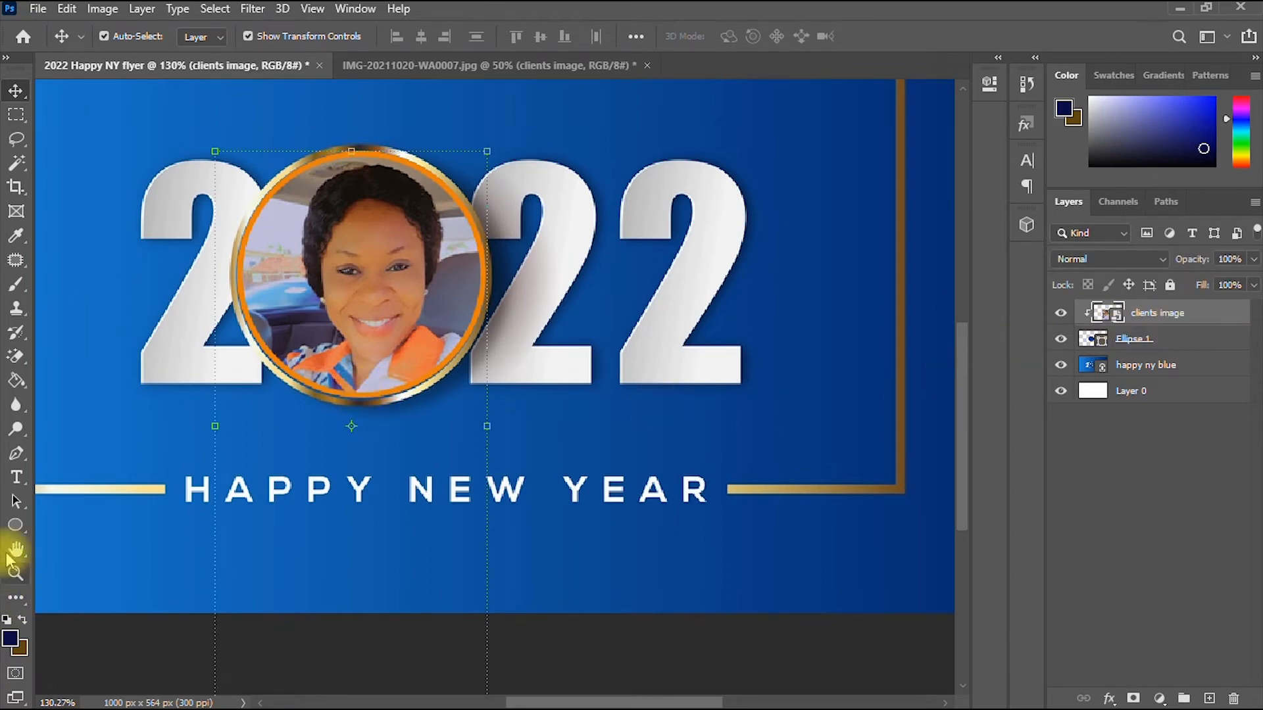
left_click(16, 525)
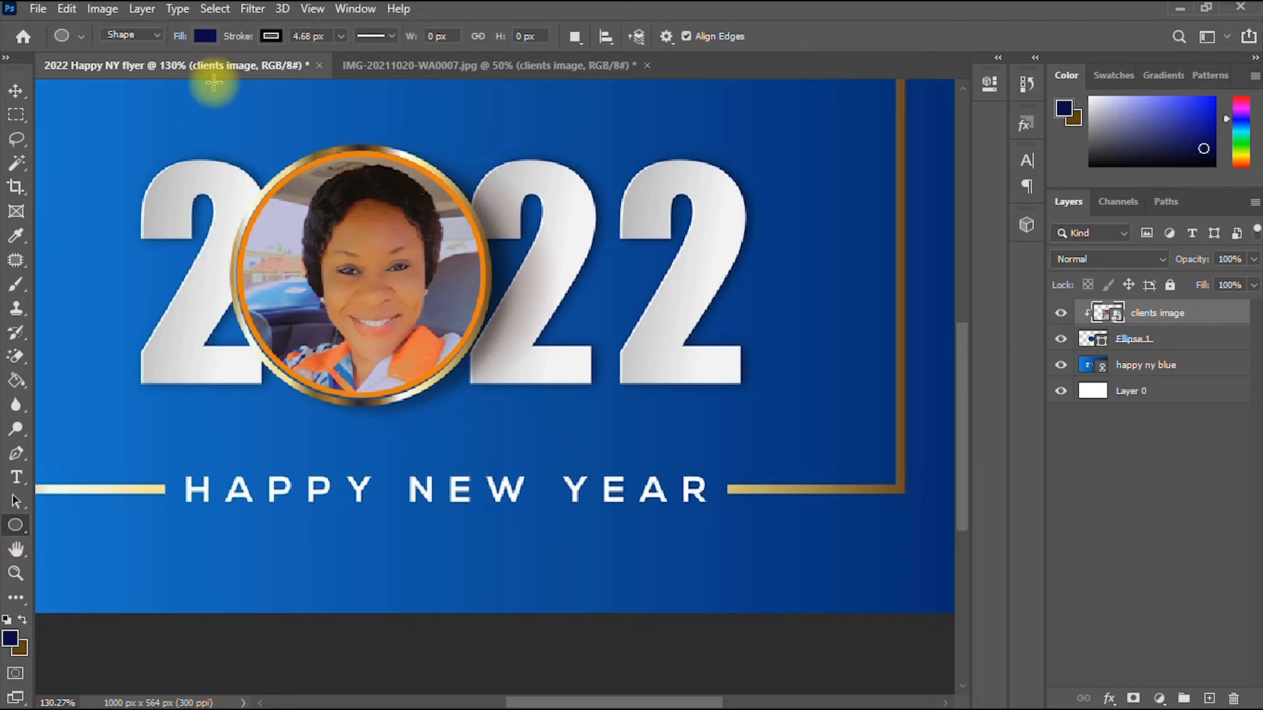
left_click(340, 37)
left_click_drag(338, 55, 317, 55)
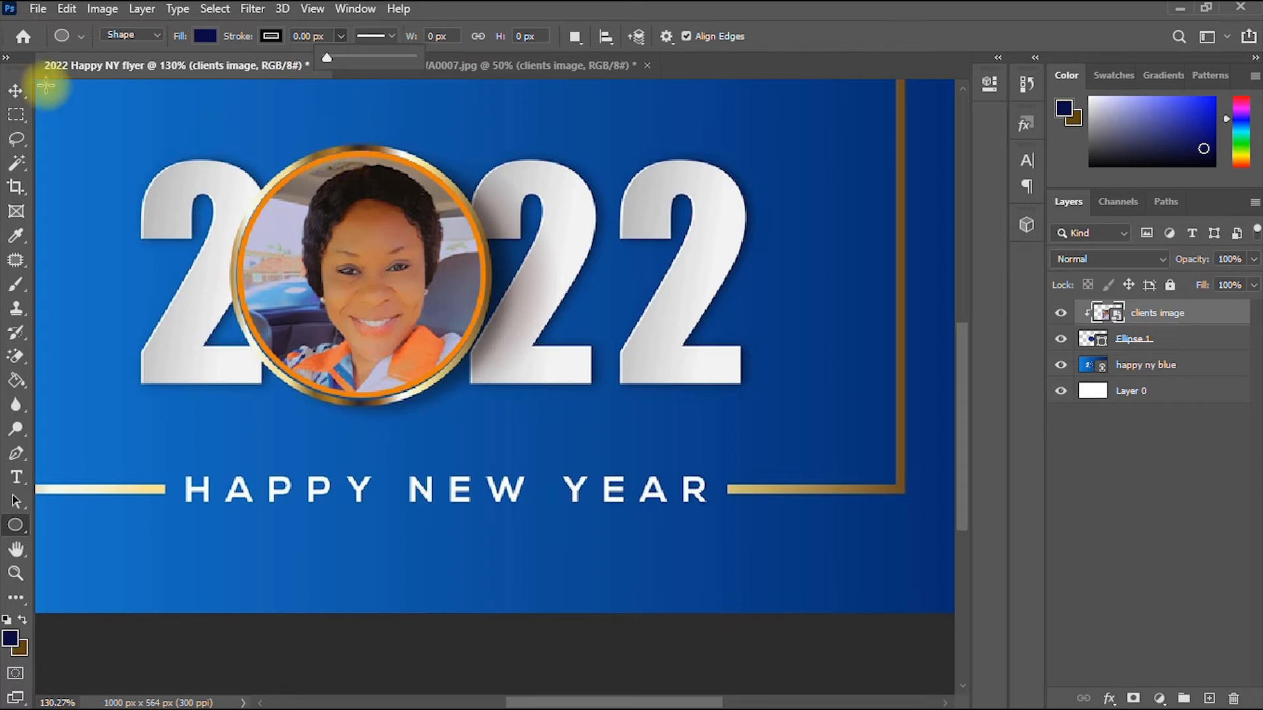
left_click(15, 90)
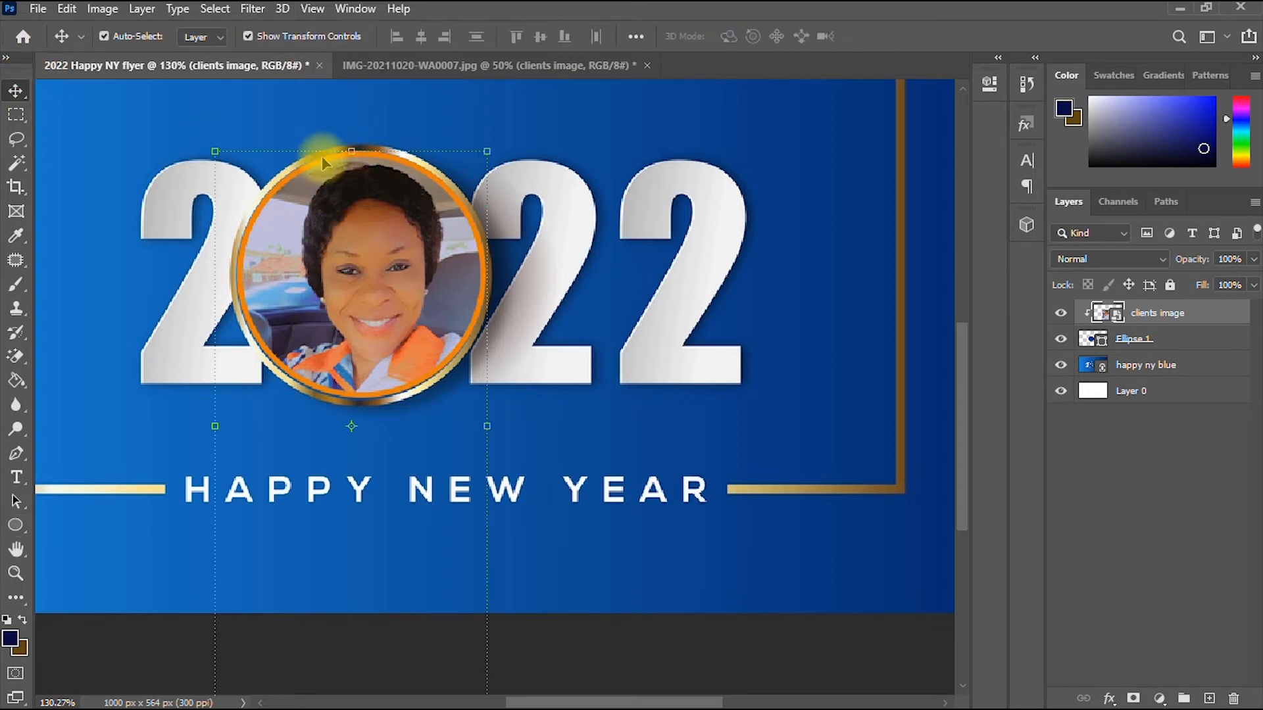
scroll(341, 232, "up", 1)
scroll(341, 231, "down", 3)
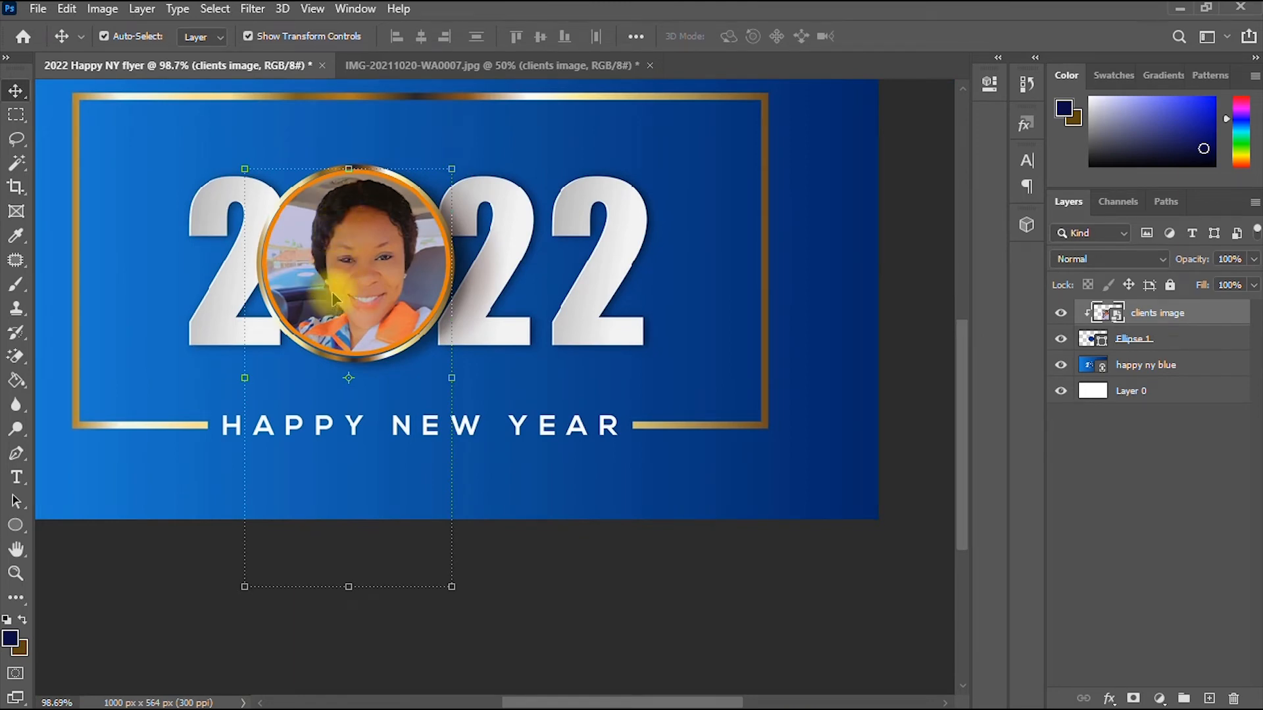
scroll(368, 428, "up", 3)
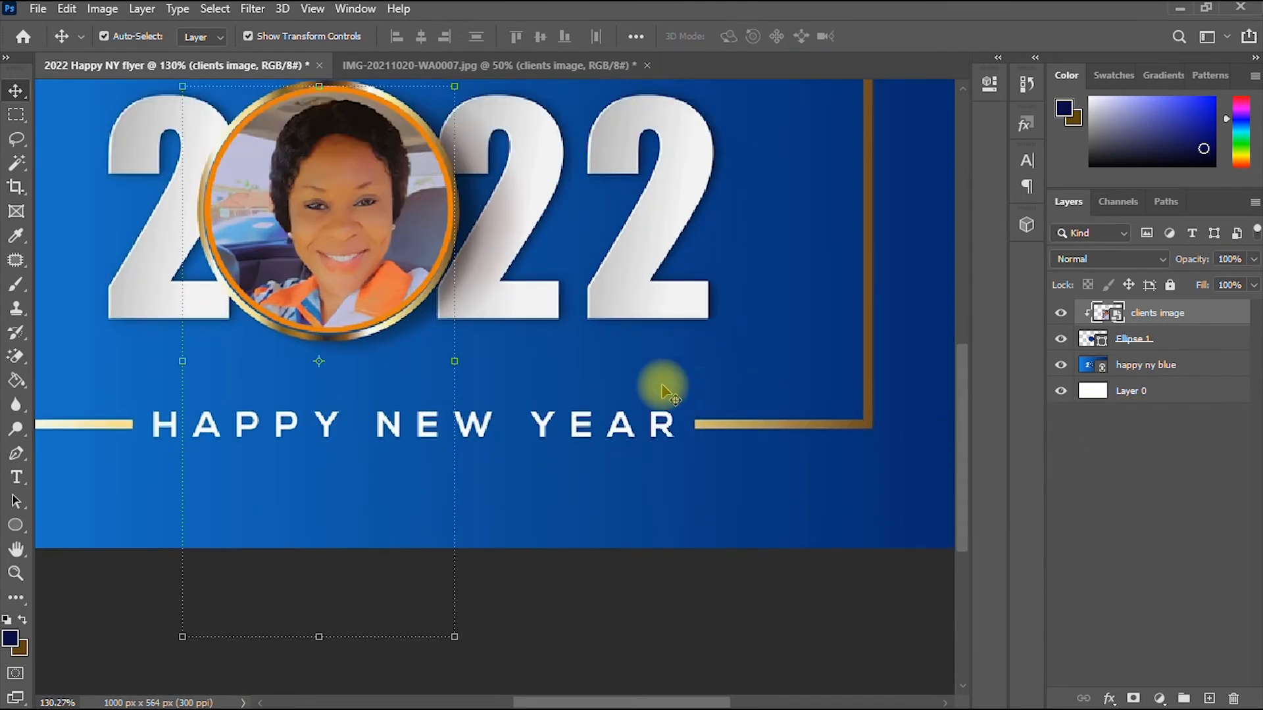
scroll(660, 386, "down", 3)
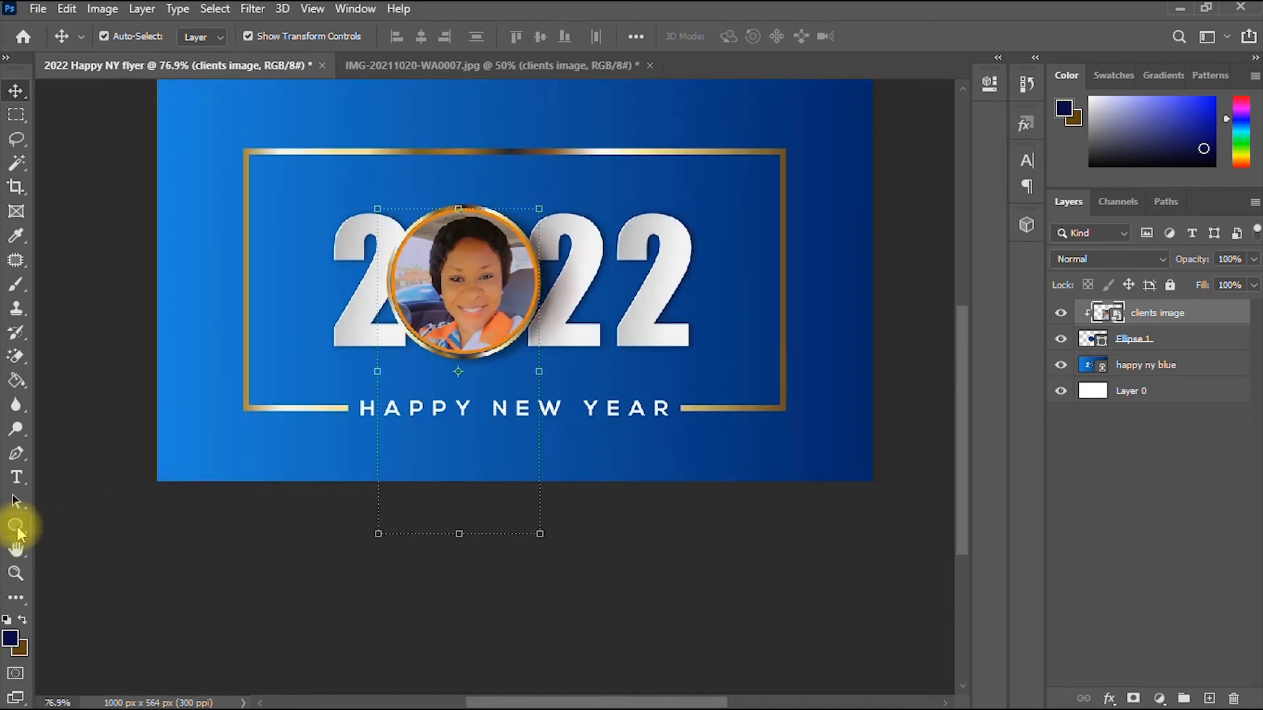
- Draw a long thin rectangle below HAPPY NEW YEAR and fill it orange
left_click(16, 530)
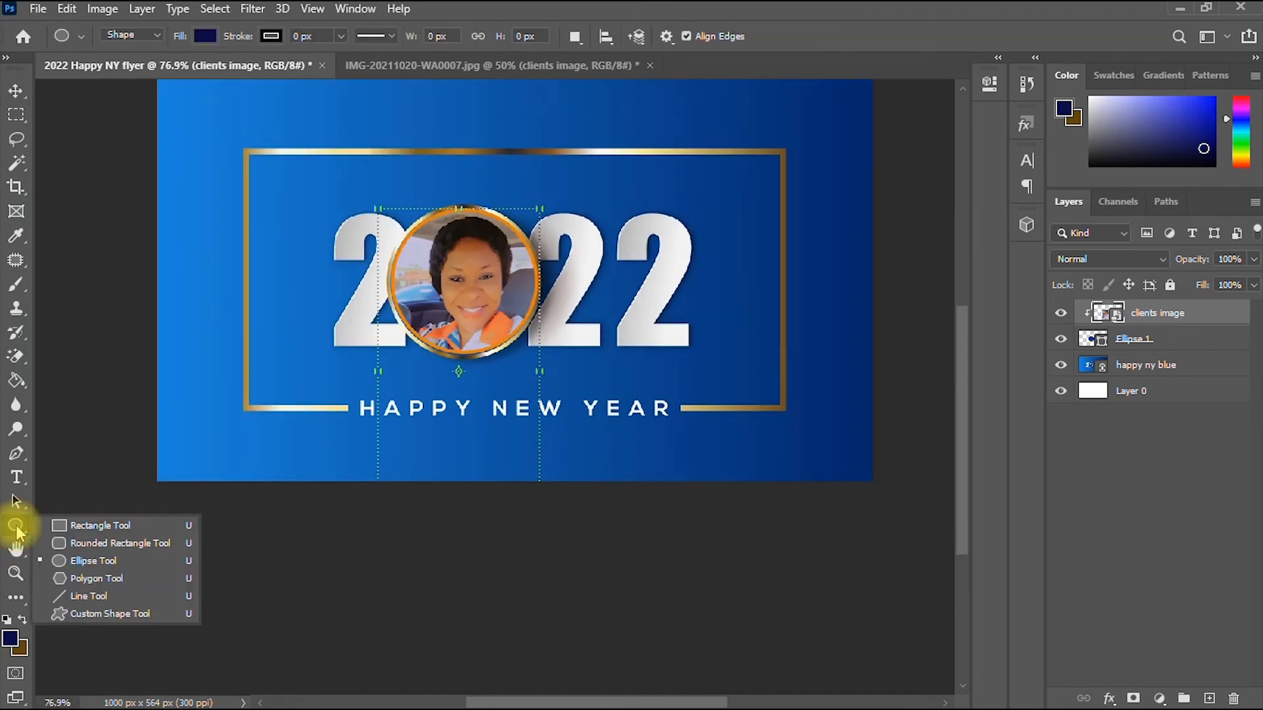
left_click(106, 526)
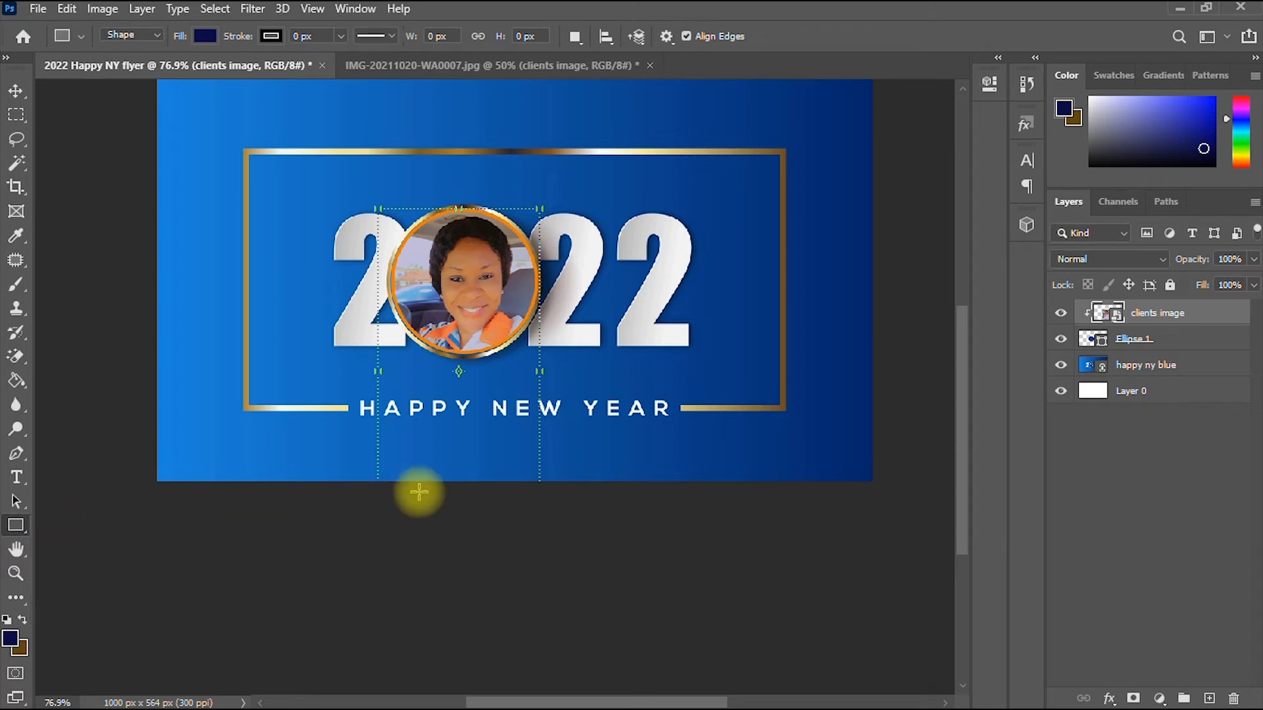
left_click_drag(962, 353, 961, 345)
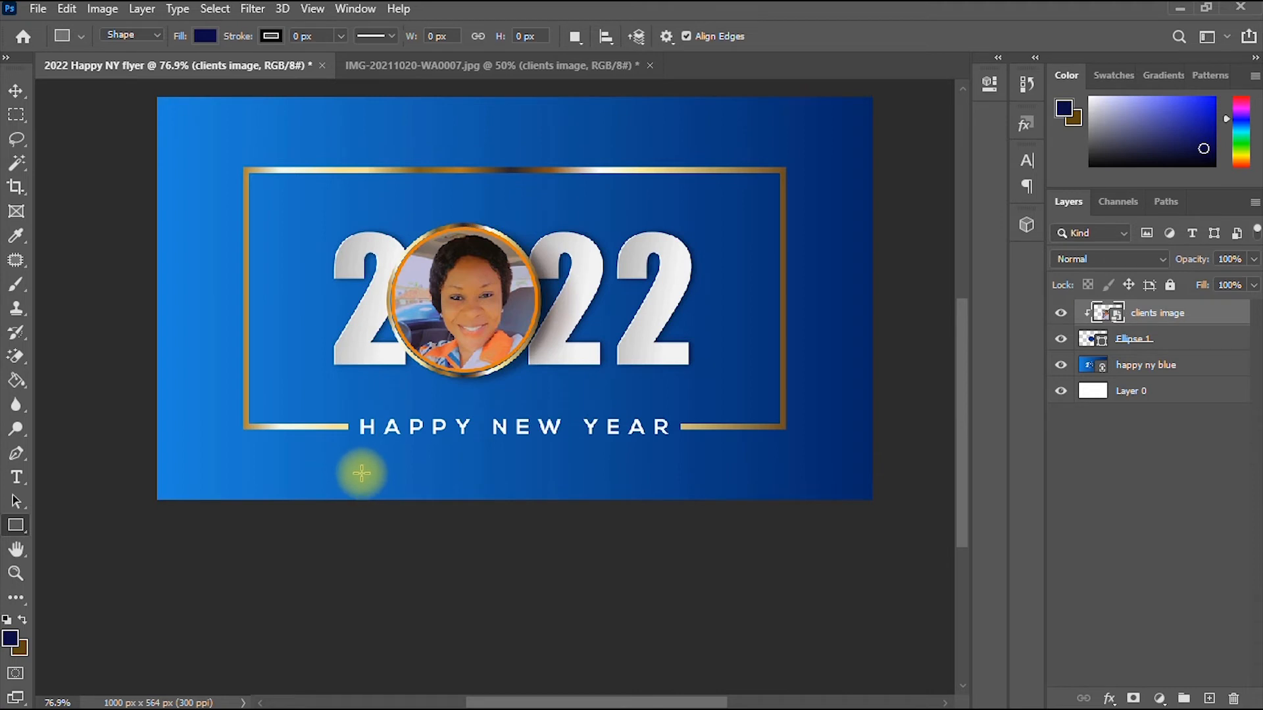
left_click_drag(371, 467, 380, 475)
left_click_drag(556, 476, 711, 490)
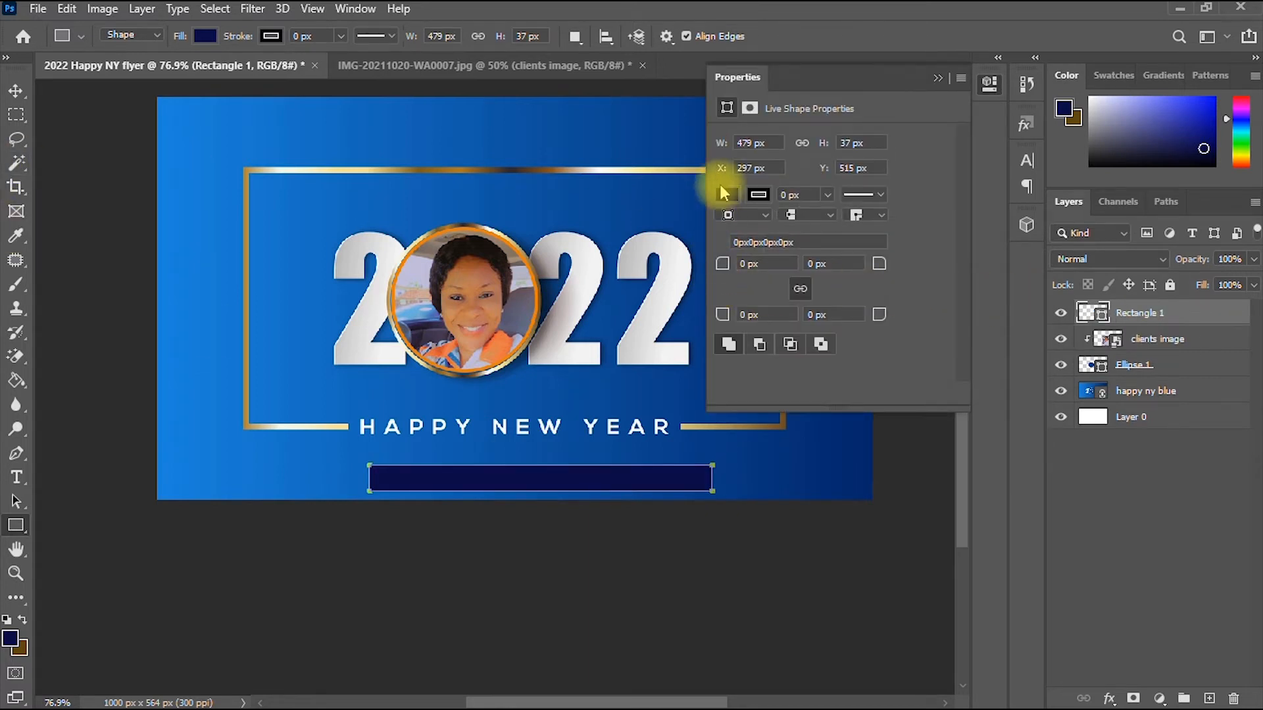
left_click(732, 198)
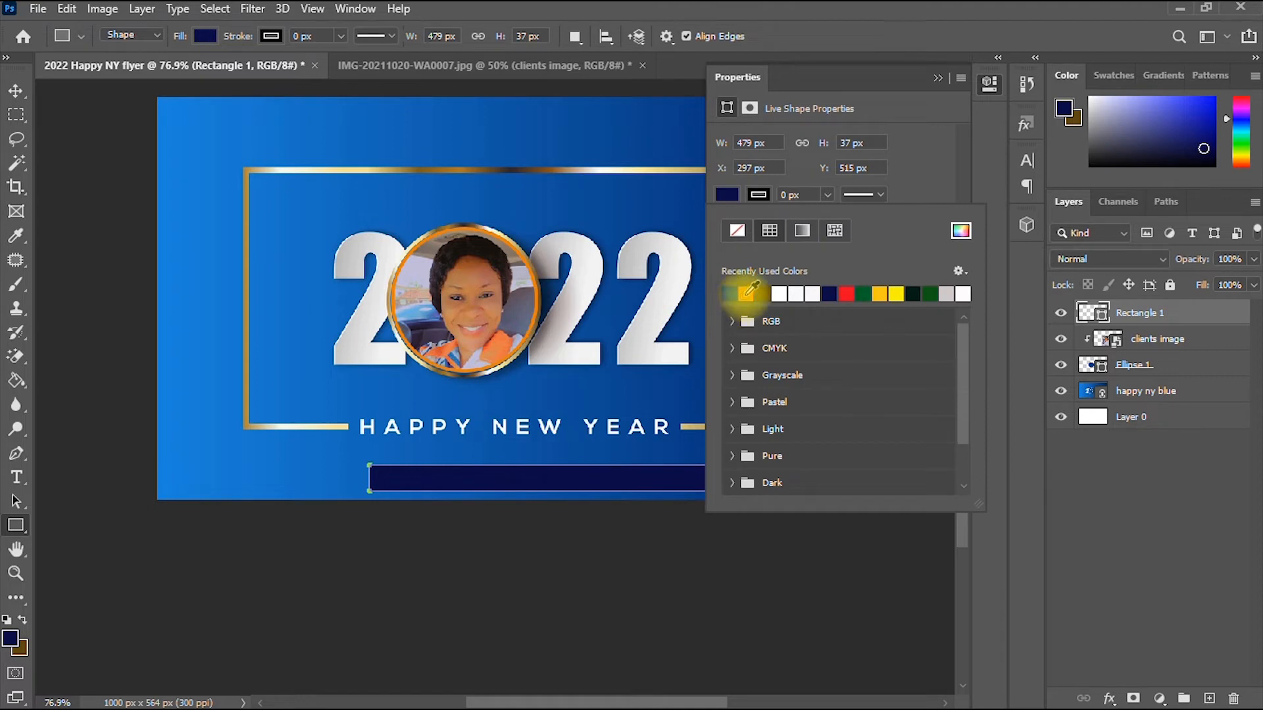
left_click(746, 294)
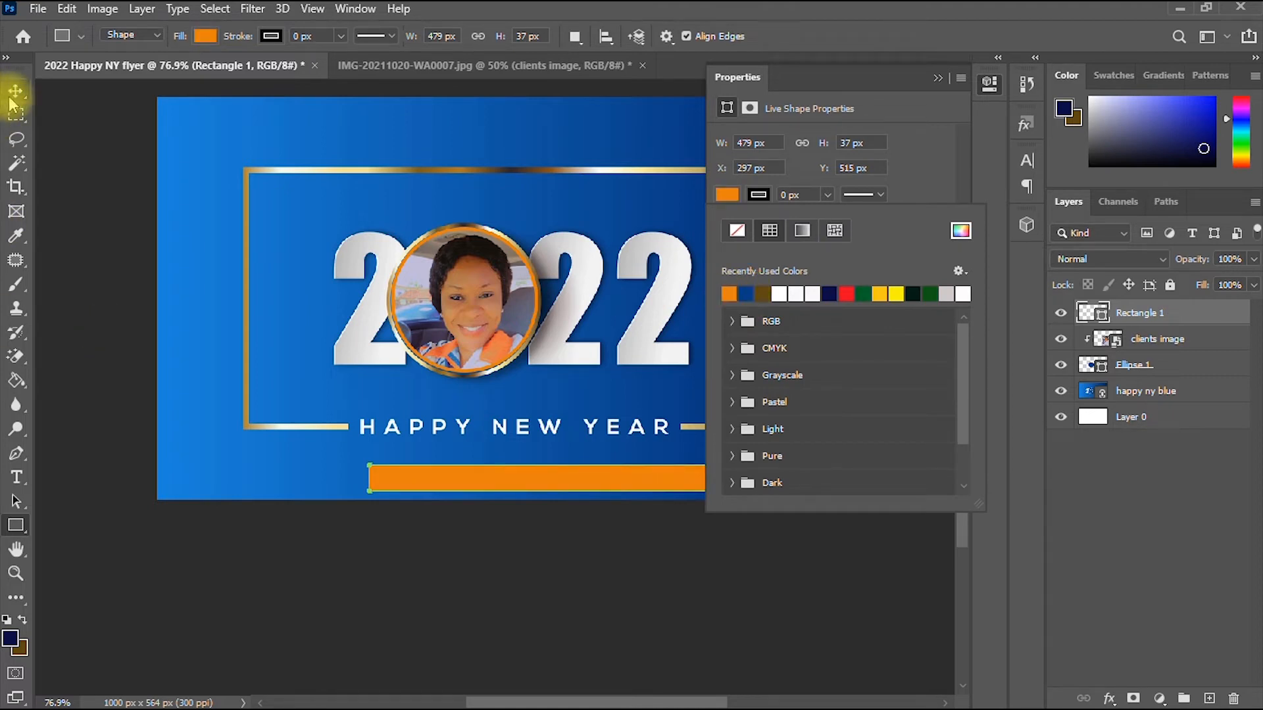
- Widen the orange bar to about 128.74% with Free Transform and commit
left_click(16, 91)
key("ctrl+t")
mouse_move(536, 475)
left_mouse_down()
mouse_move(519, 467)
mouse_move(555, 471)
left_mouse_up()
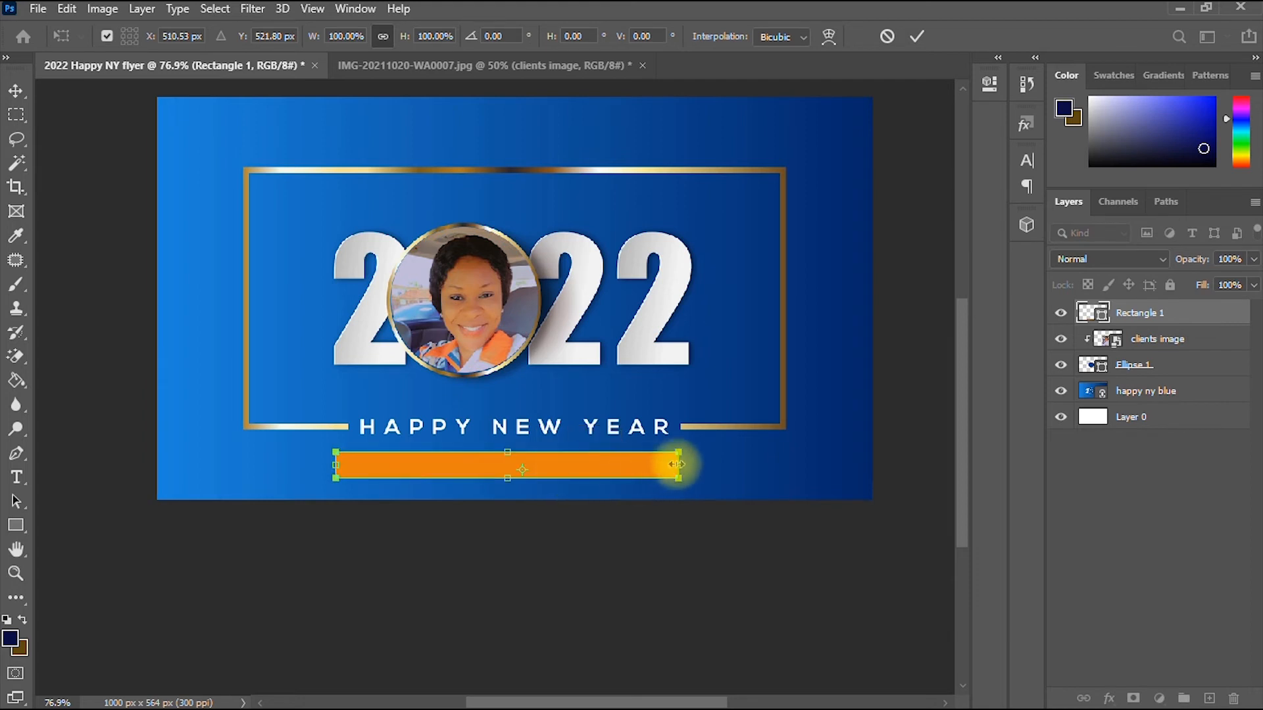
left_click_drag(678, 465, 740, 463)
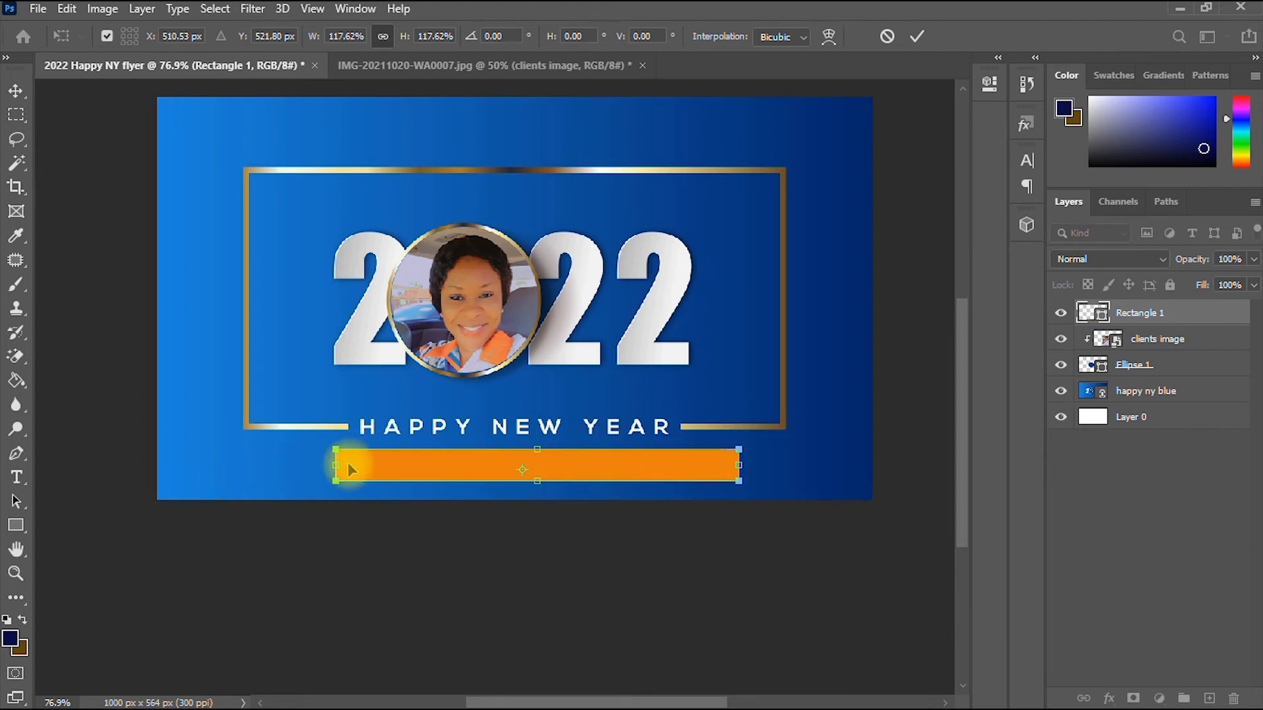
left_click_drag(339, 465, 296, 464)
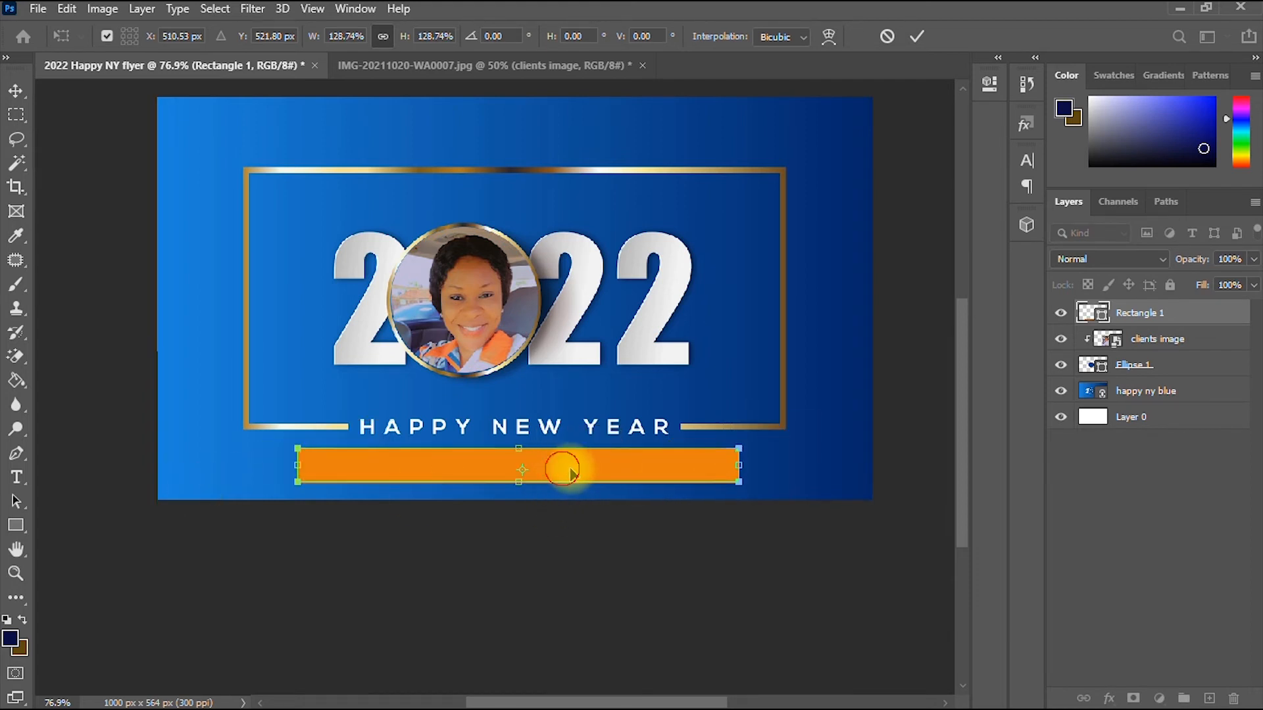
left_click_drag(562, 473, 580, 476)
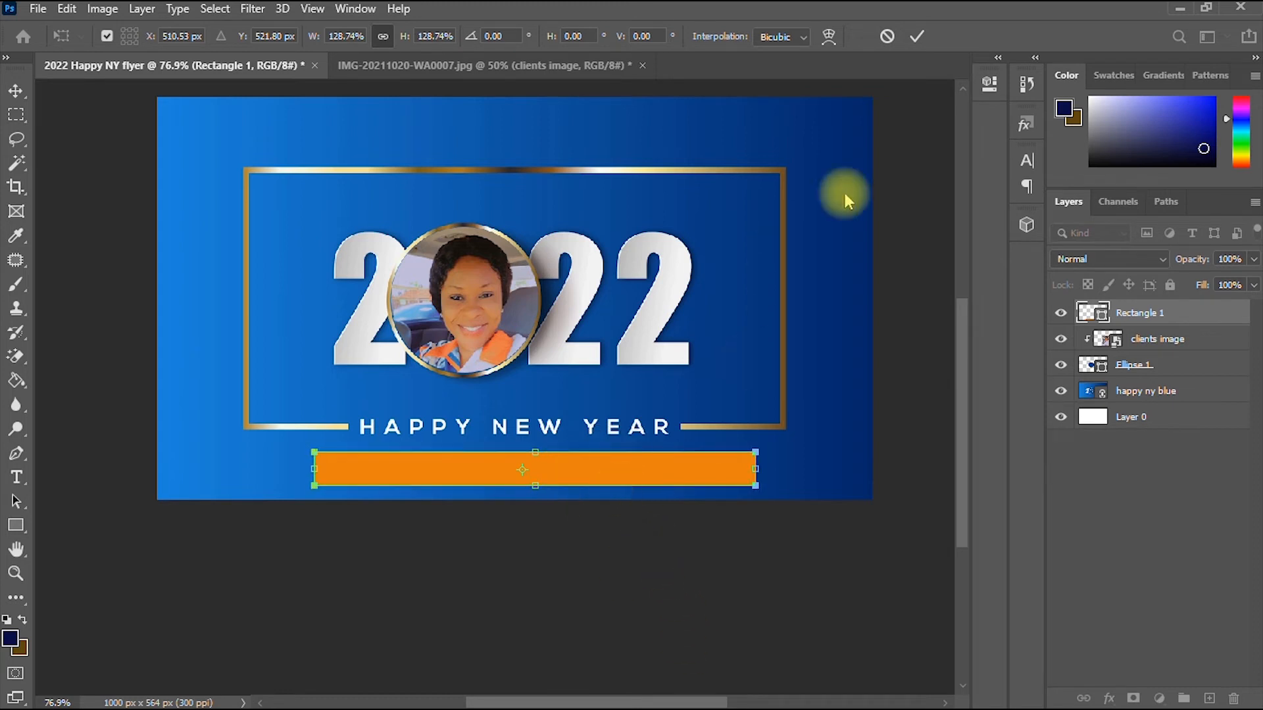
left_click(917, 36)
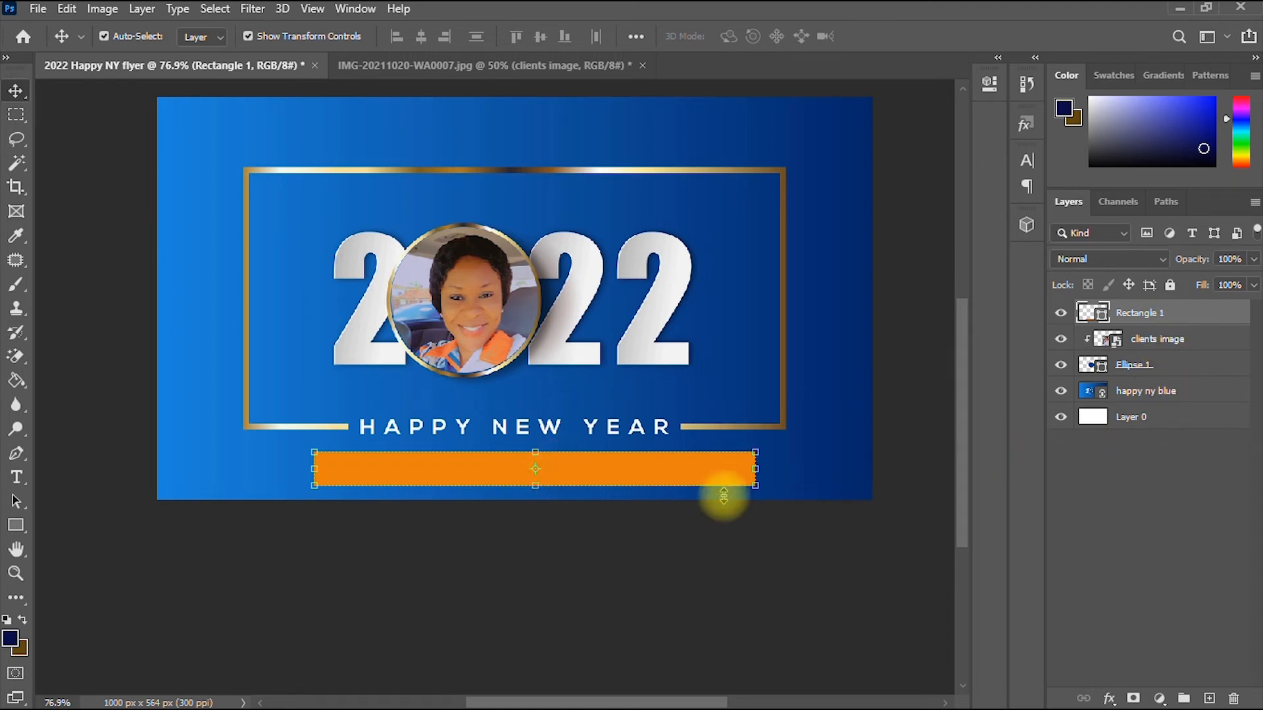
- Change the bar's fill to the lighter orange #e8871e
left_click(16, 525)
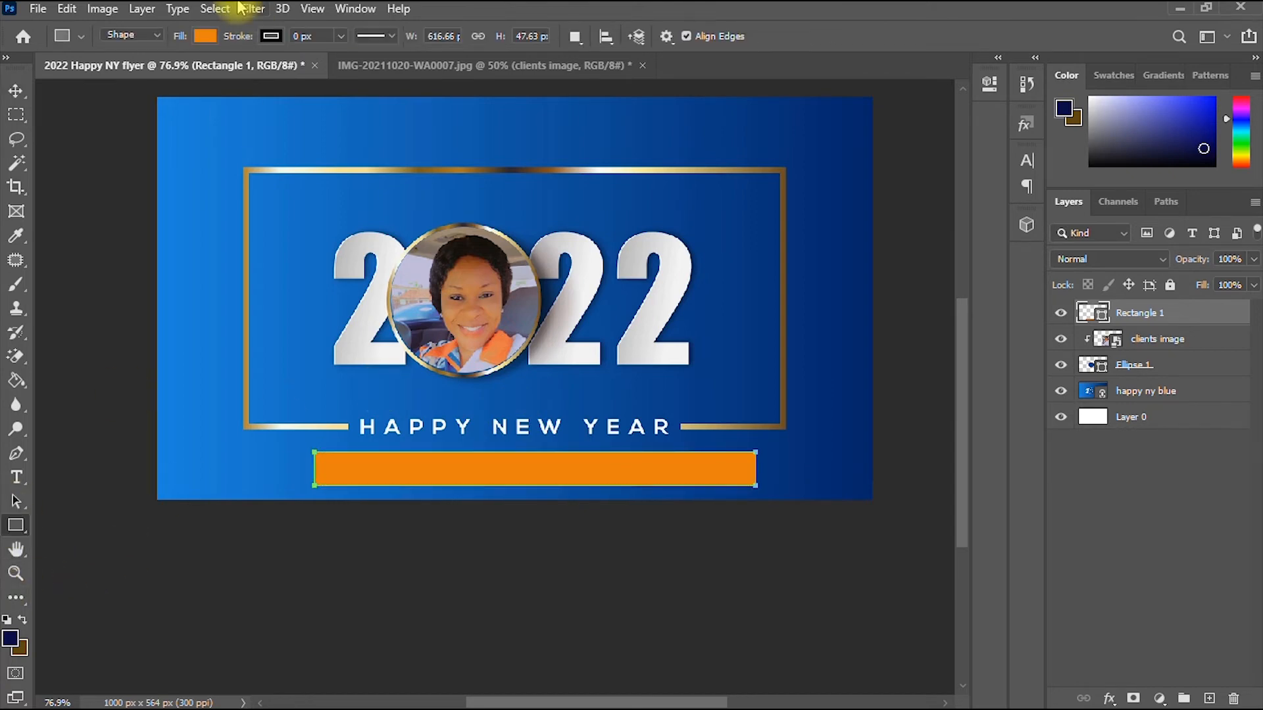
left_click(206, 36)
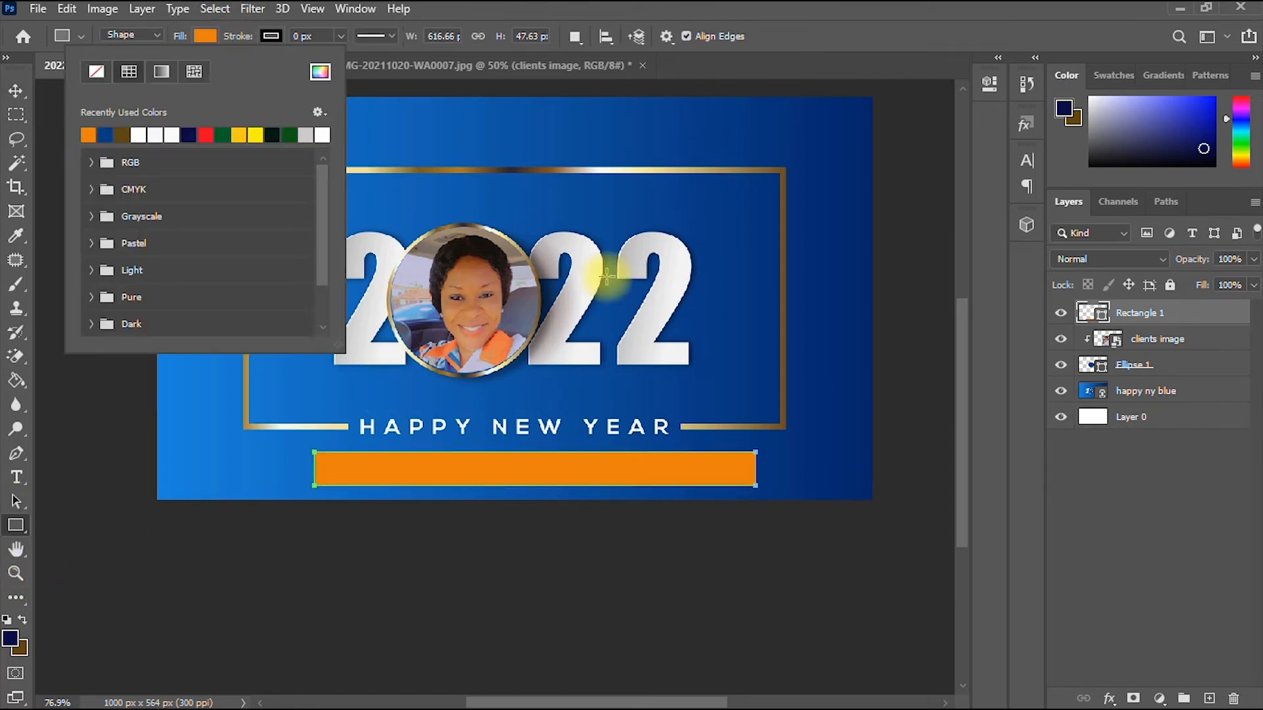
left_click(320, 71)
left_click_drag(825, 377, 813, 374)
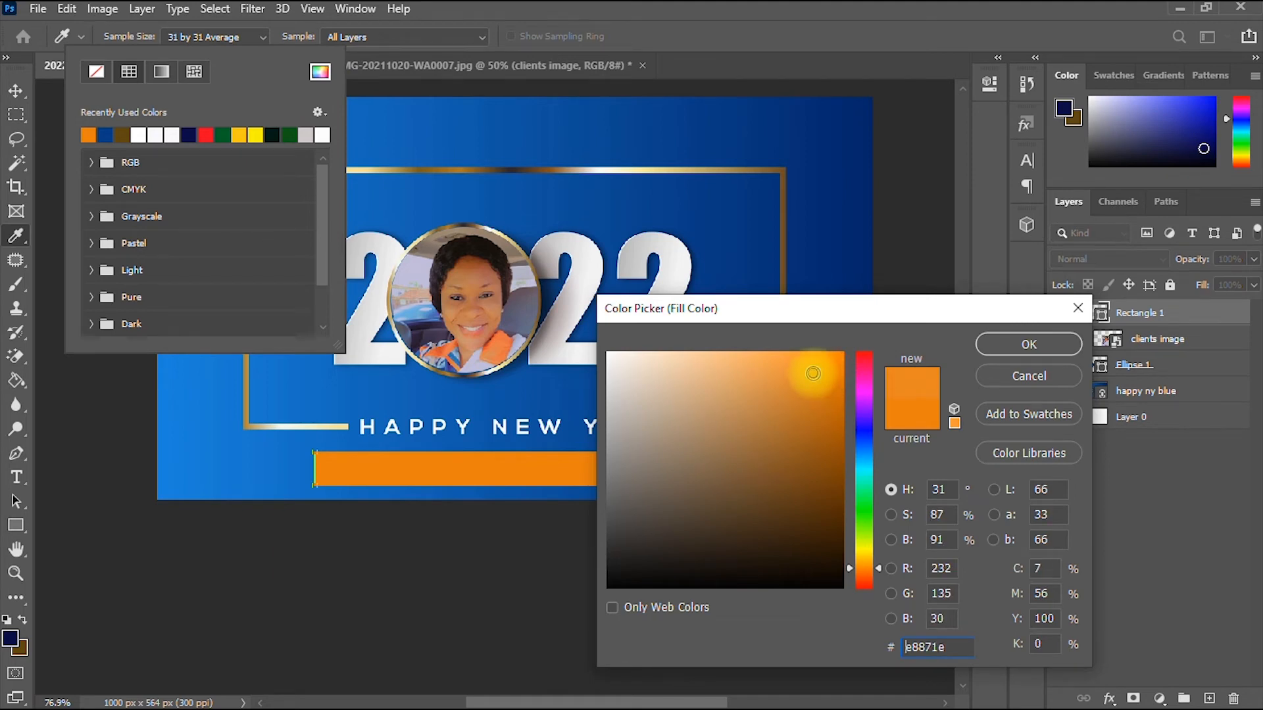
left_click(1029, 344)
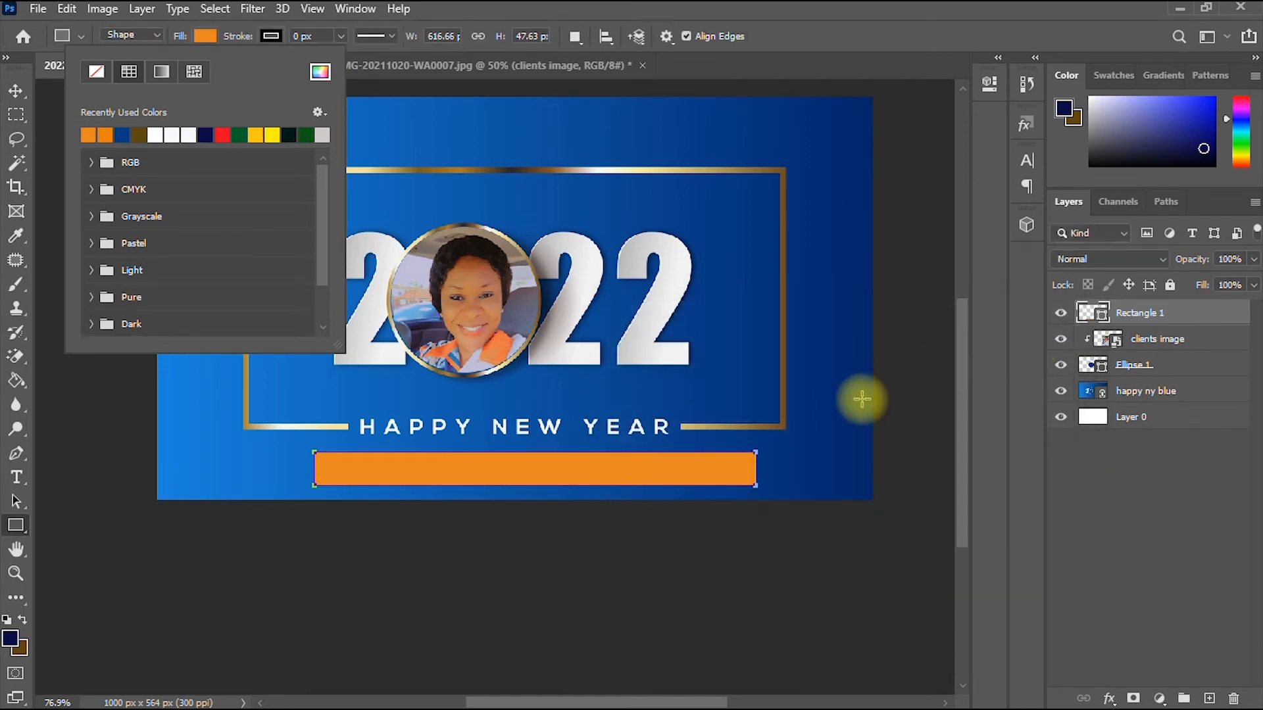
- Shorten the bar from both ends and centre it under HAPPY NEW YEAR
key("v")
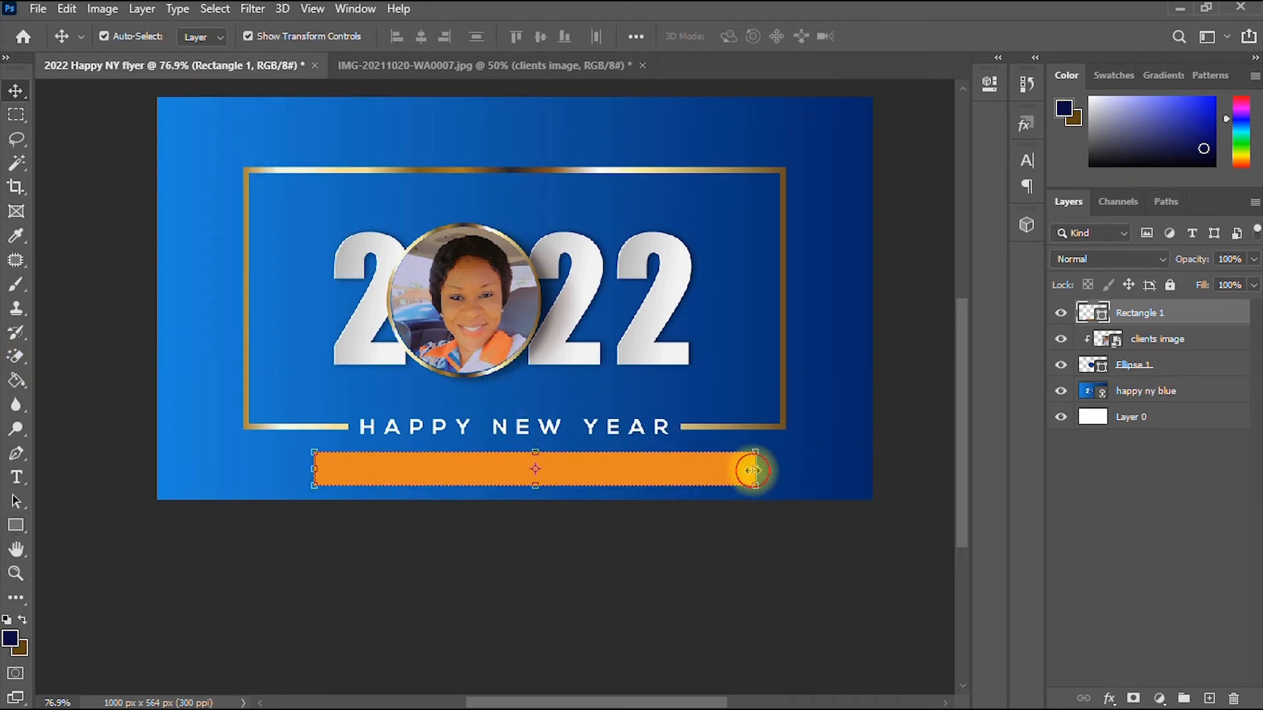
left_click_drag(753, 470, 716, 468)
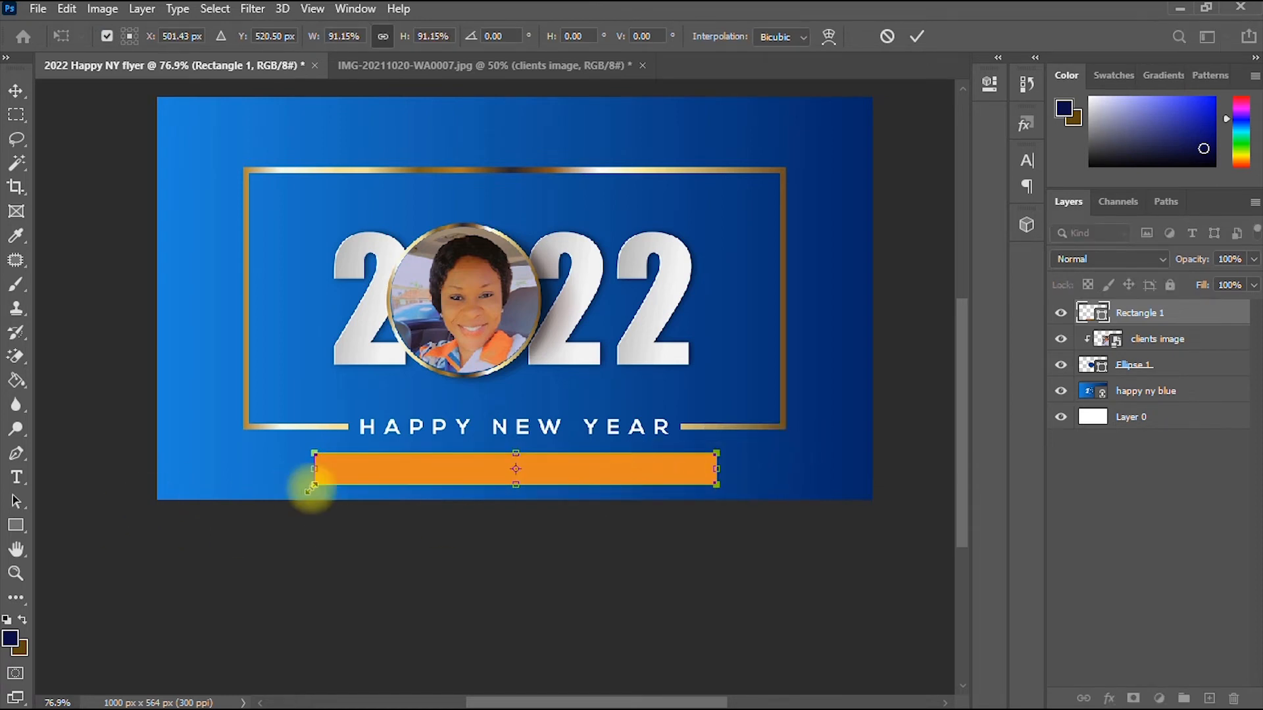
left_click_drag(314, 469, 379, 470)
mouse_move(570, 464)
left_mouse_down()
mouse_move(552, 471)
mouse_move(571, 468)
left_mouse_up()
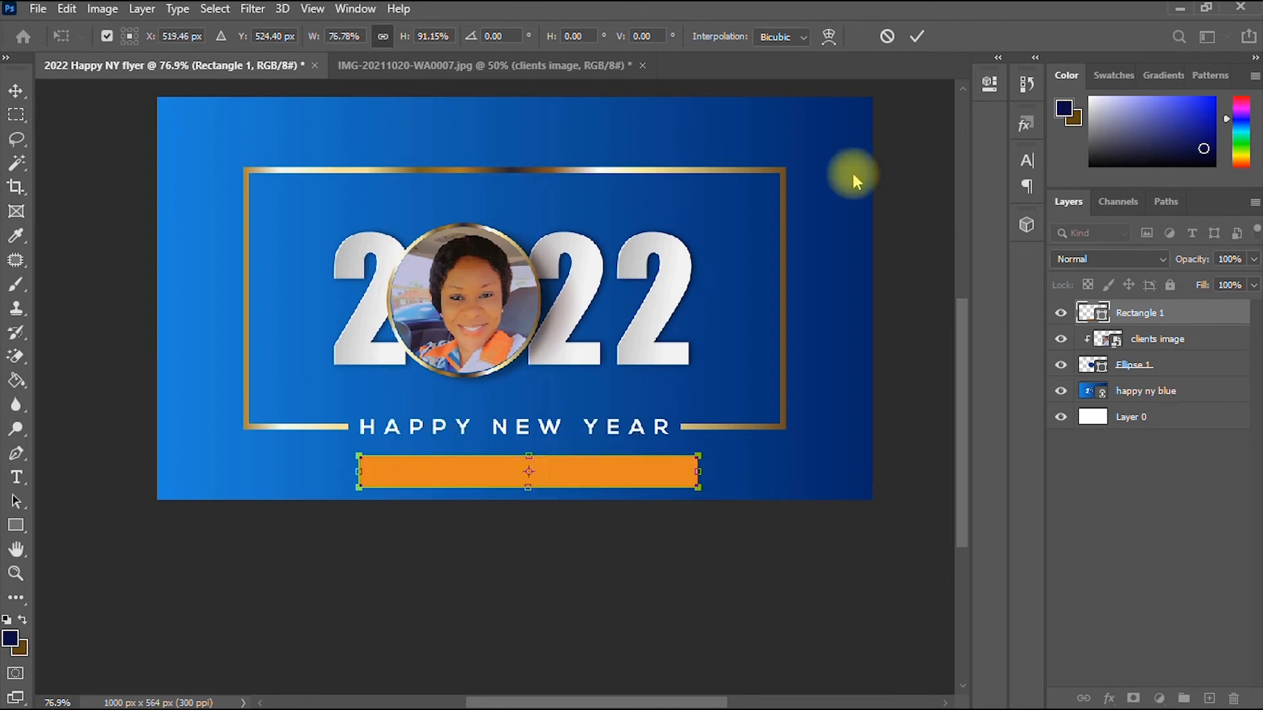
left_click(918, 35)
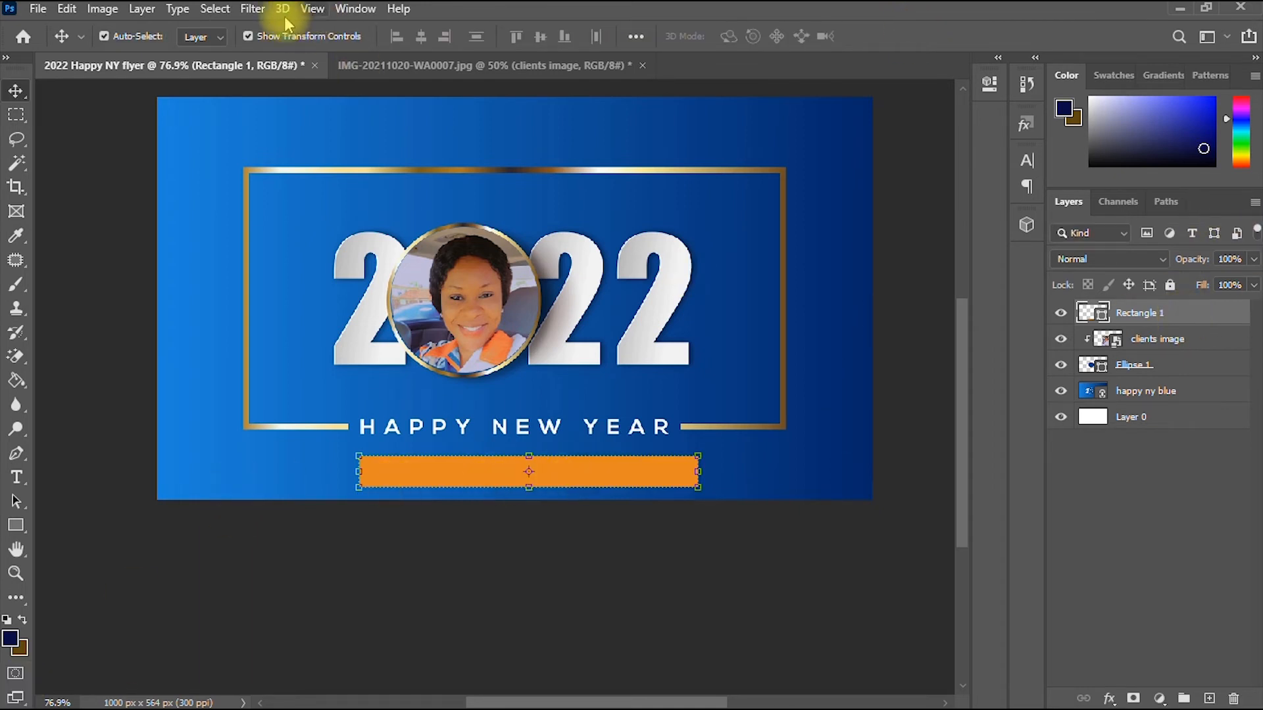
- Rasterize Rectangle 1 and apply a Motion Blur with angle 0° and distance 218 px
left_click(250, 14)
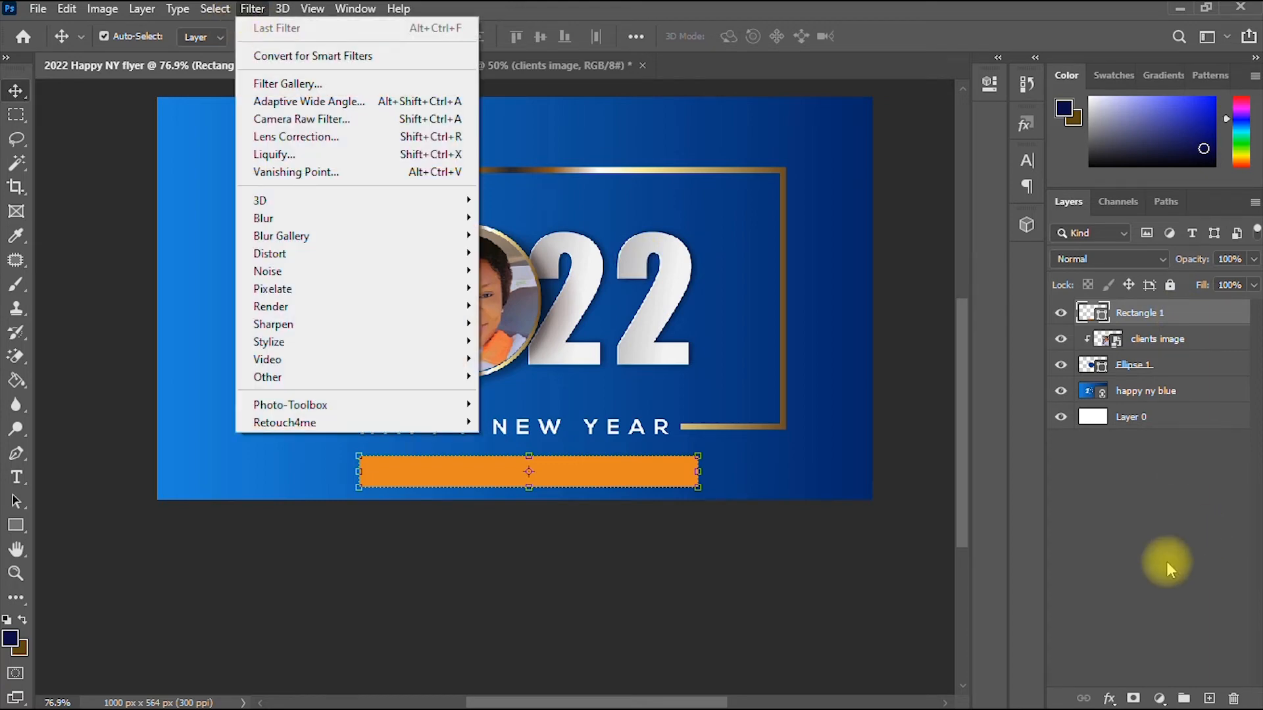
left_click(1151, 570)
left_click(1172, 319)
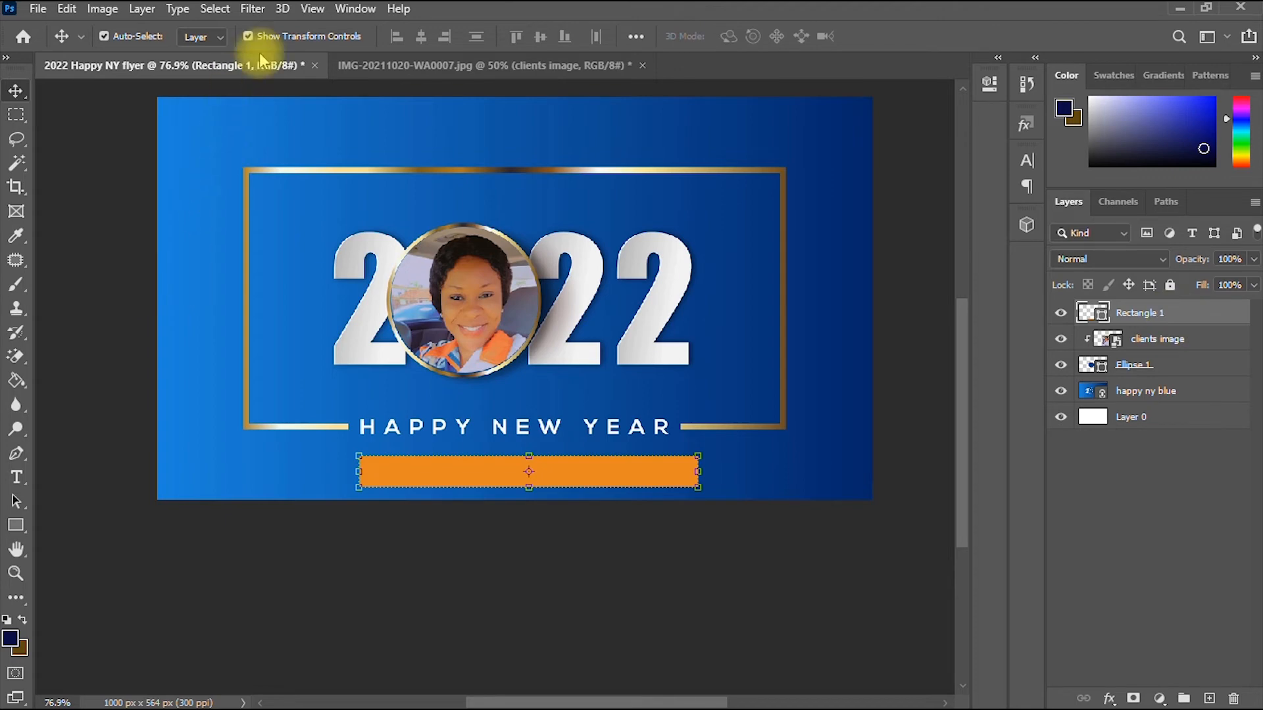
left_click(251, 14)
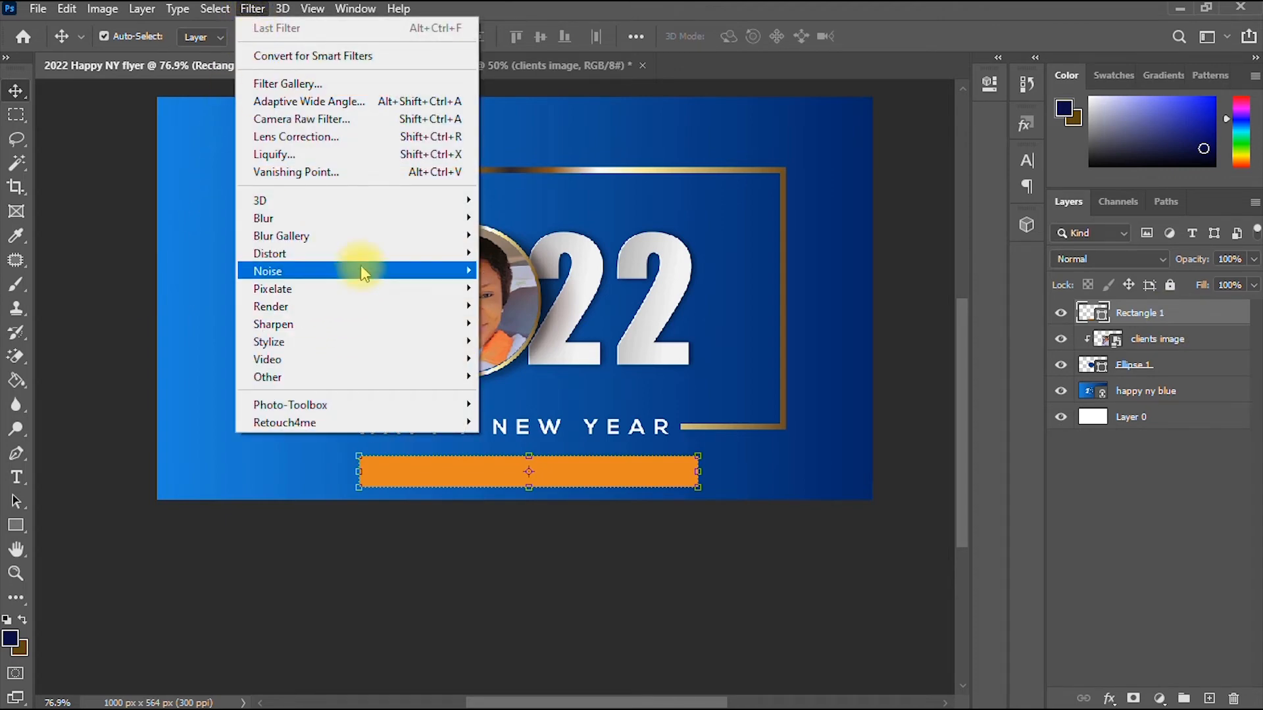
mouse_move(363, 265)
mouse_move(373, 217)
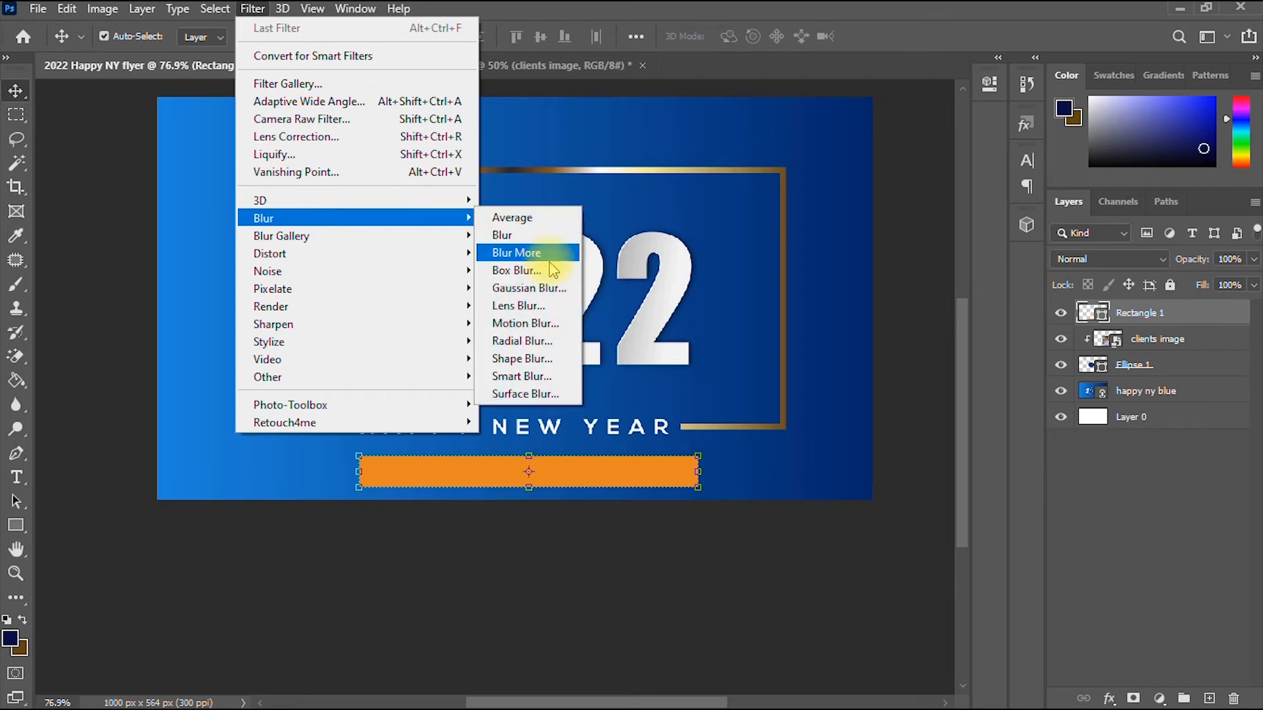
left_click(546, 325)
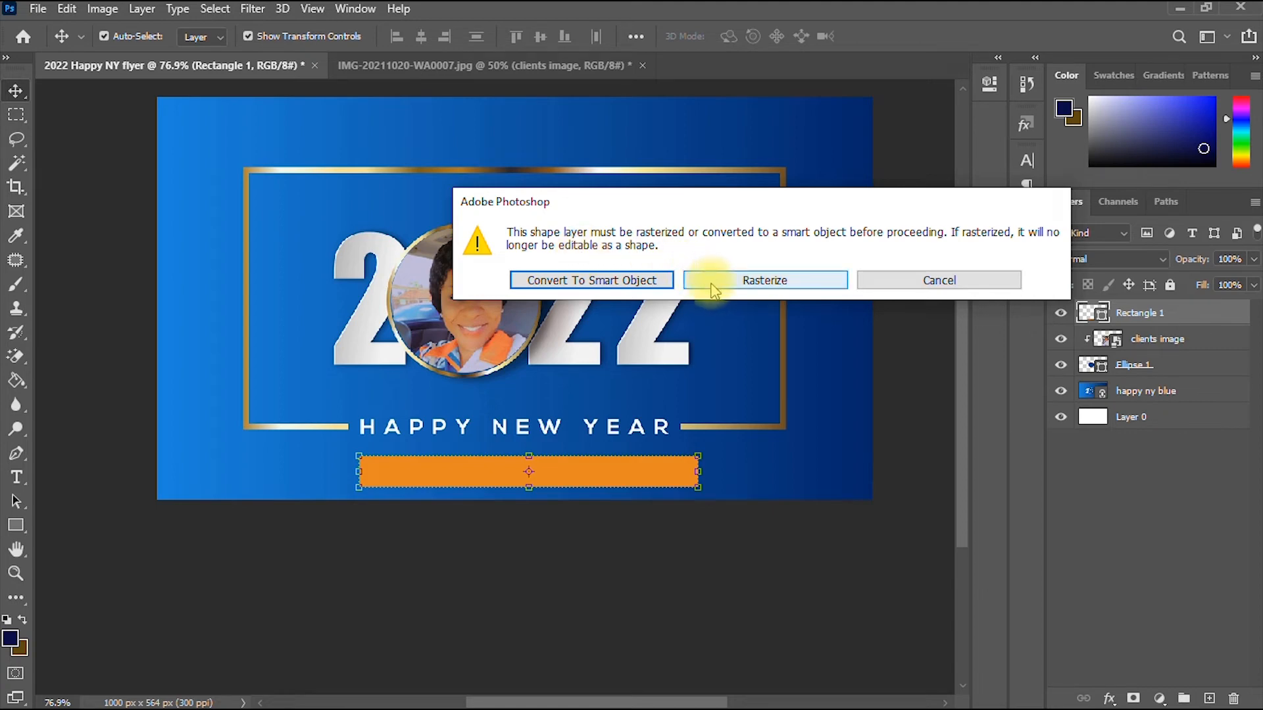
left_click(778, 283)
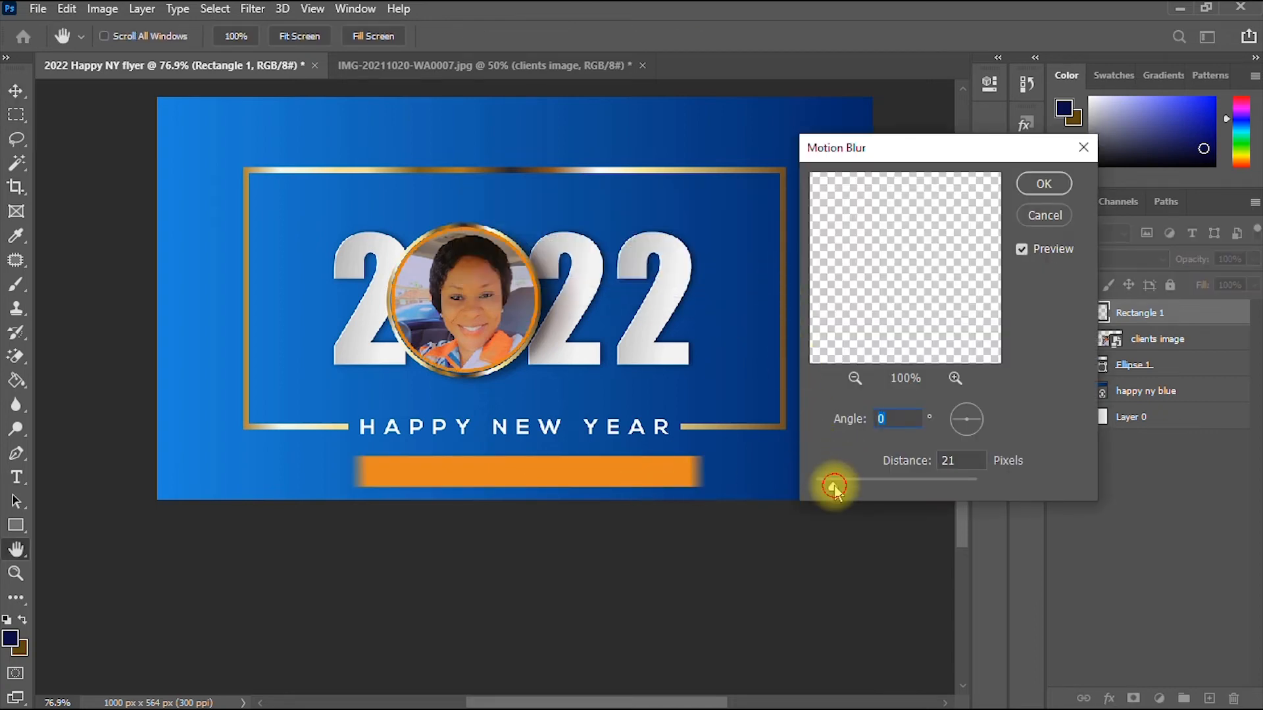
left_click_drag(867, 487, 893, 488)
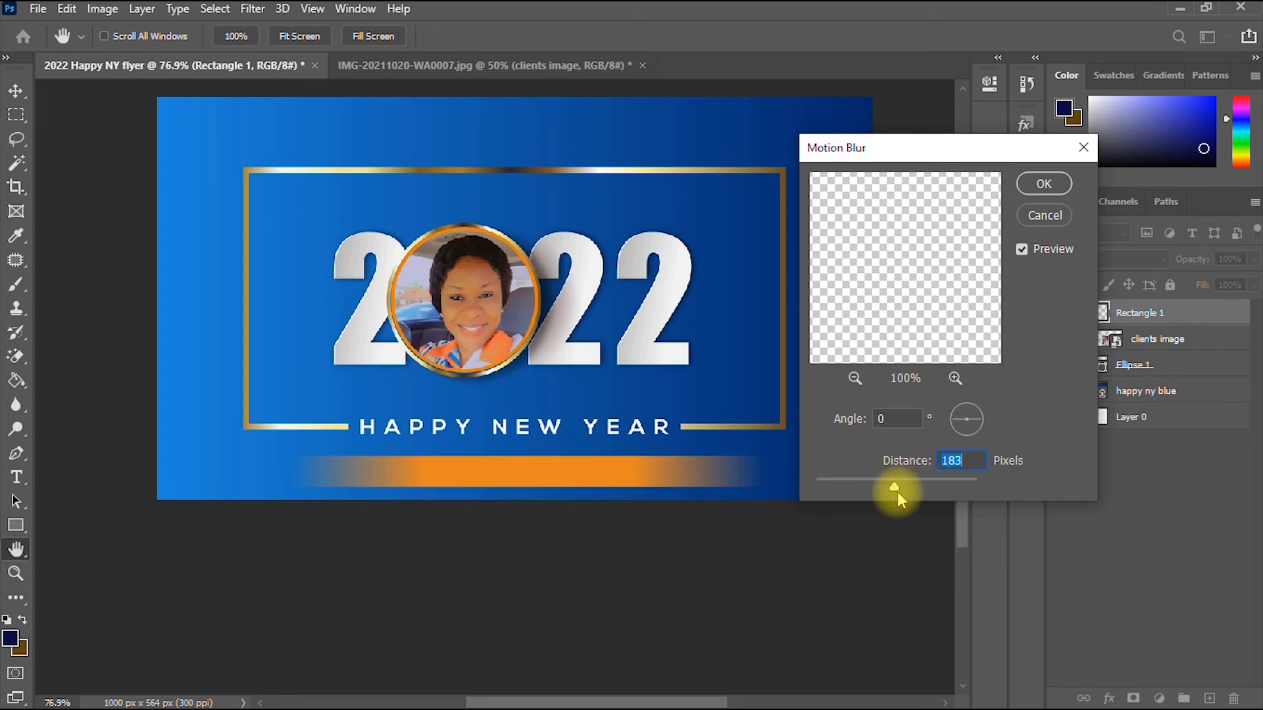
left_click_drag(876, 484, 904, 484)
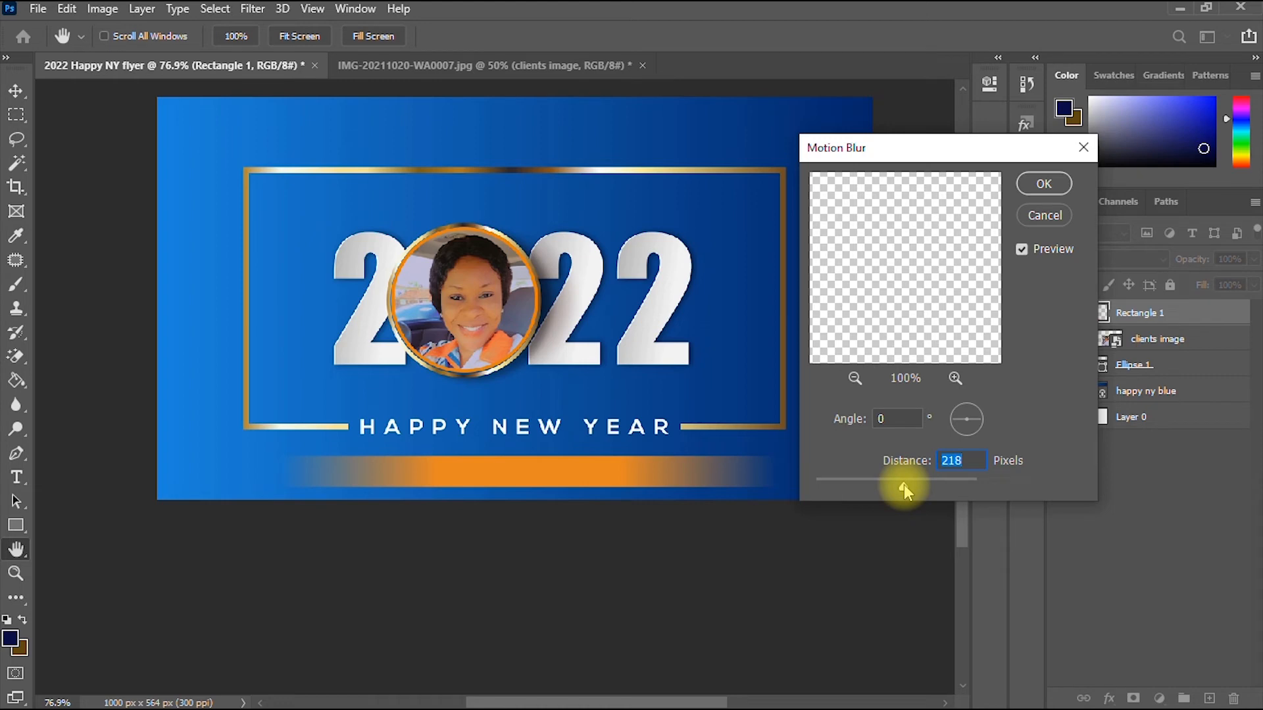
left_click(1048, 187)
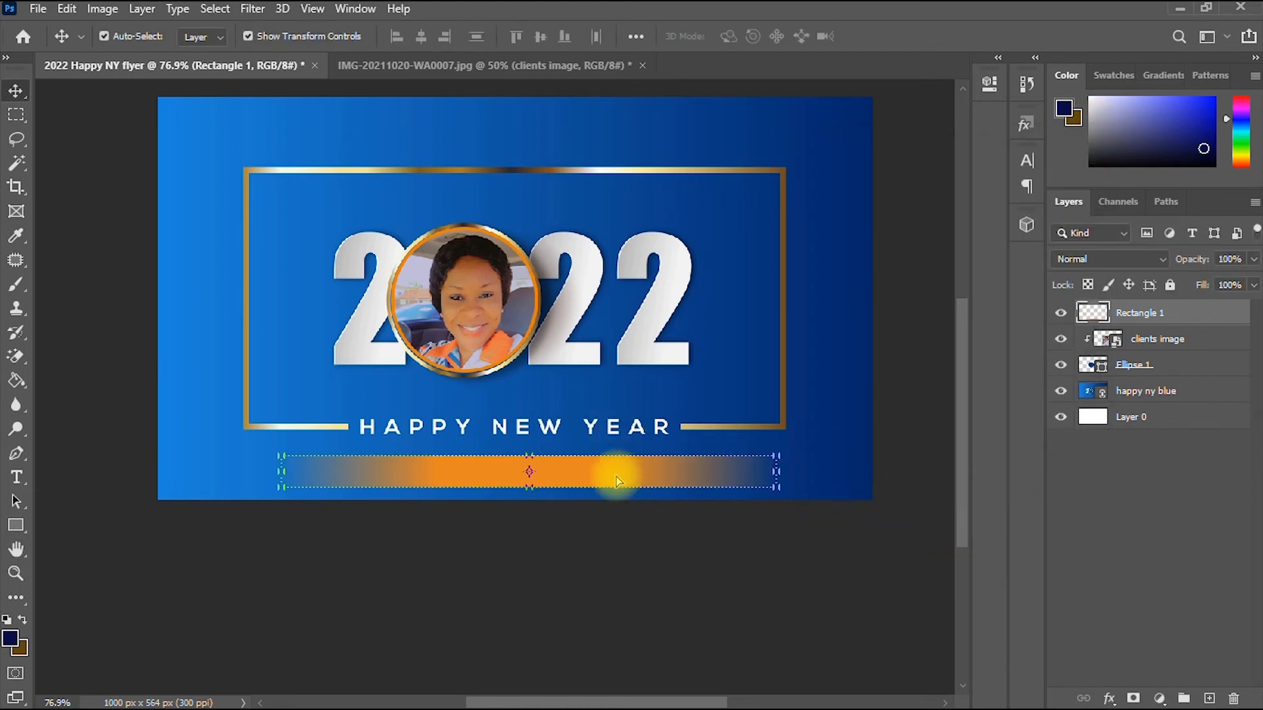
- Nudge the blurred bar slightly left and start a horizontal text line near the flyer's top
left_click_drag(617, 480, 602, 476)
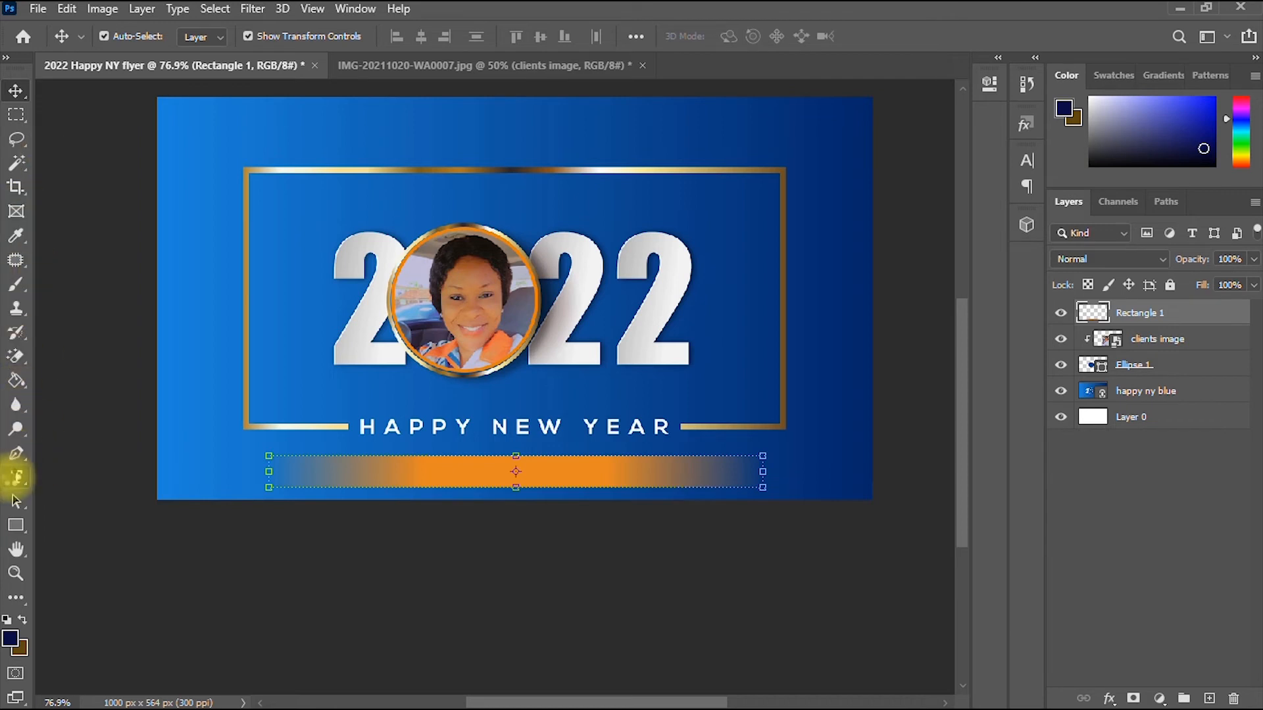
left_click_drag(17, 477, 83, 480)
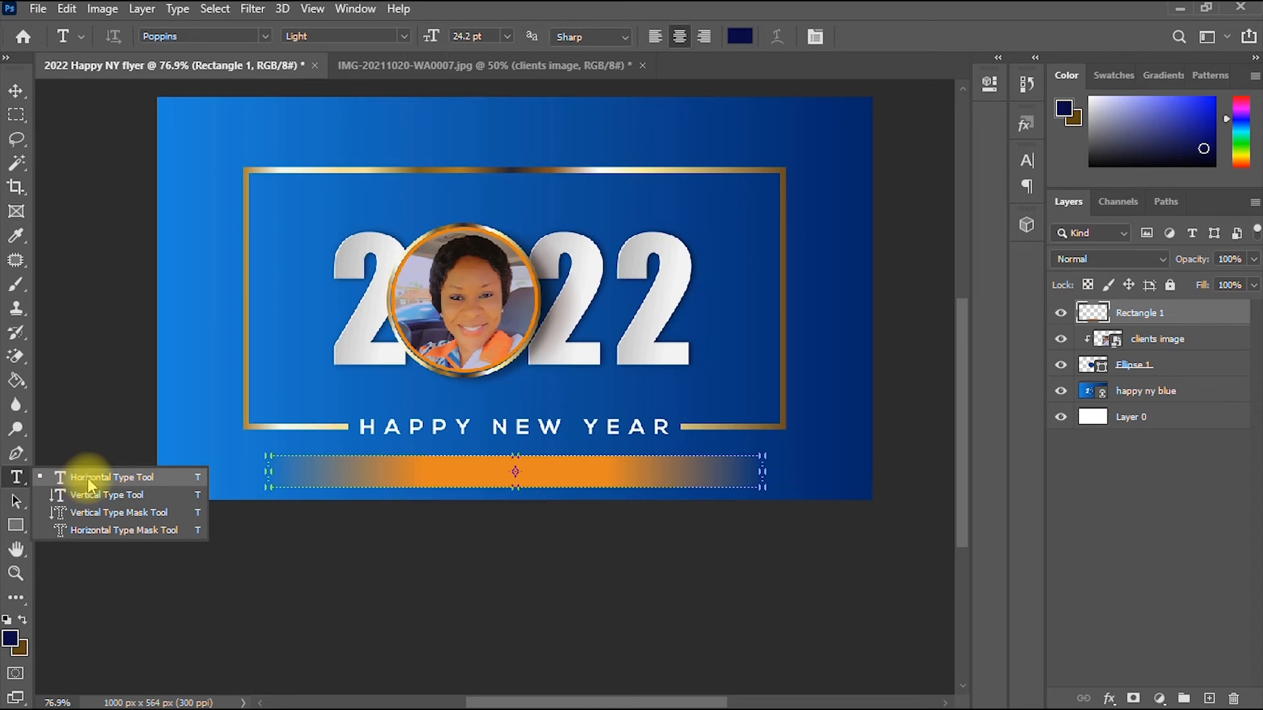
left_click(92, 482)
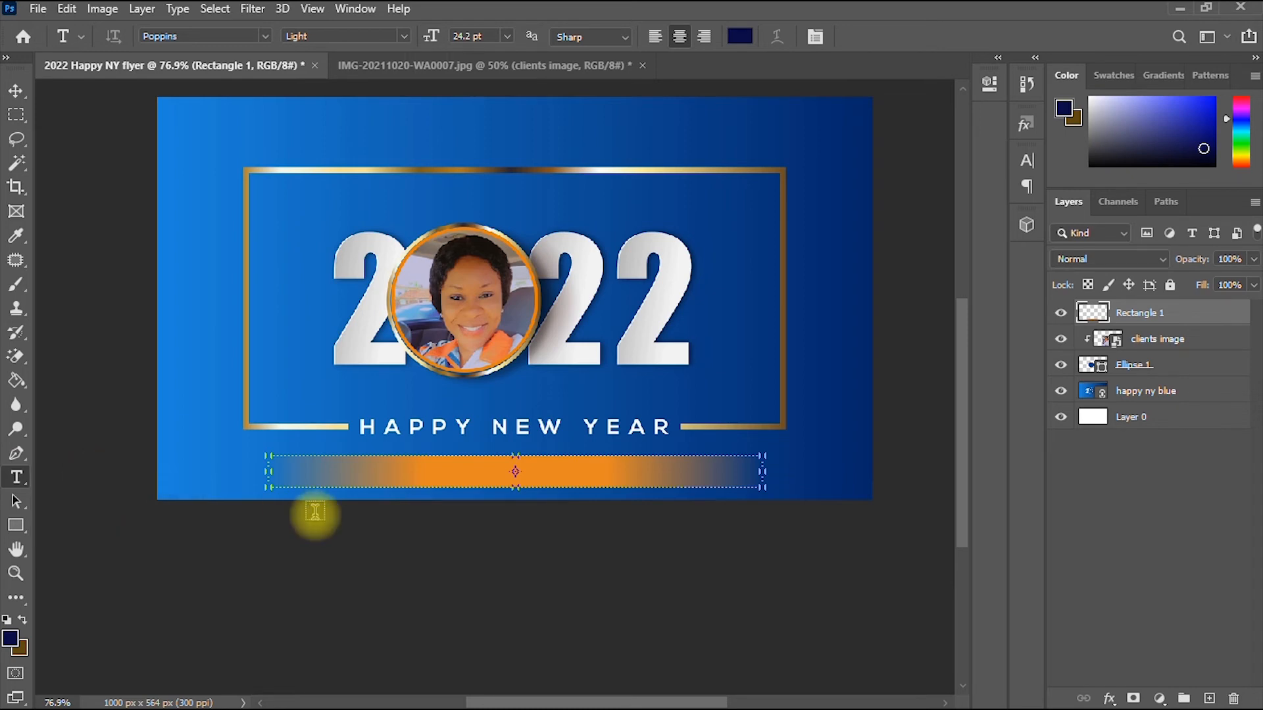
left_click(320, 136)
- Replace the placeholder with the client's name in Poppins Light 24.2 pt and commit it
left_click(368, 137)
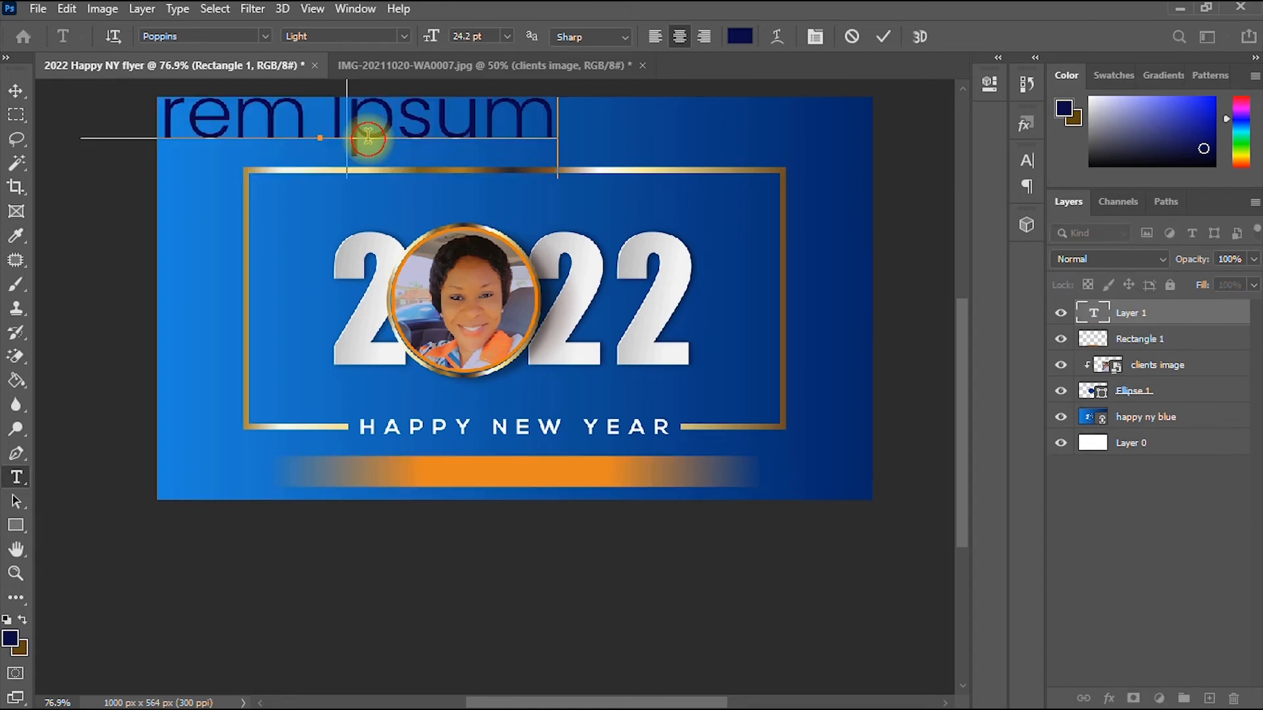
key("ctrl+a")
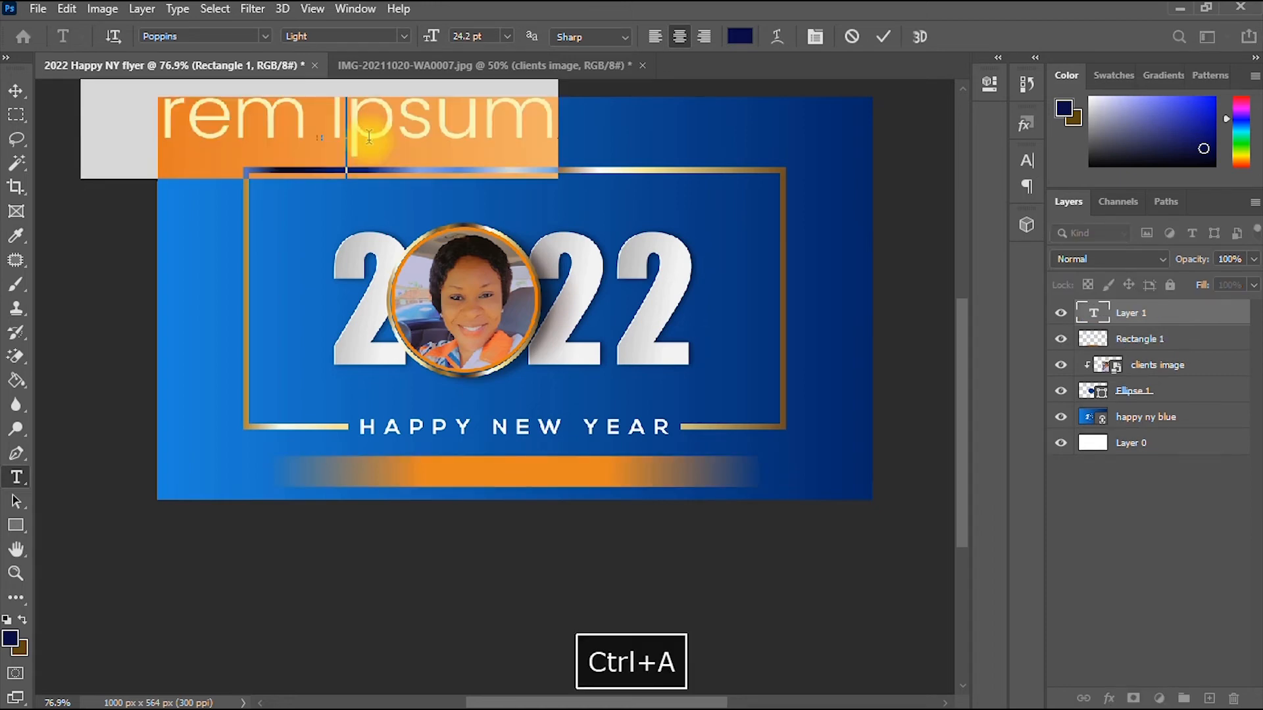
left_click(369, 137)
type("mr")
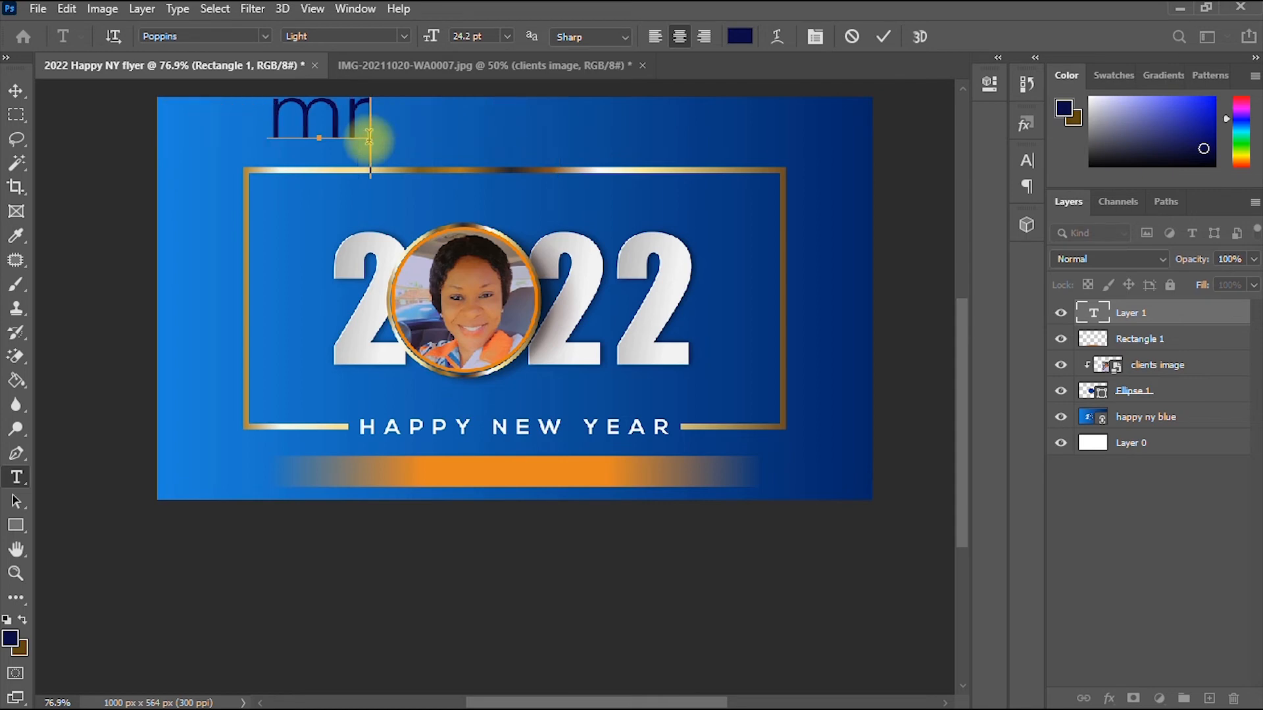
key("BackSpace")
key("BackSpace")
type("mrs")
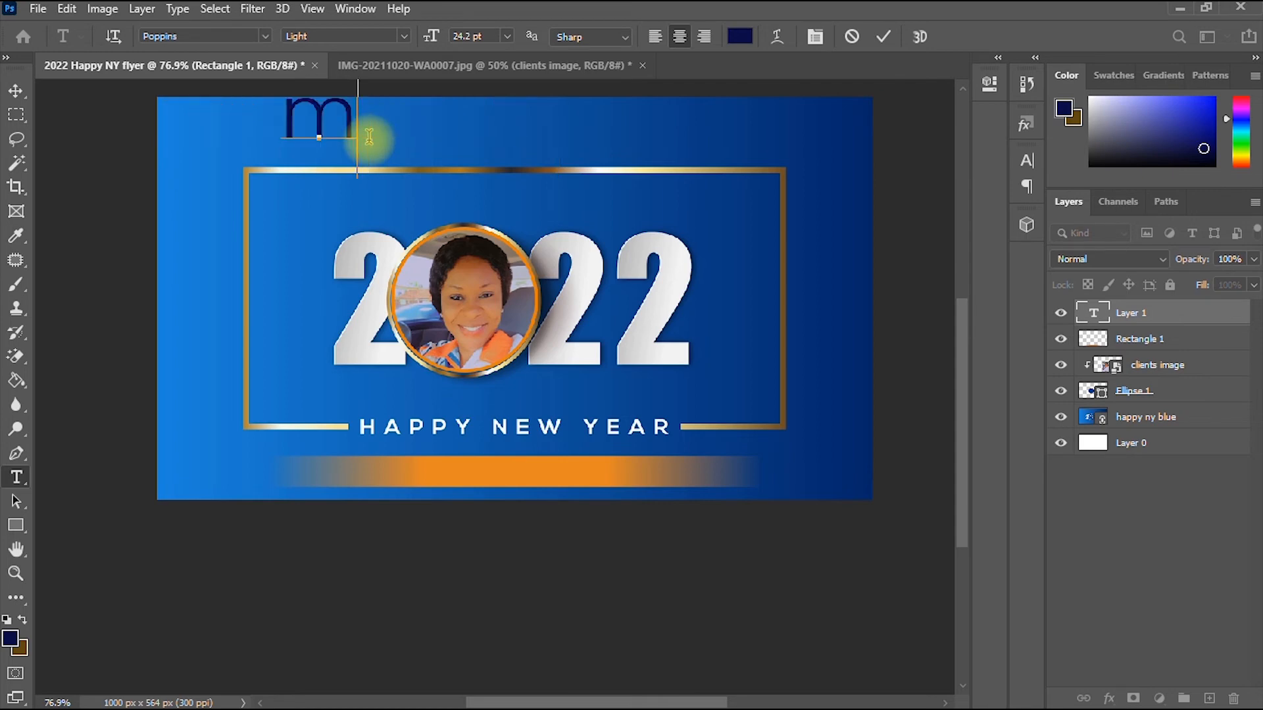
key("BackSpace")
key("BackSpace")
key("BackSpace")
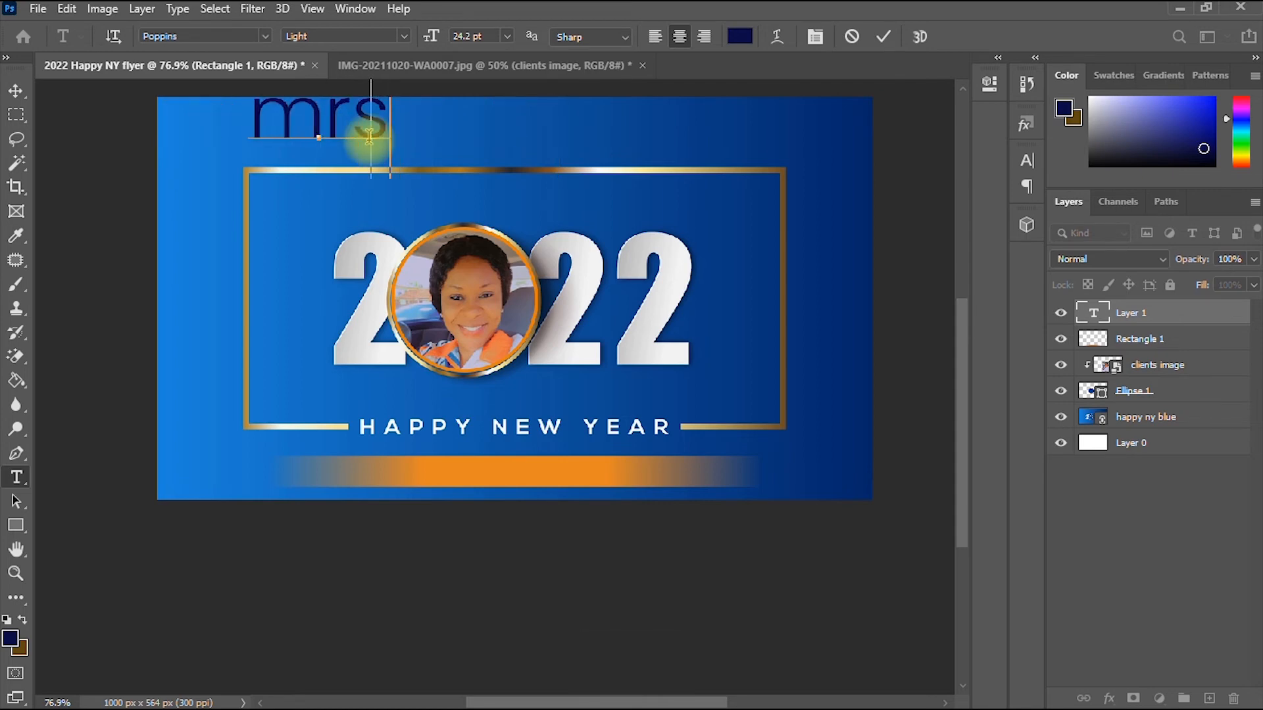
key("BackSpace")
type("M")
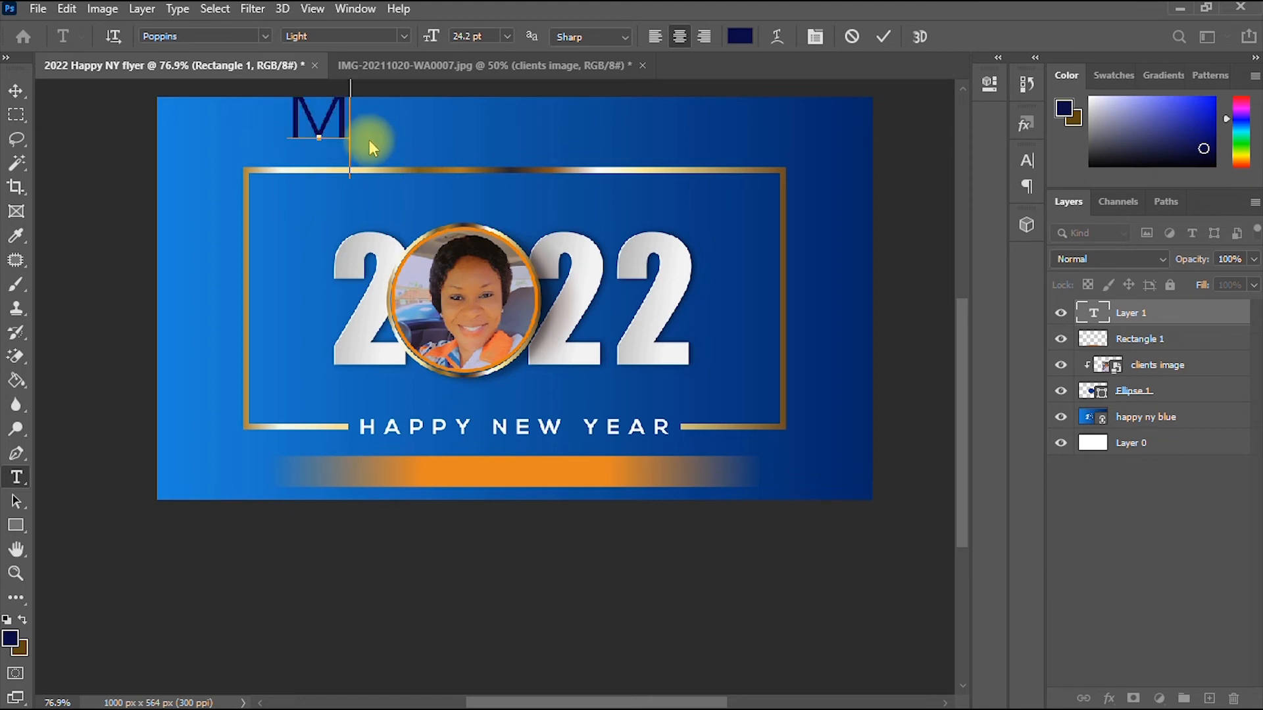
type("rs ")
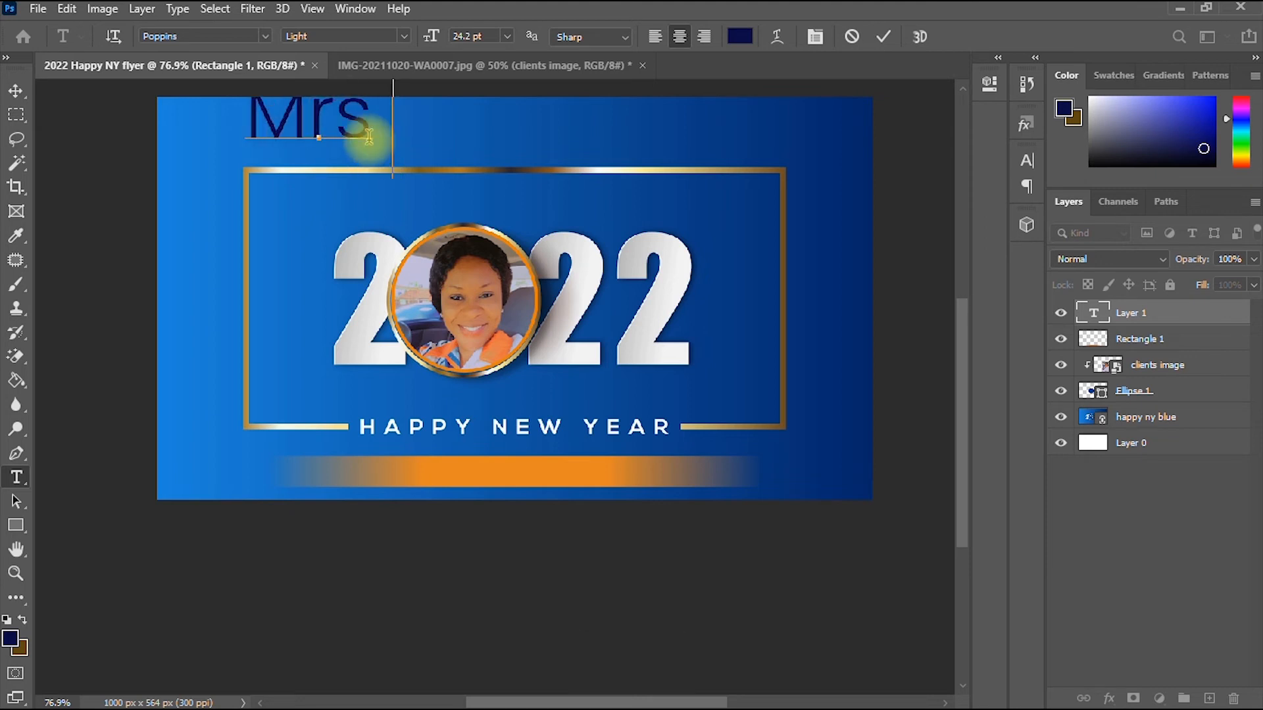
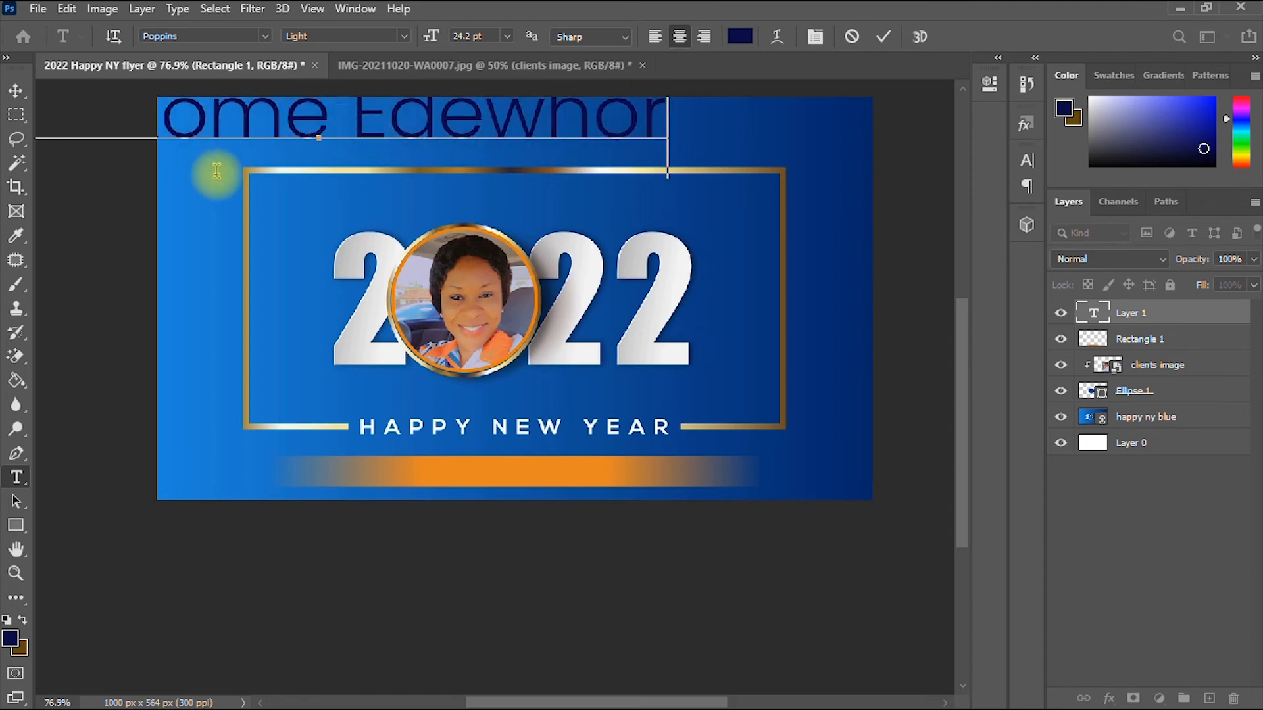
key("ctrl+Return")
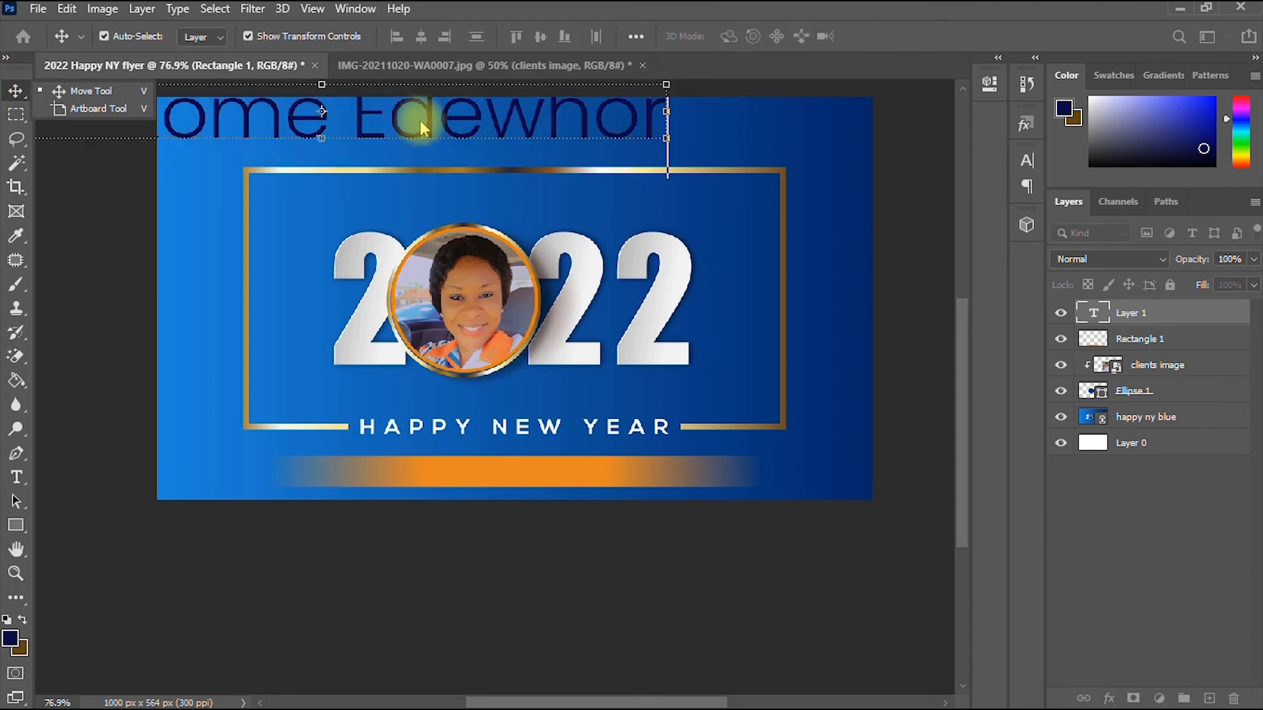
- Drag the name text onto the orange bar and scale it down to about 40.72%
left_click_drag(436, 146, 820, 422)
left_click_drag(884, 361, 630, 479)
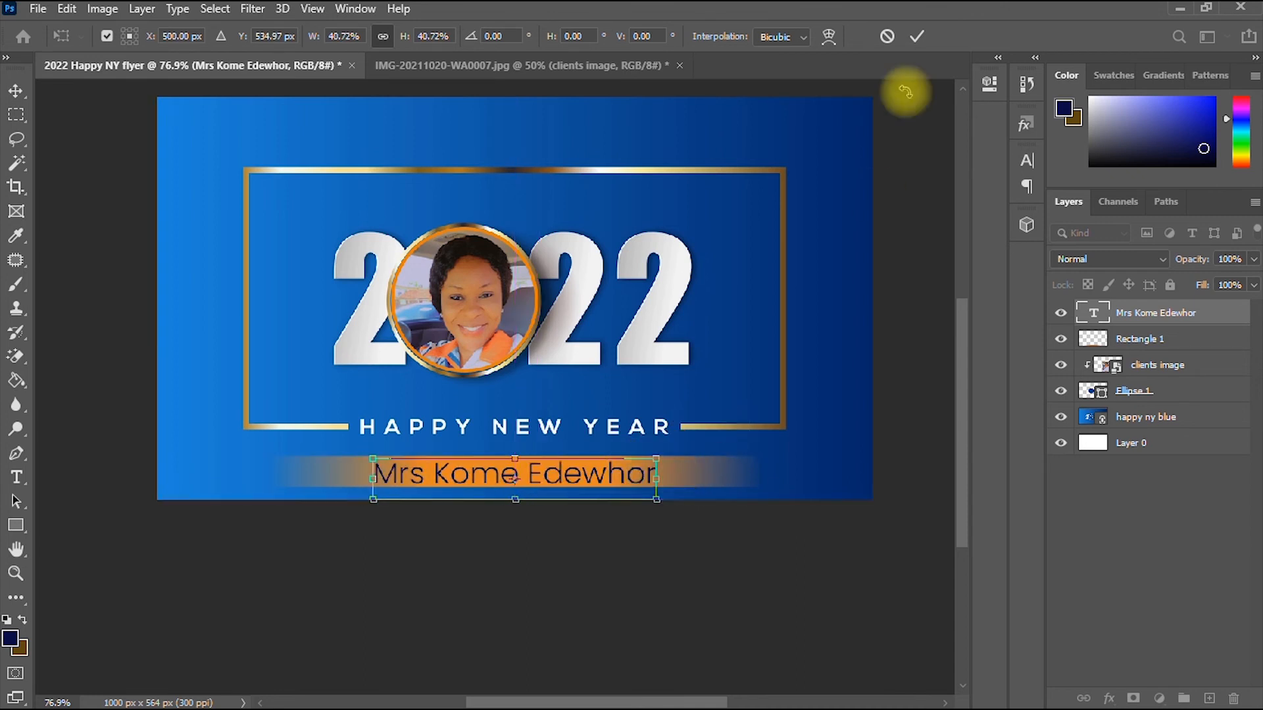
left_click(916, 36)
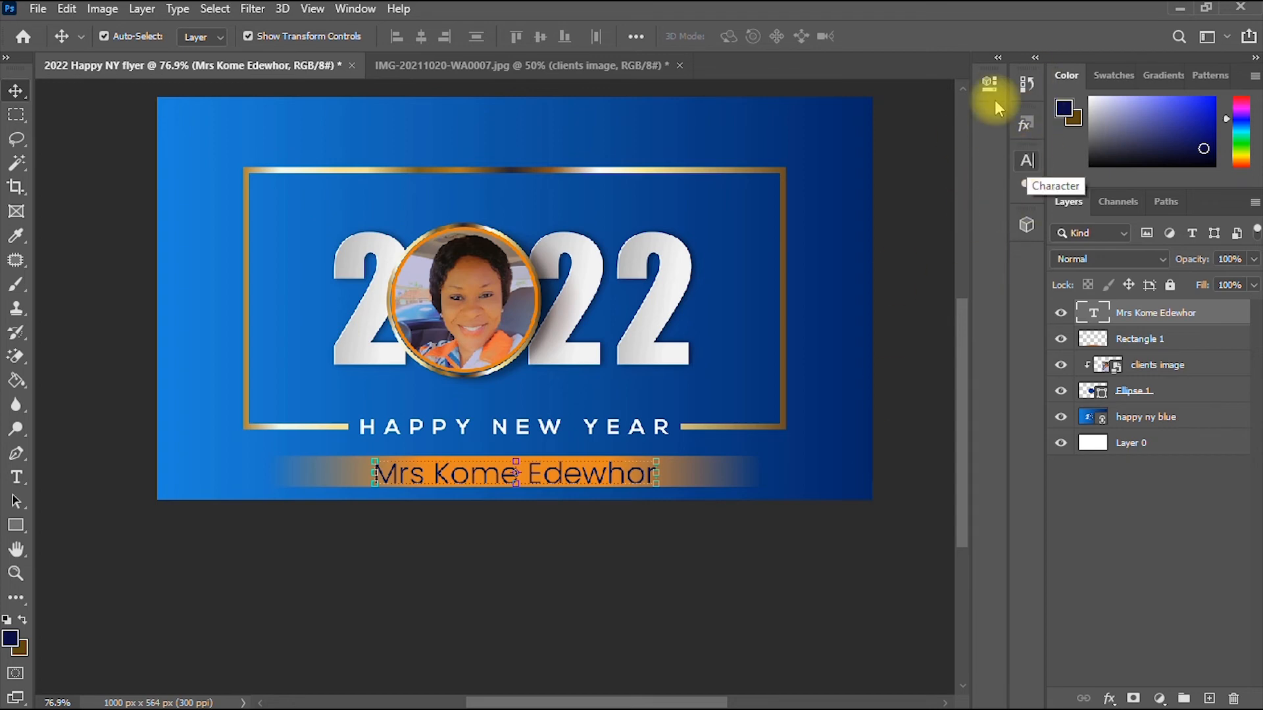
- Set the client's name in the Alisandra Demo script font from the Character panel
left_click(1028, 163)
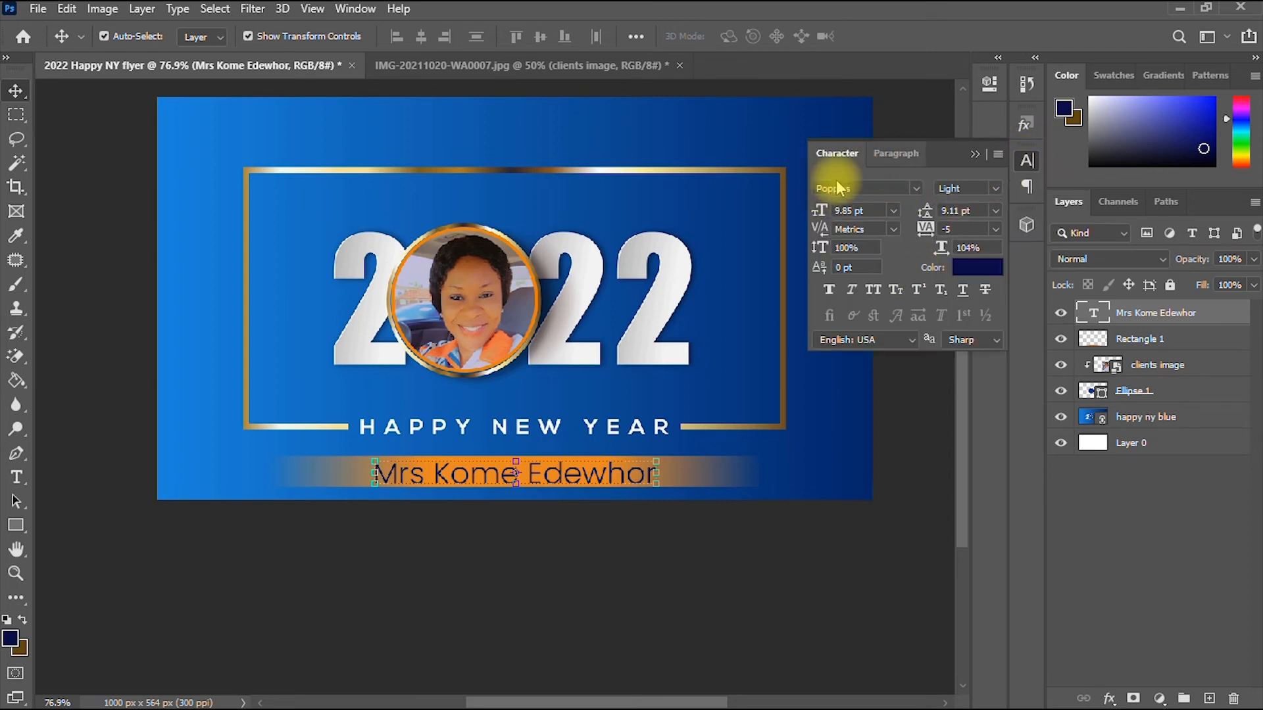
left_click(917, 187)
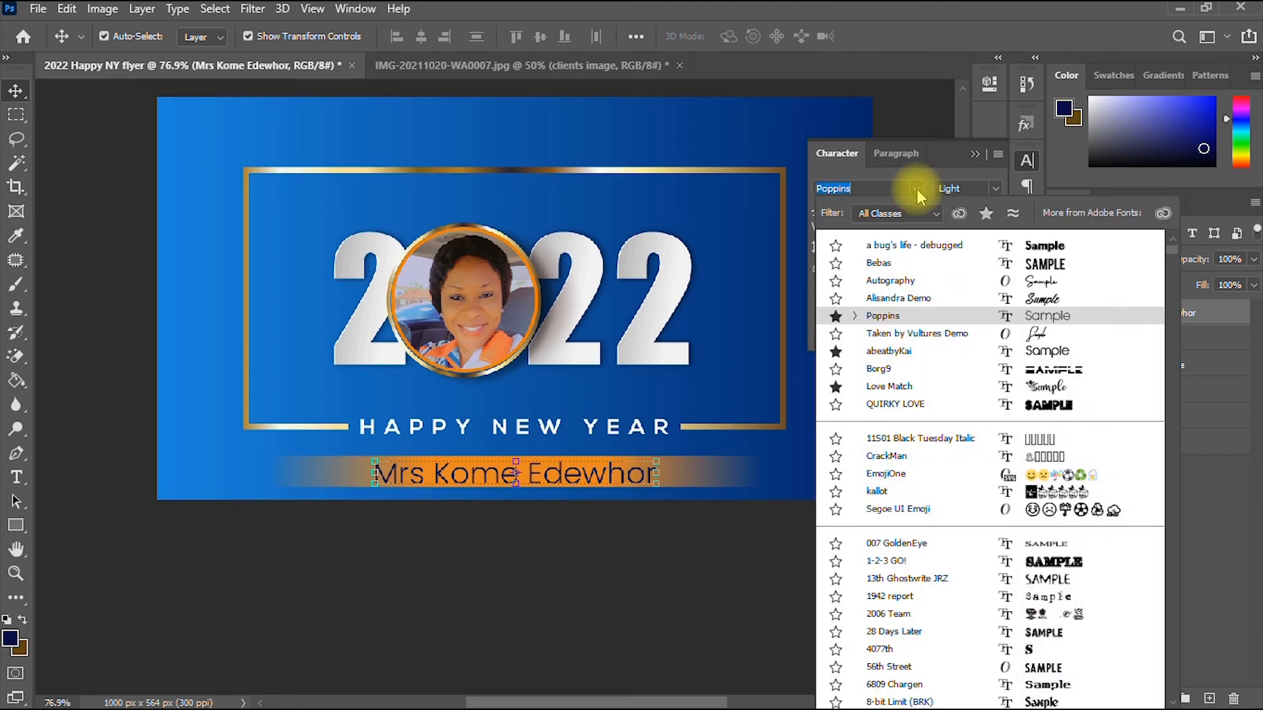
left_click(918, 299)
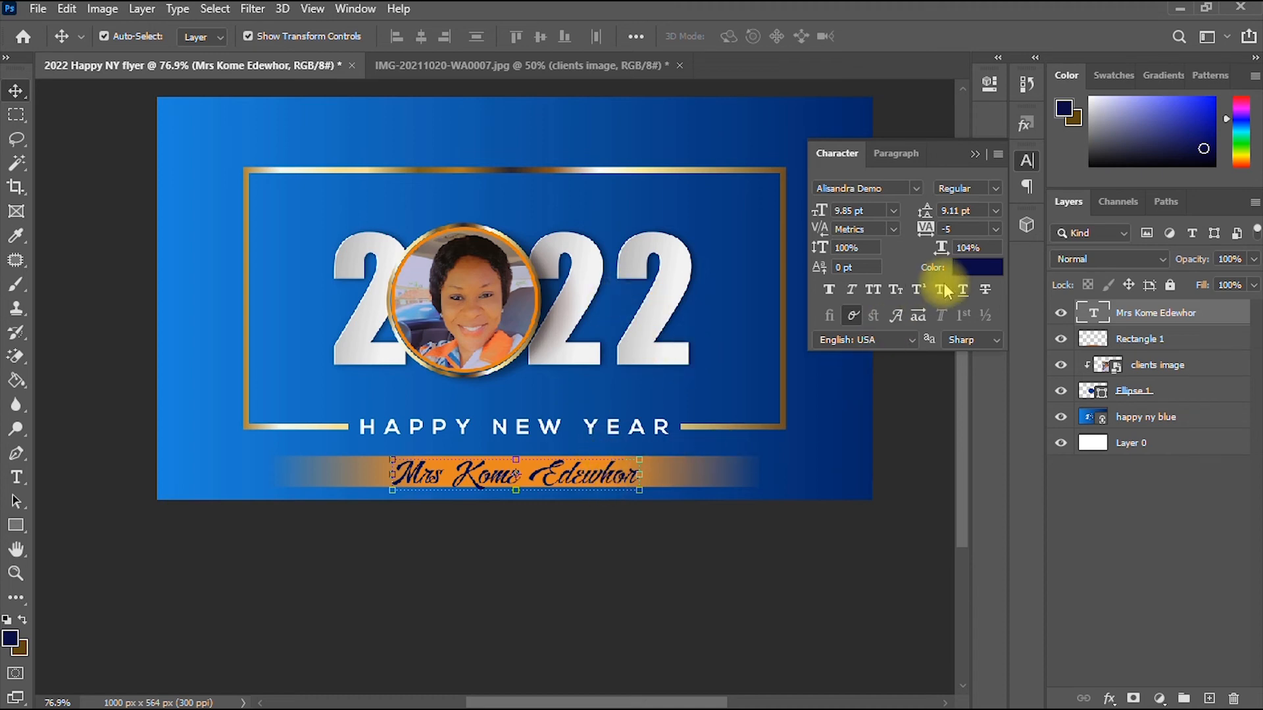
- Recolour the name light grey e1e3e6 sampled from the white 2, then nudge it up
left_click(978, 268)
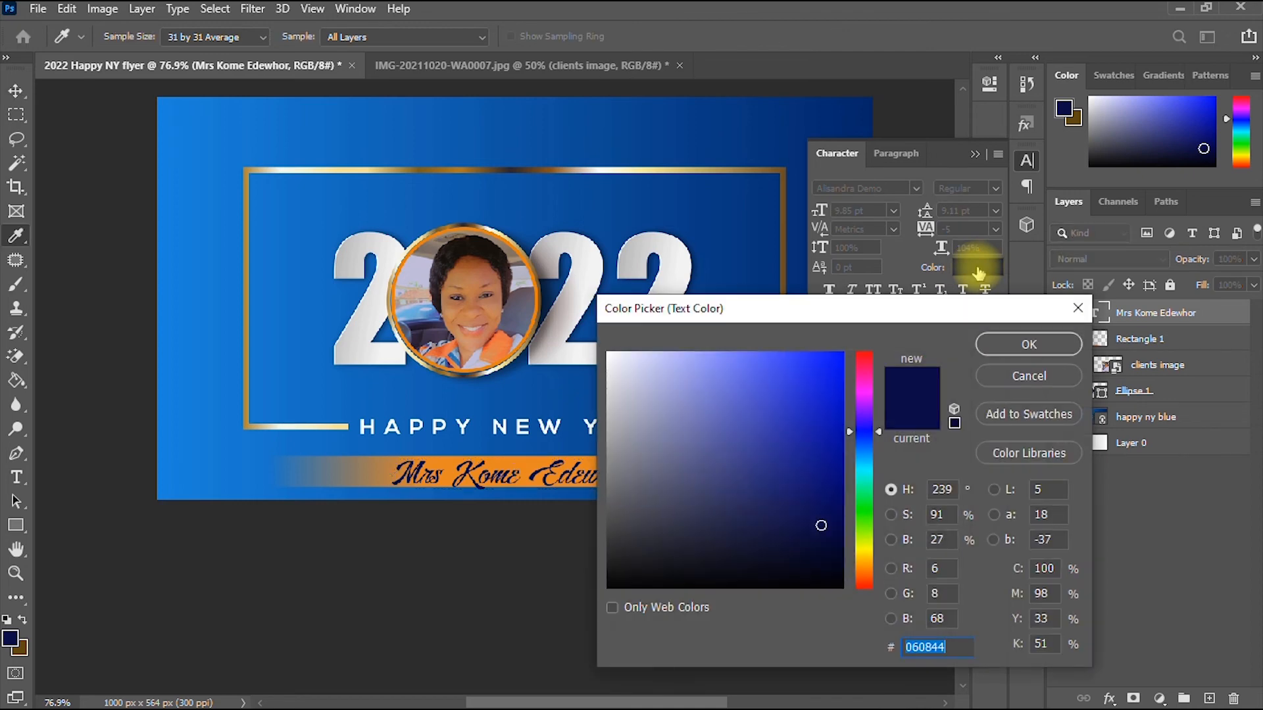
left_click(682, 275)
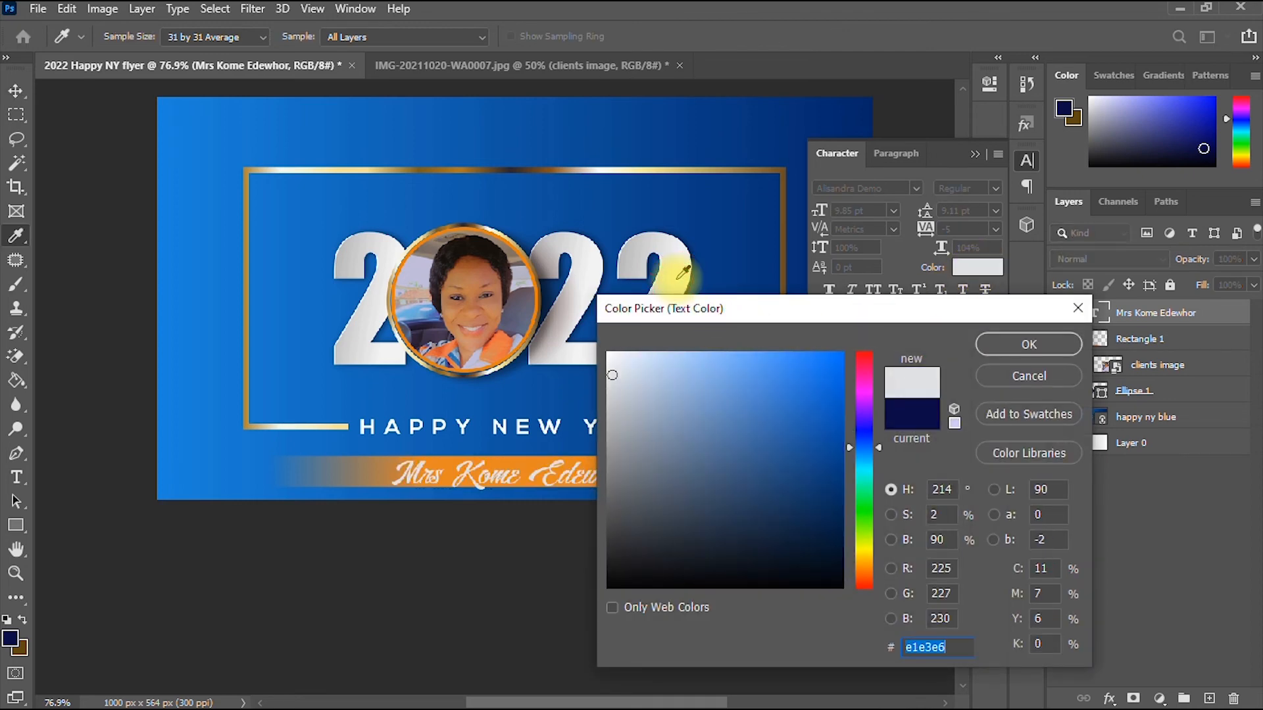
left_click(1028, 343)
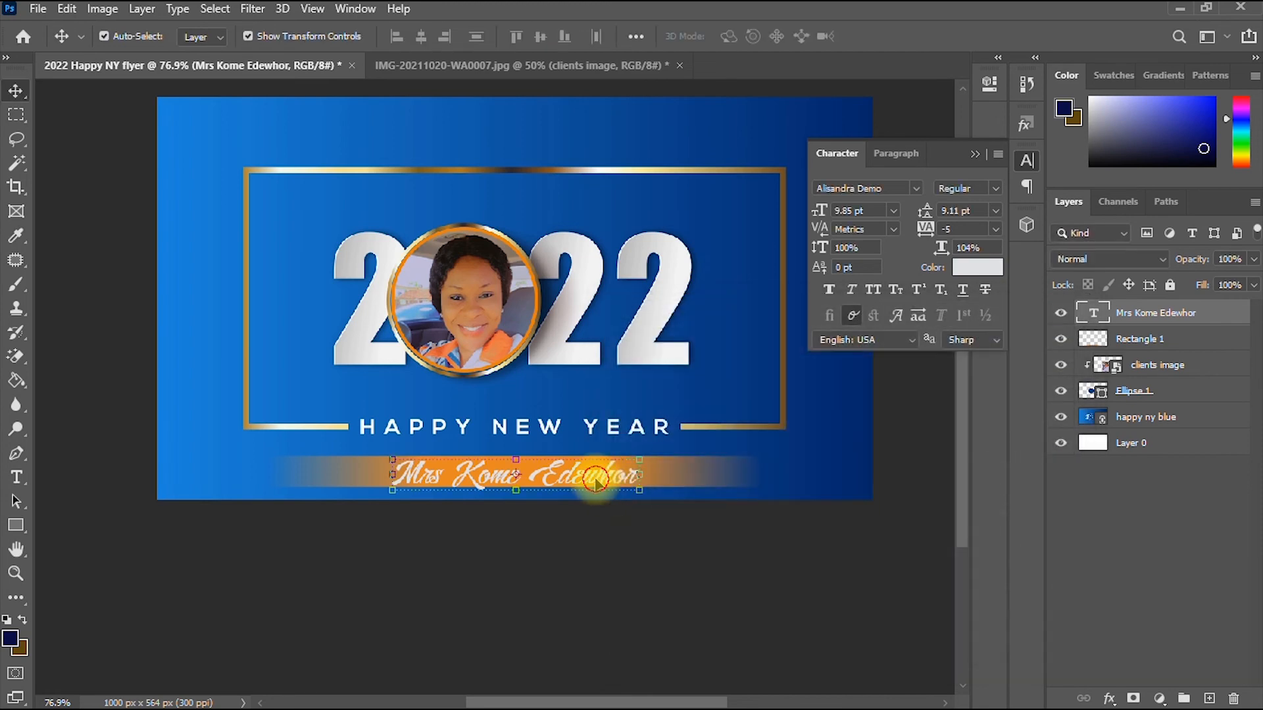
left_click_drag(595, 480, 597, 474)
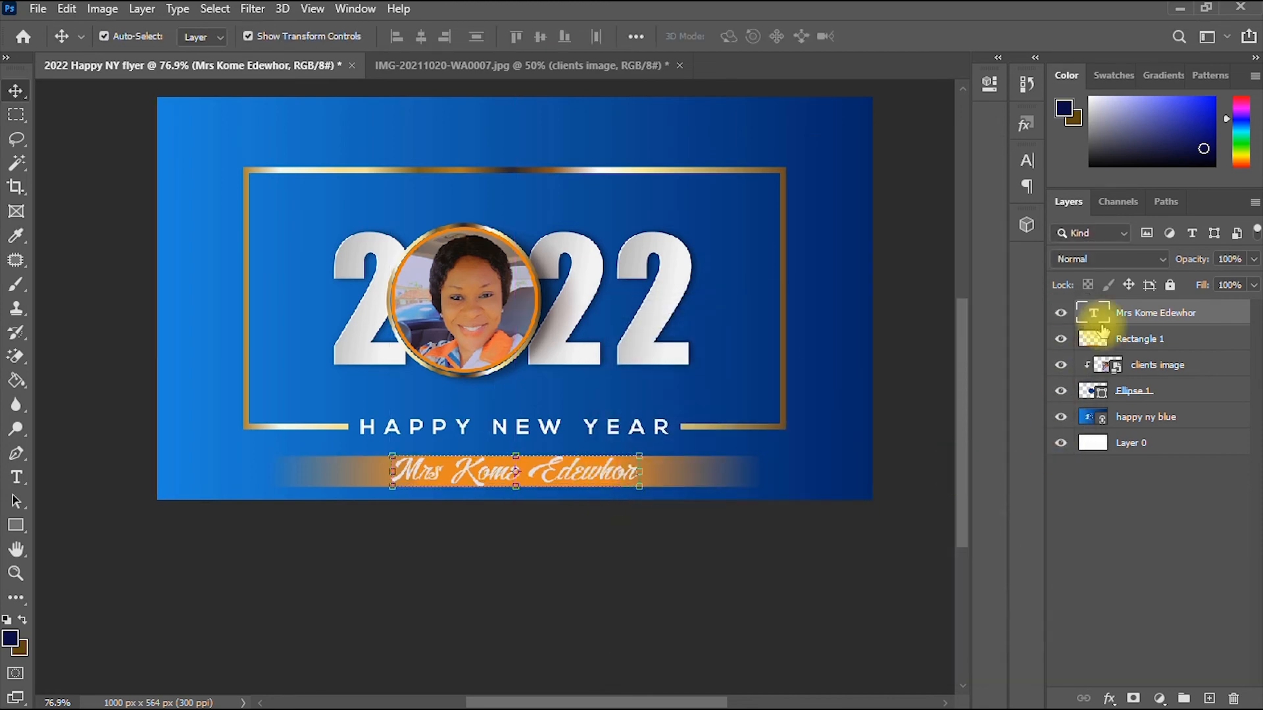
- Open the Layer Style dialog for the client's name layer via Blending Options
right_click(1183, 314)
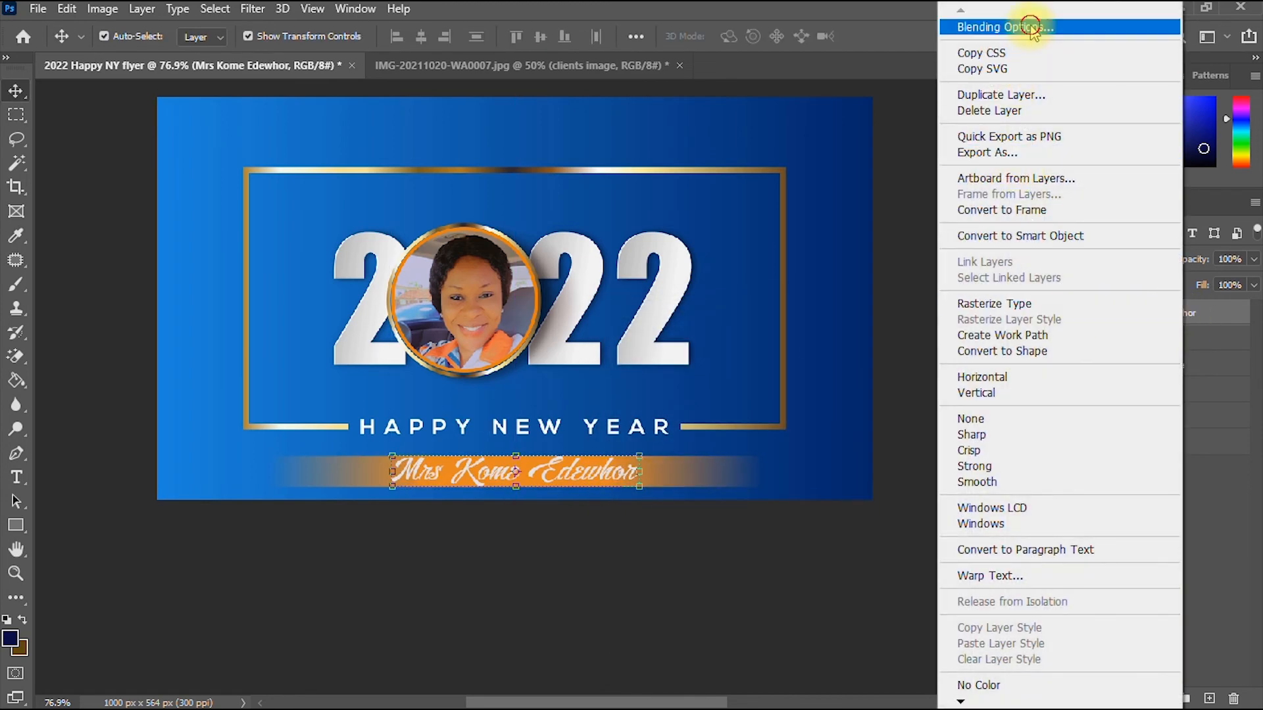
left_click(980, 26)
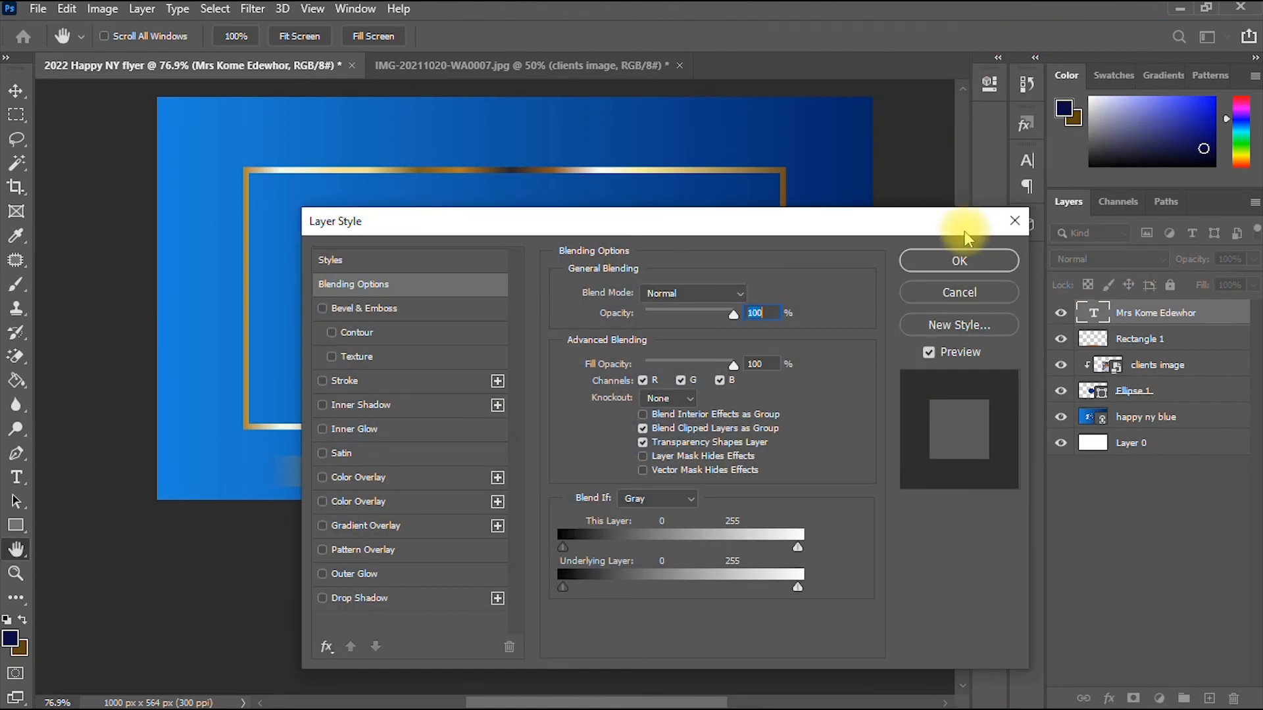
left_click(1010, 223)
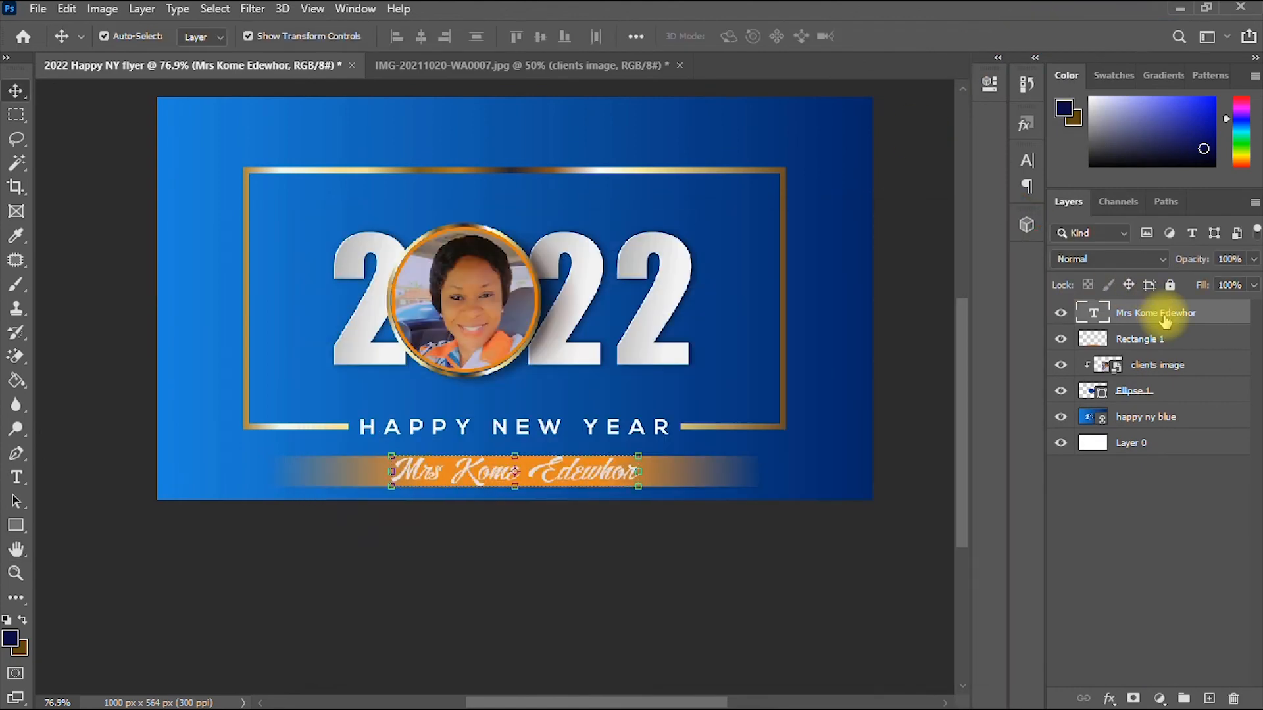
right_click(1164, 317)
left_click(957, 27)
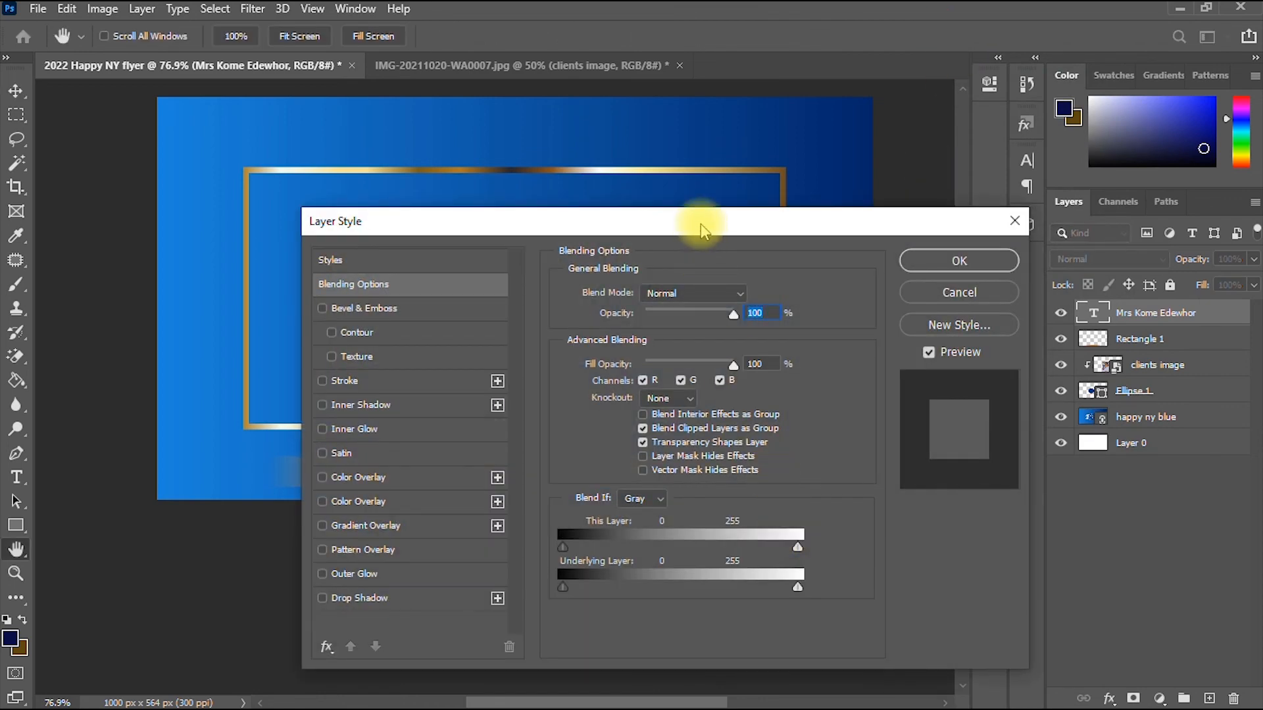
left_click_drag(702, 230, 1121, 147)
- Enable a Stroke on the name with a deep navy colour sampled from the flyer
left_click(740, 300)
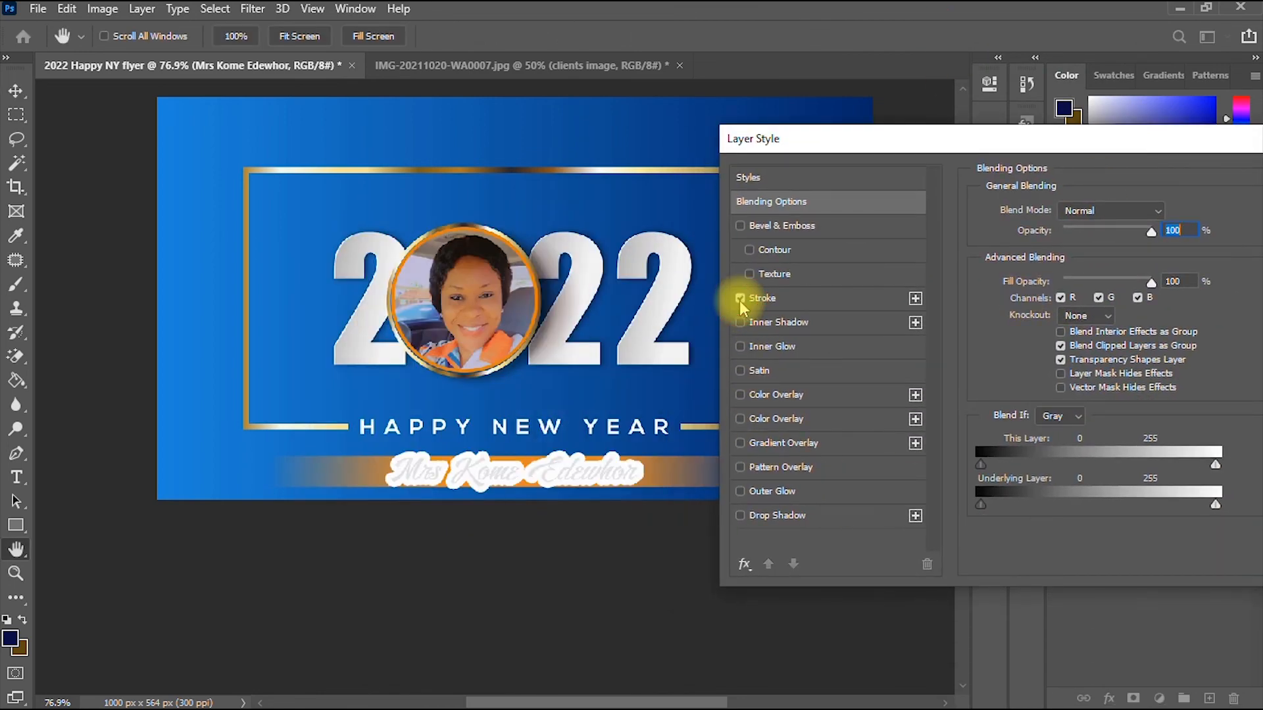
left_click(865, 293)
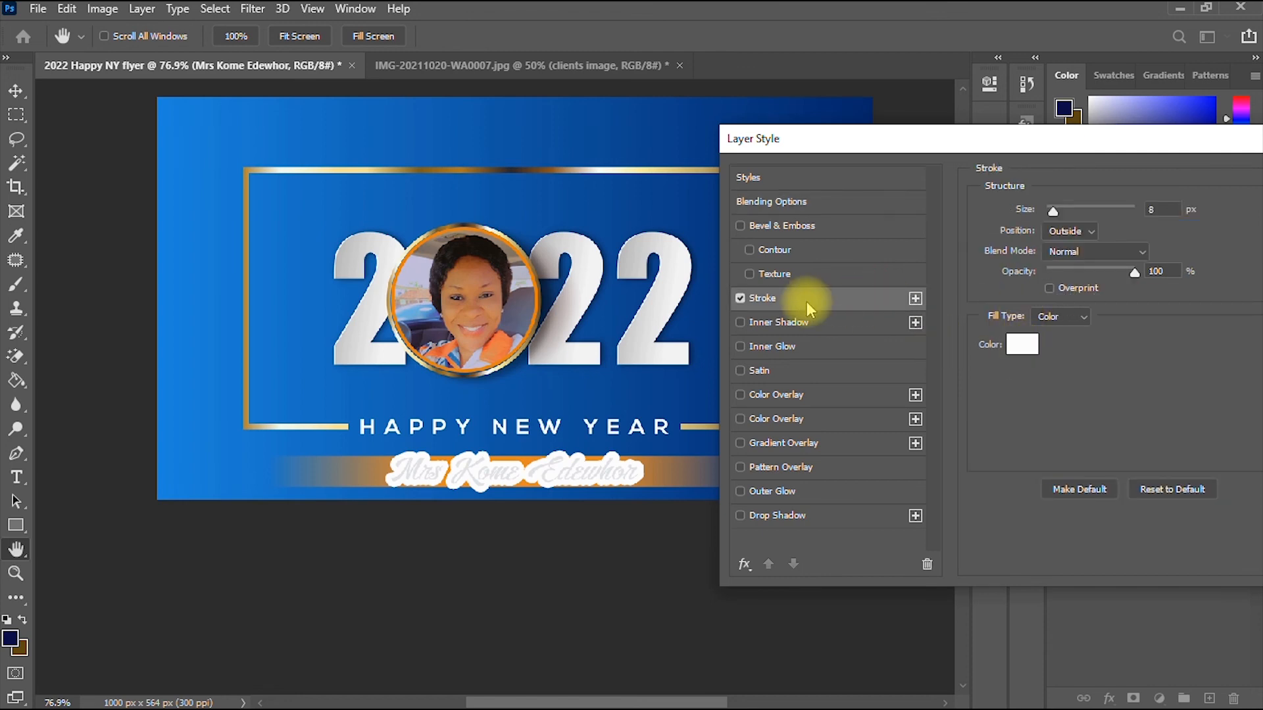
left_click(1021, 343)
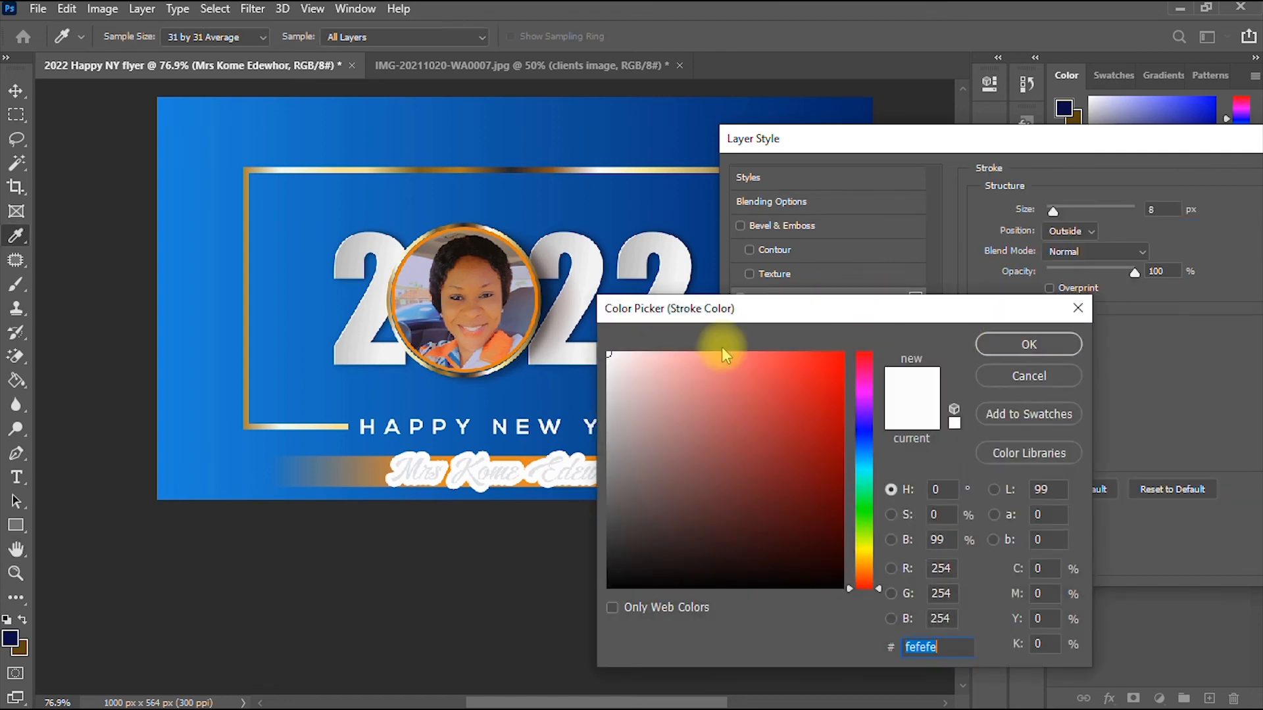
left_click(508, 396)
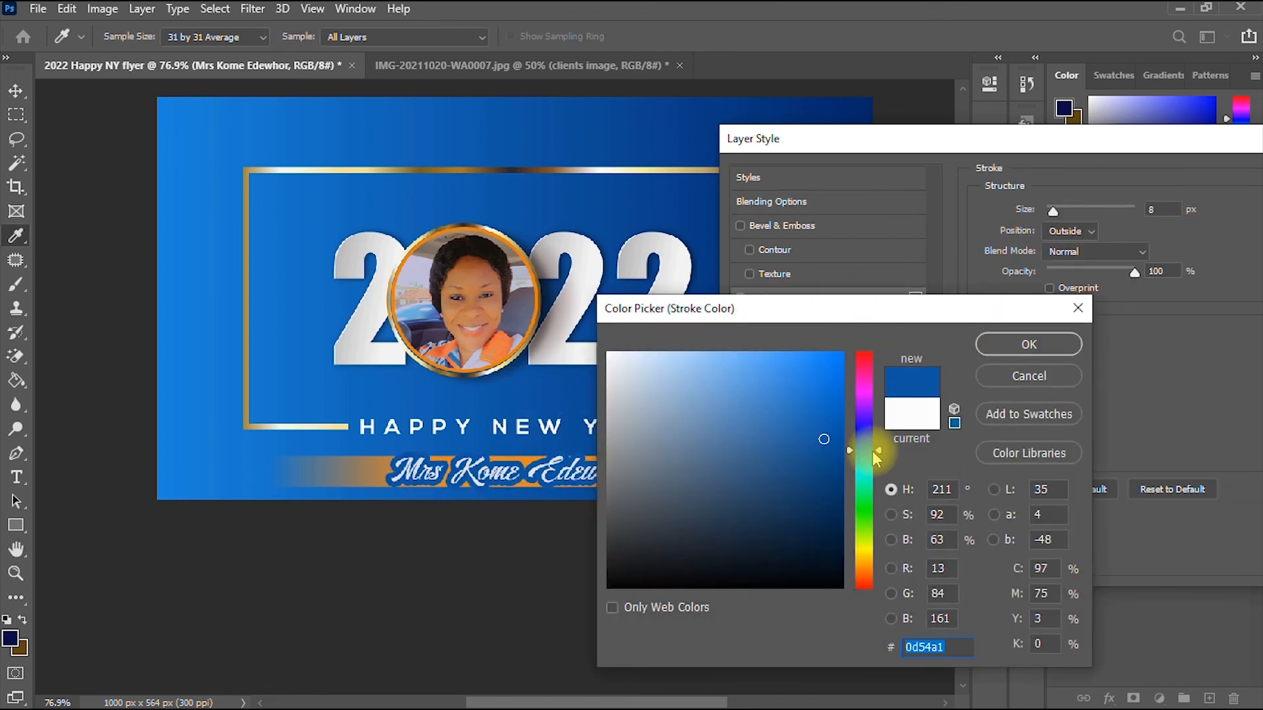
mouse_move(822, 439)
left_mouse_down()
mouse_move(809, 510)
mouse_move(822, 531)
left_mouse_up()
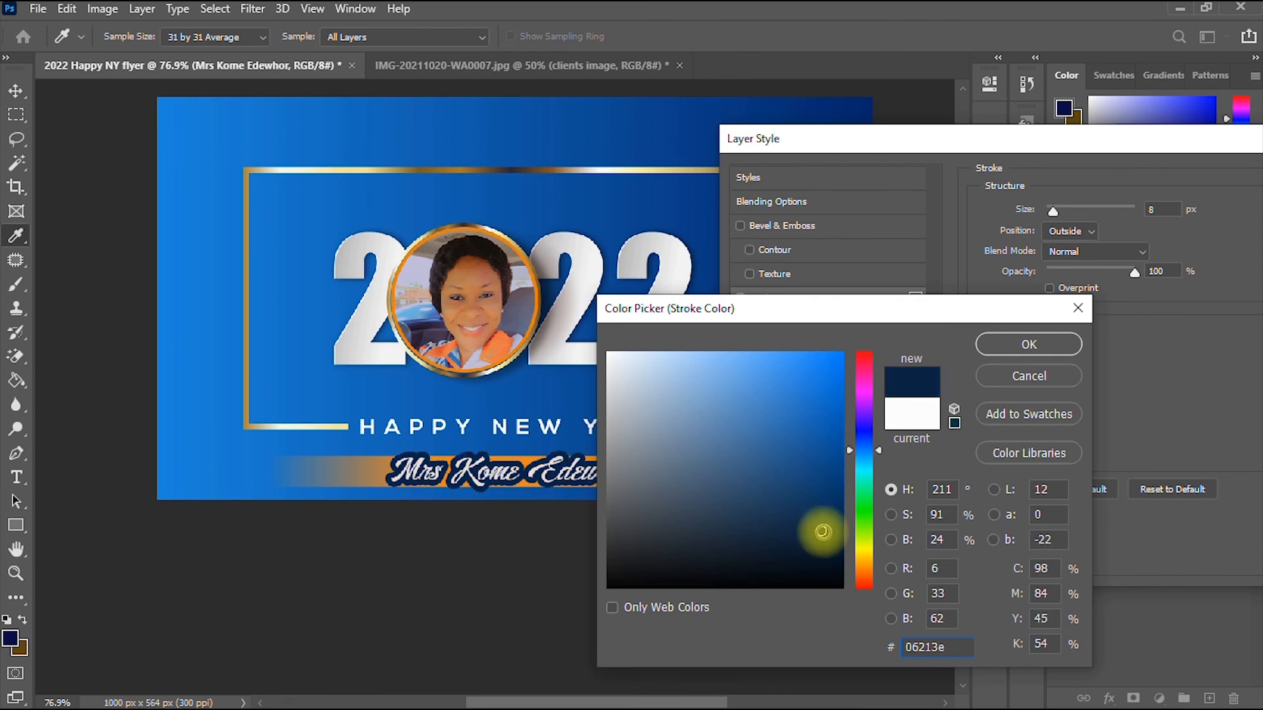
left_click(1029, 344)
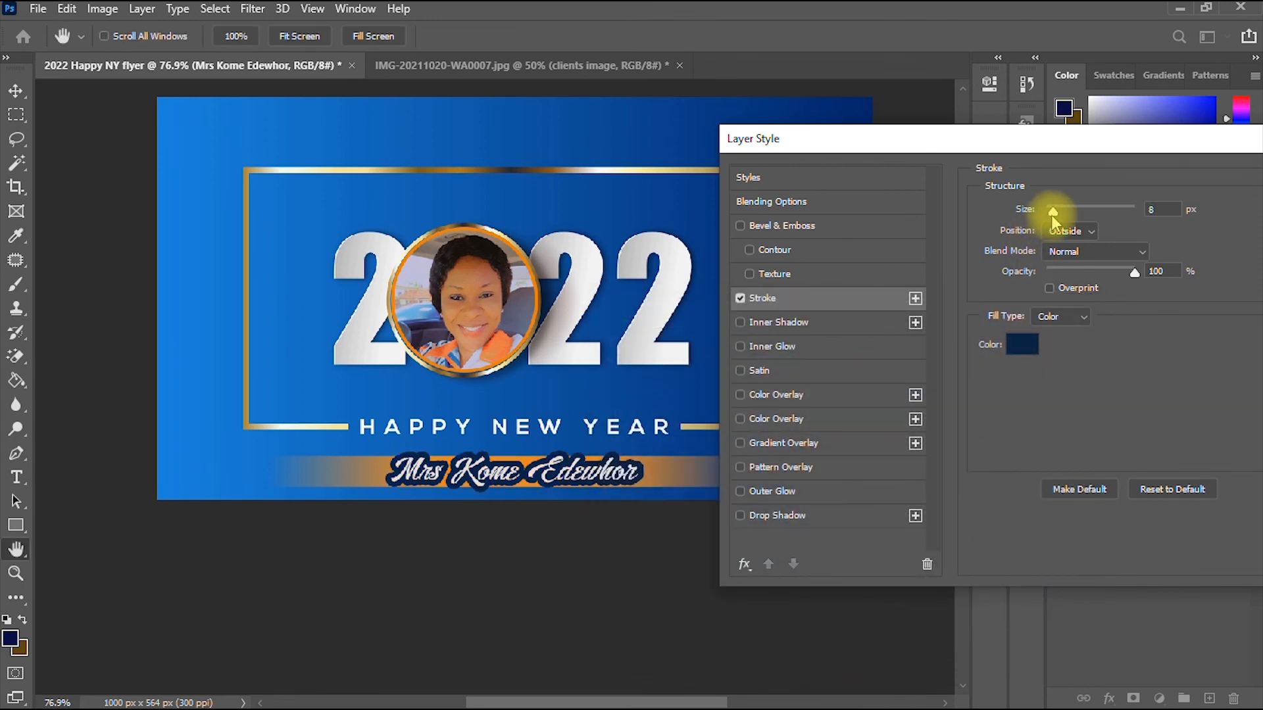
- Set the stroke size to 4 px, darken it to 021223, and apply the style
left_click_drag(1052, 215, 1048, 215)
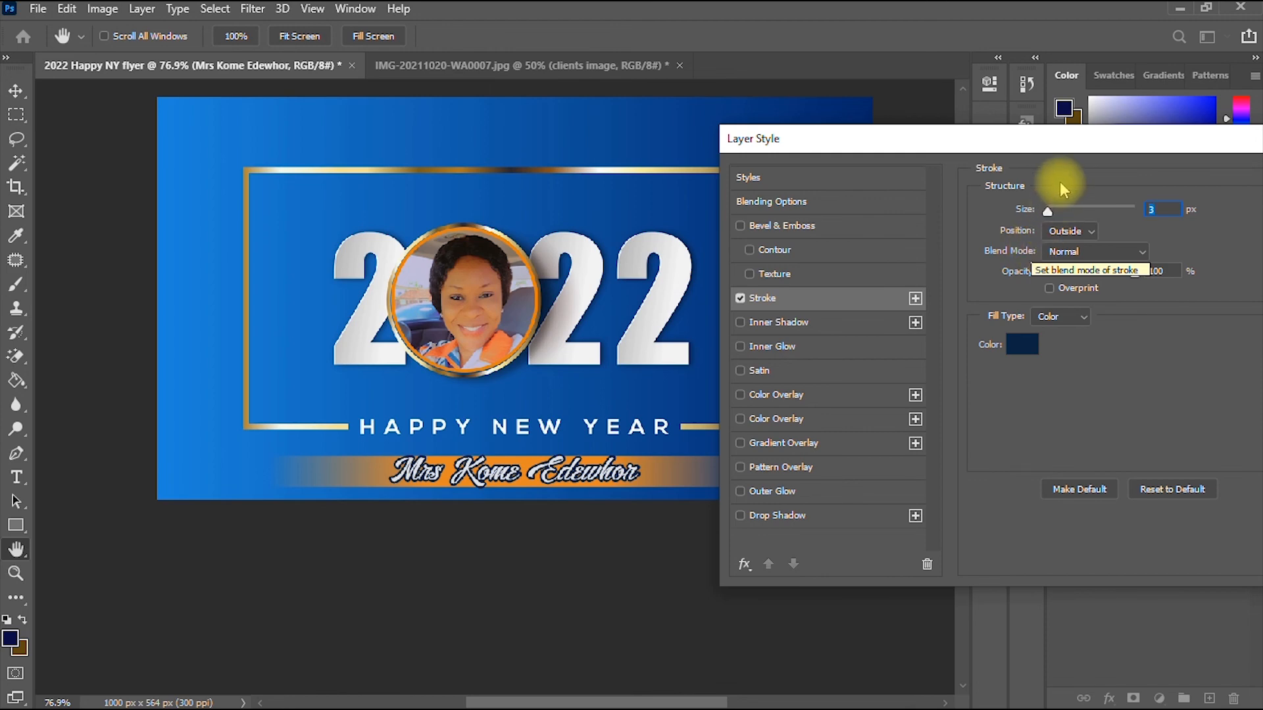
left_click_drag(1047, 215, 1048, 215)
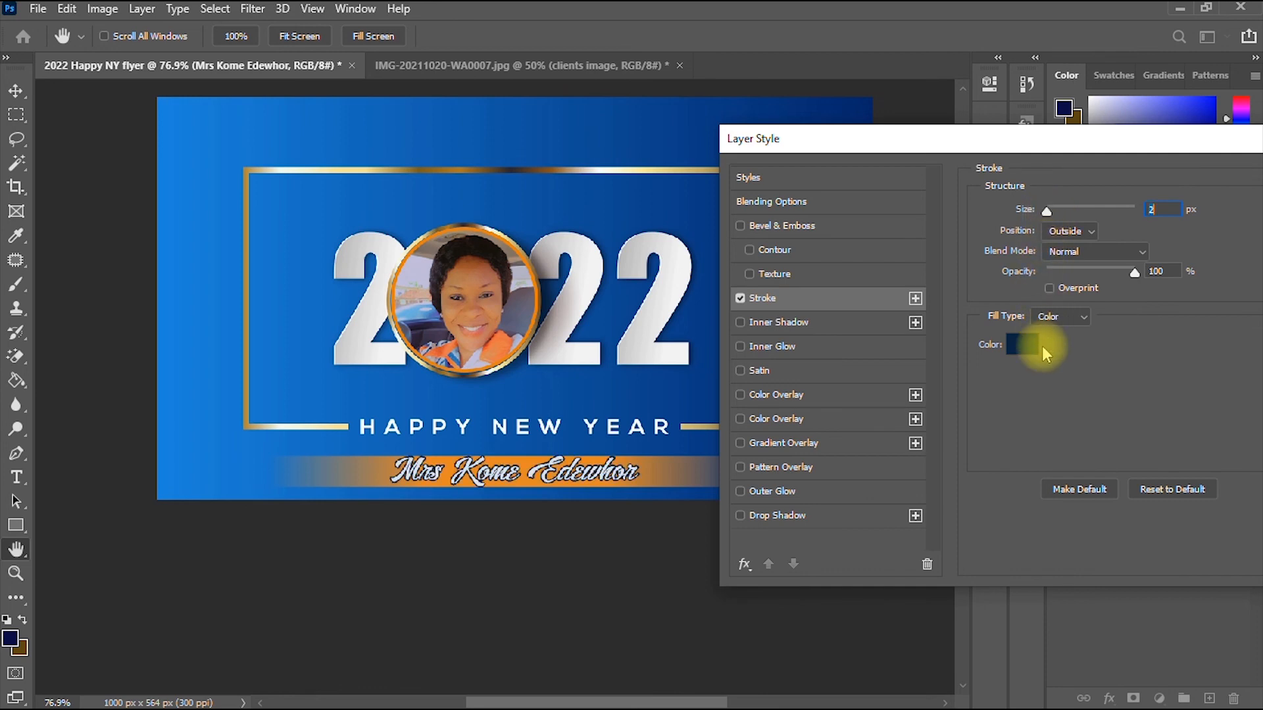
left_click(1049, 212)
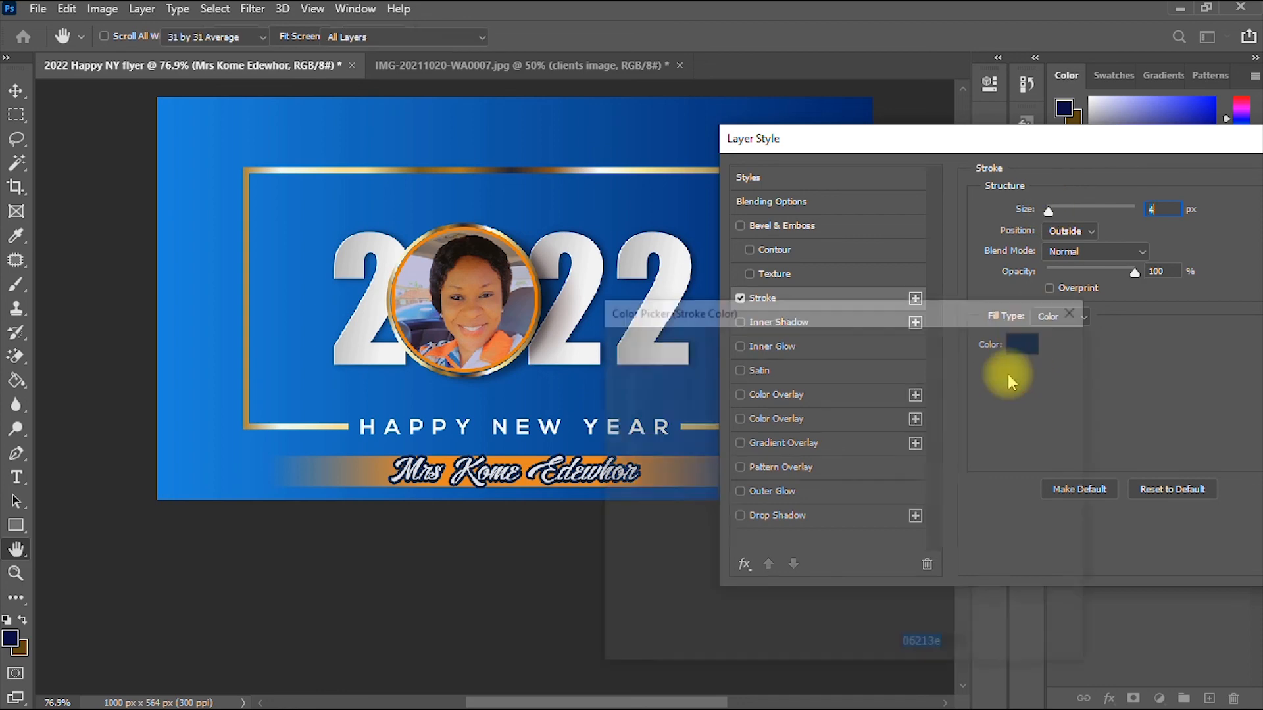
left_click(1020, 345)
left_click_drag(822, 528, 829, 548)
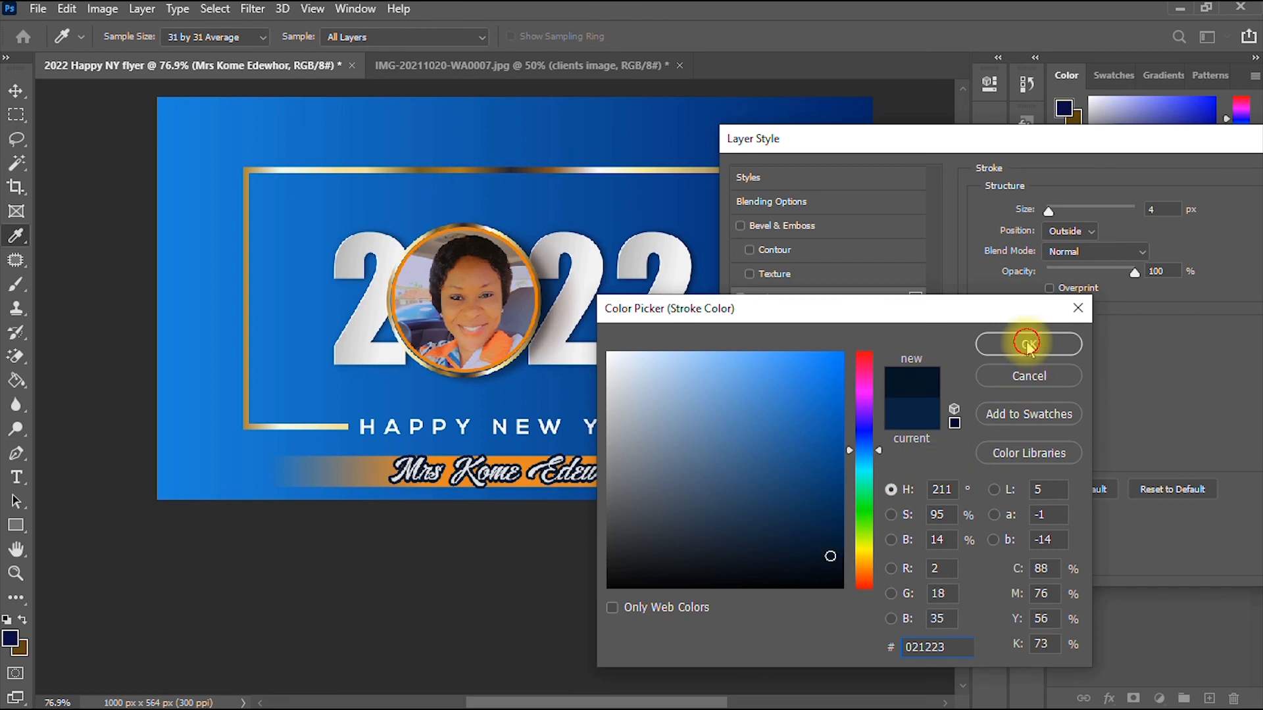
left_click(1028, 342)
left_click_drag(1081, 163, 748, 248)
left_click(1039, 275)
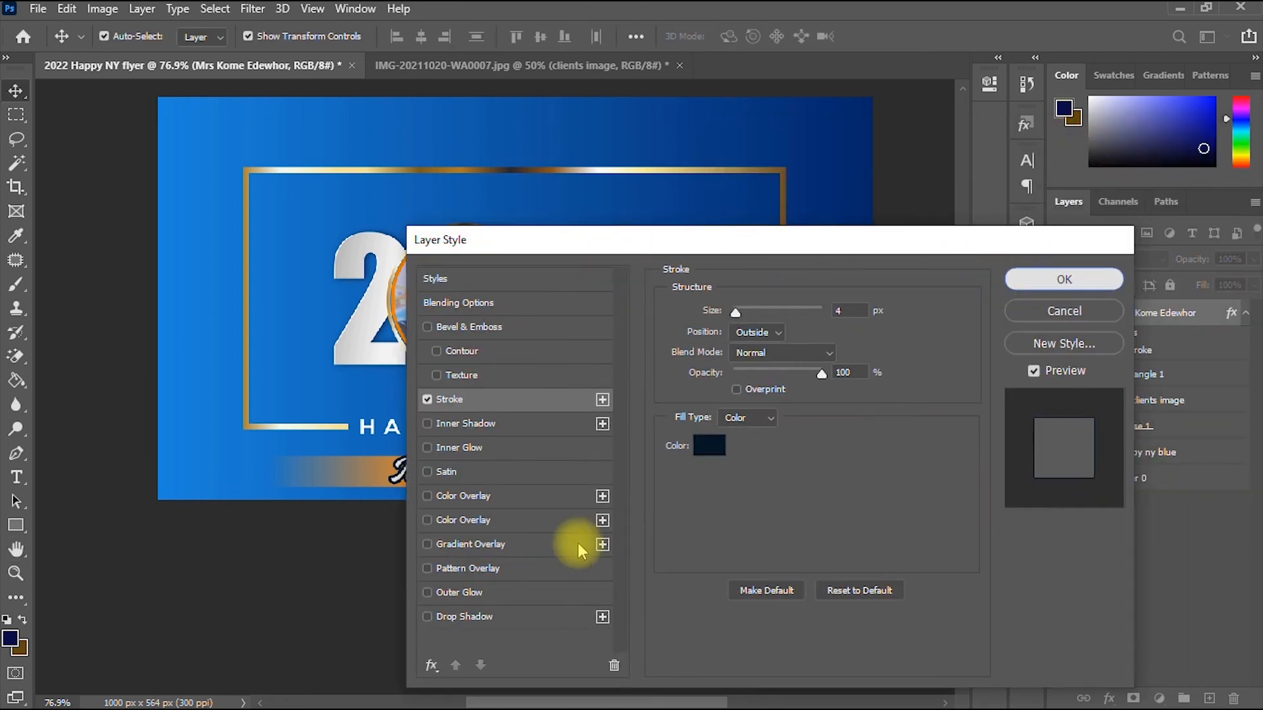
- Scale the outlined name to 92.16% and nudge it right to centre it on the bar
left_click_drag(641, 453, 624, 454)
key("Down")
key("Right")
key("Right")
key("Right")
key("Right")
key("Right")
key("Right")
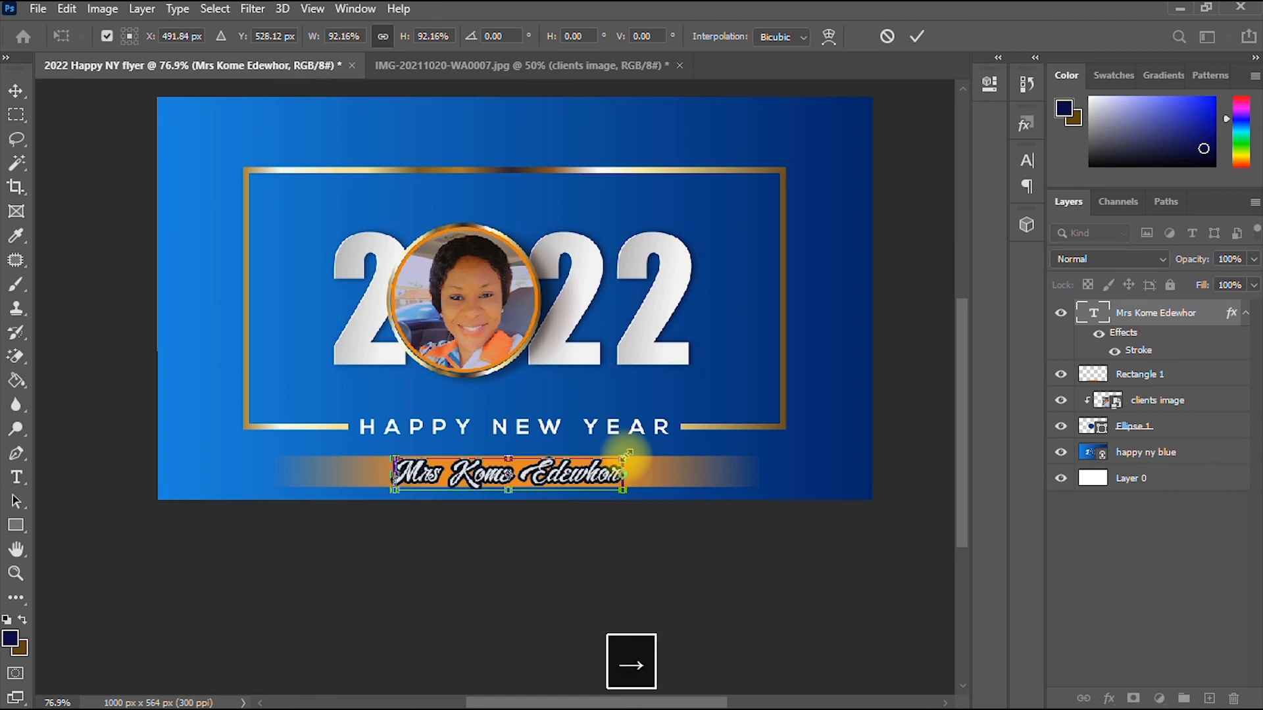
key("Down")
key("Right")
key("Right")
key("Up")
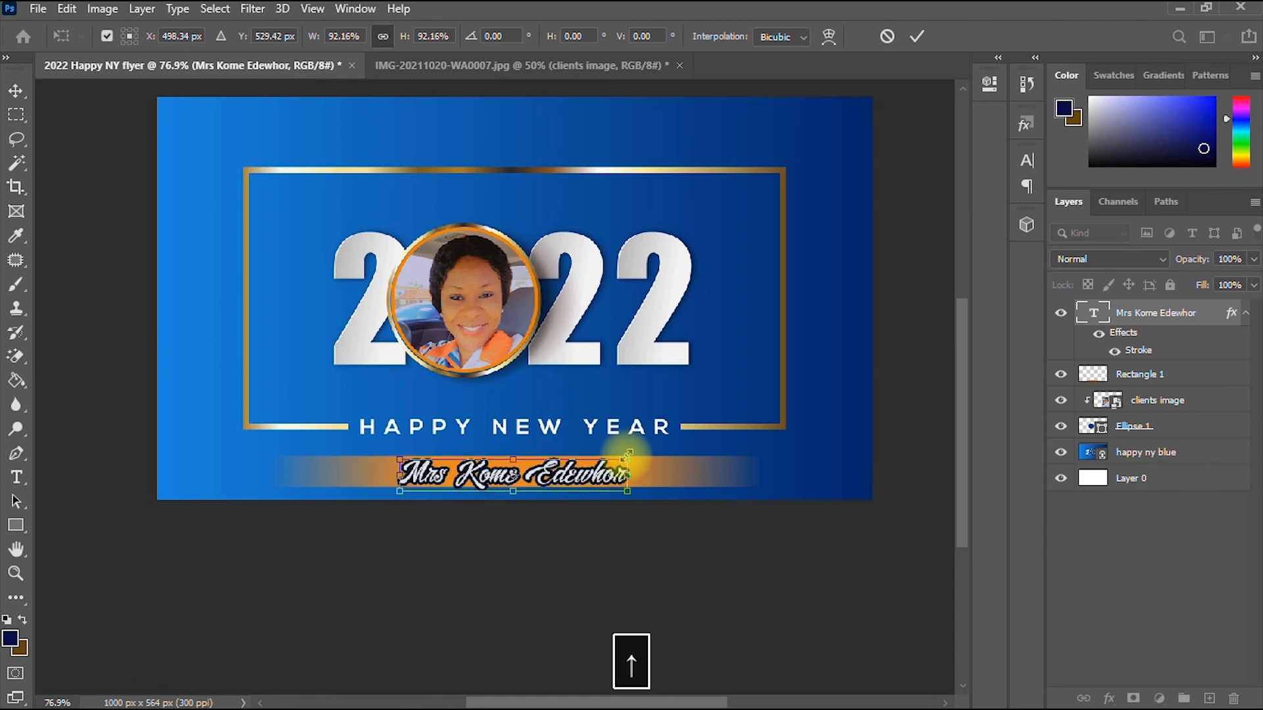
key("Right")
key("Right")
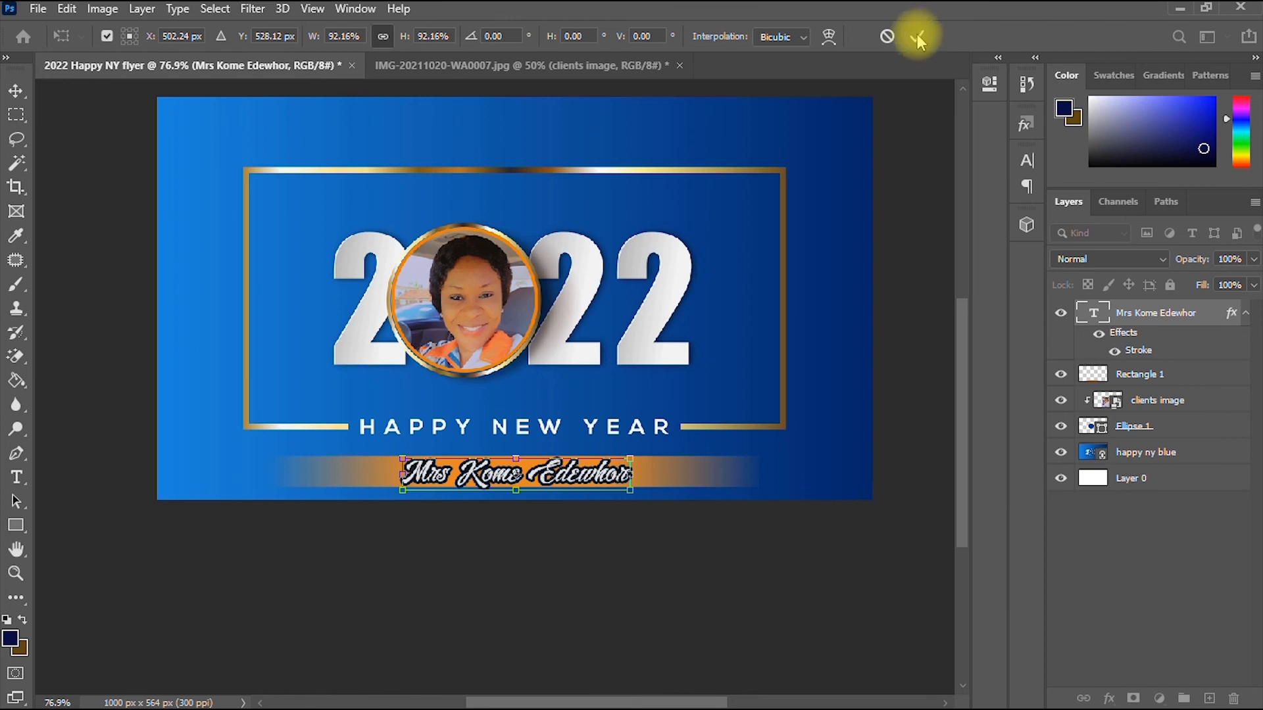
left_click(917, 36)
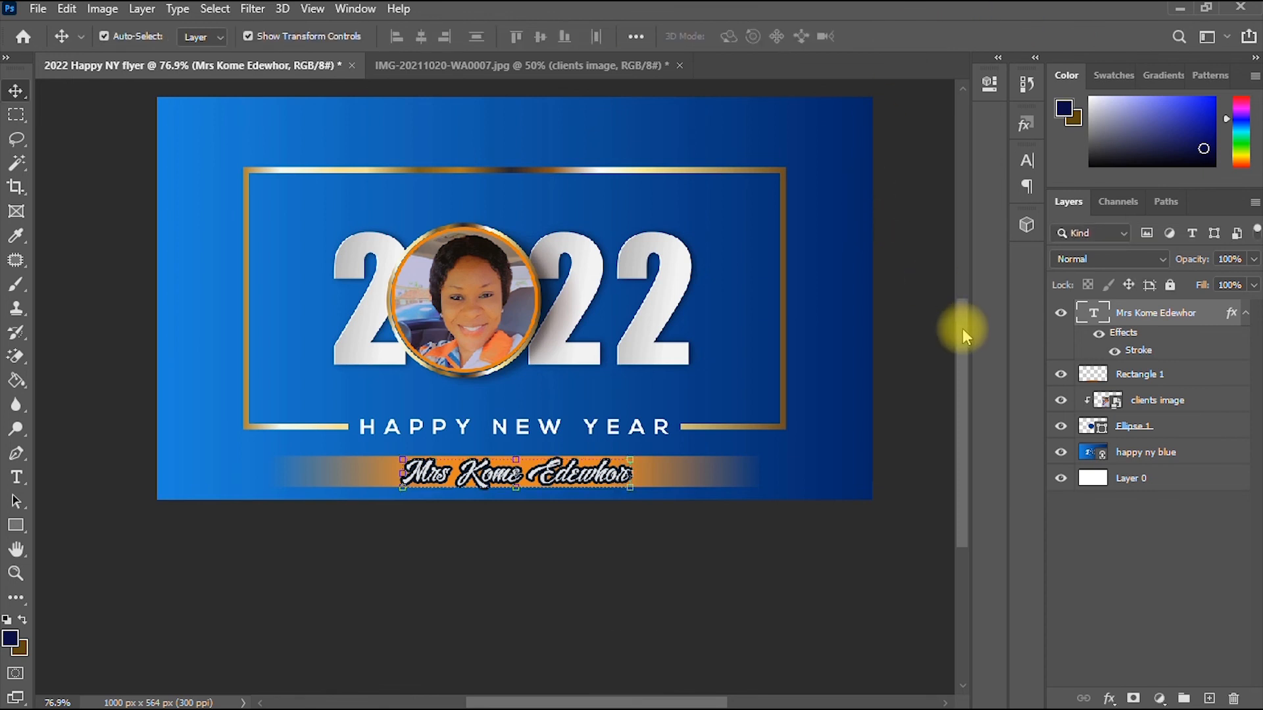
scroll(551, 368, "up", 2)
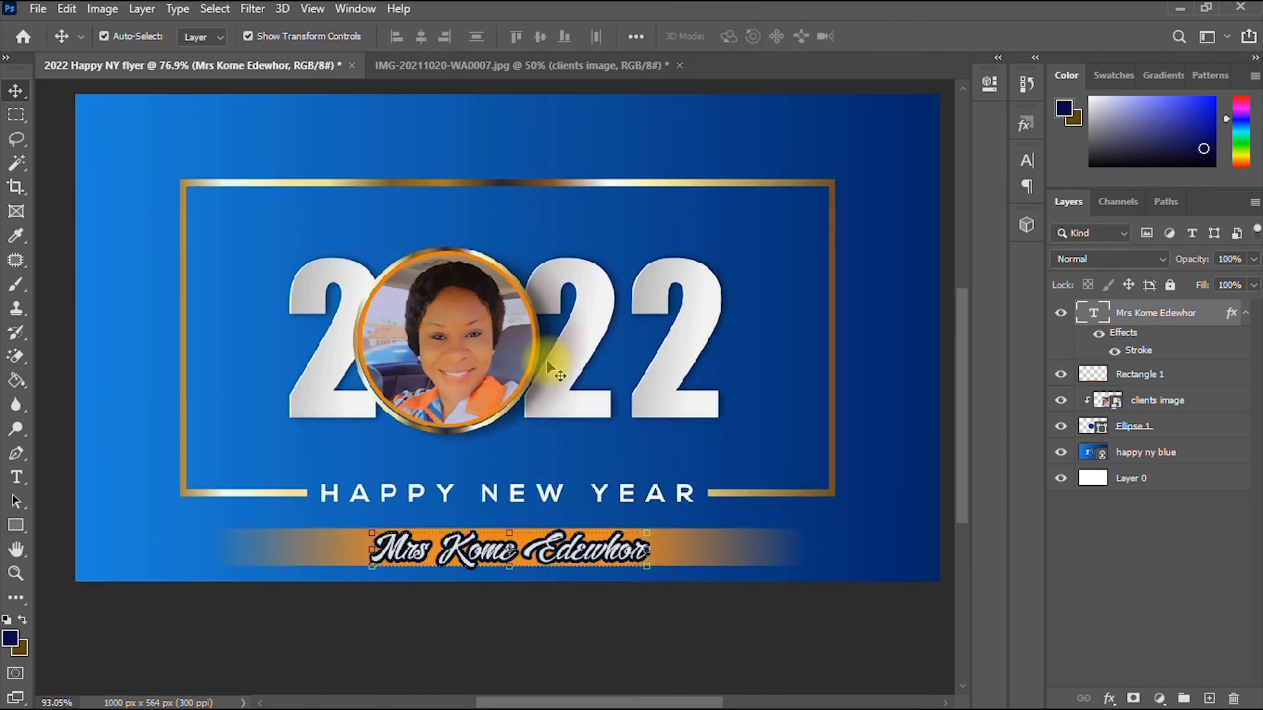